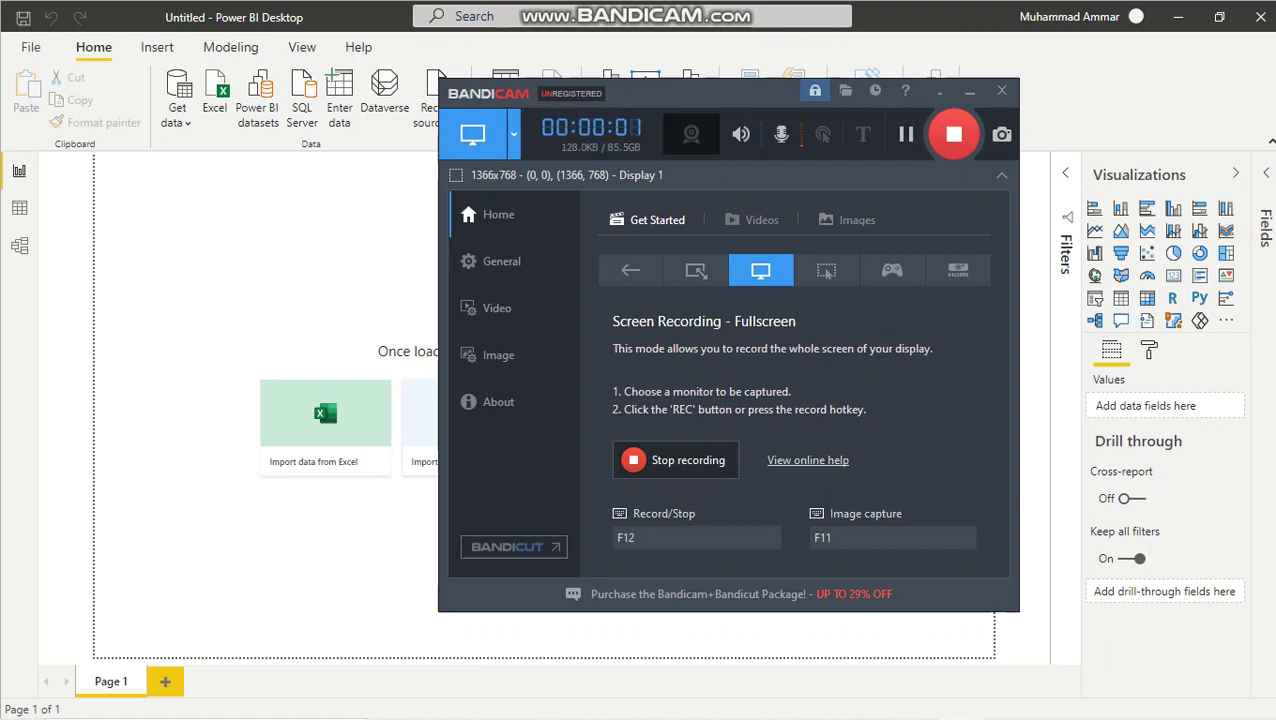
- Load the financials table from the Financial Sample.xlsx sample data into the report
{"action": "left_click", "coordinate": [939, 91]}
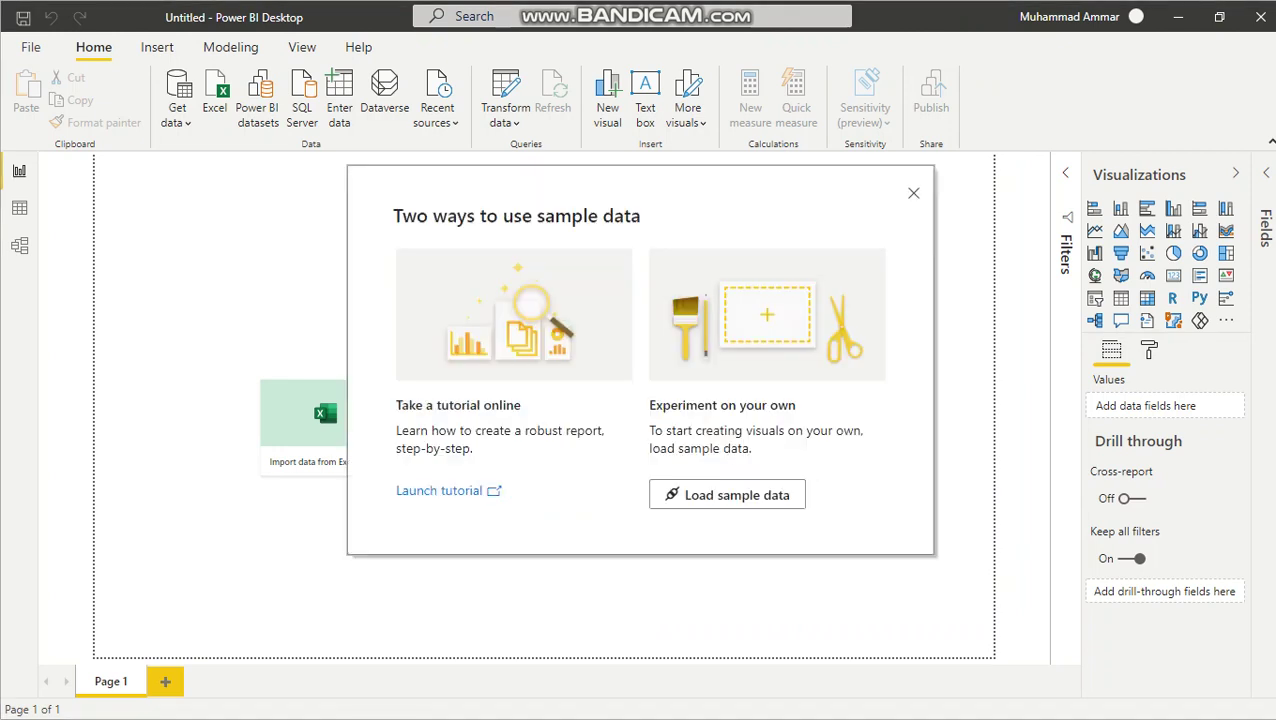
{"action": "left_click", "coordinate": [727, 494]}
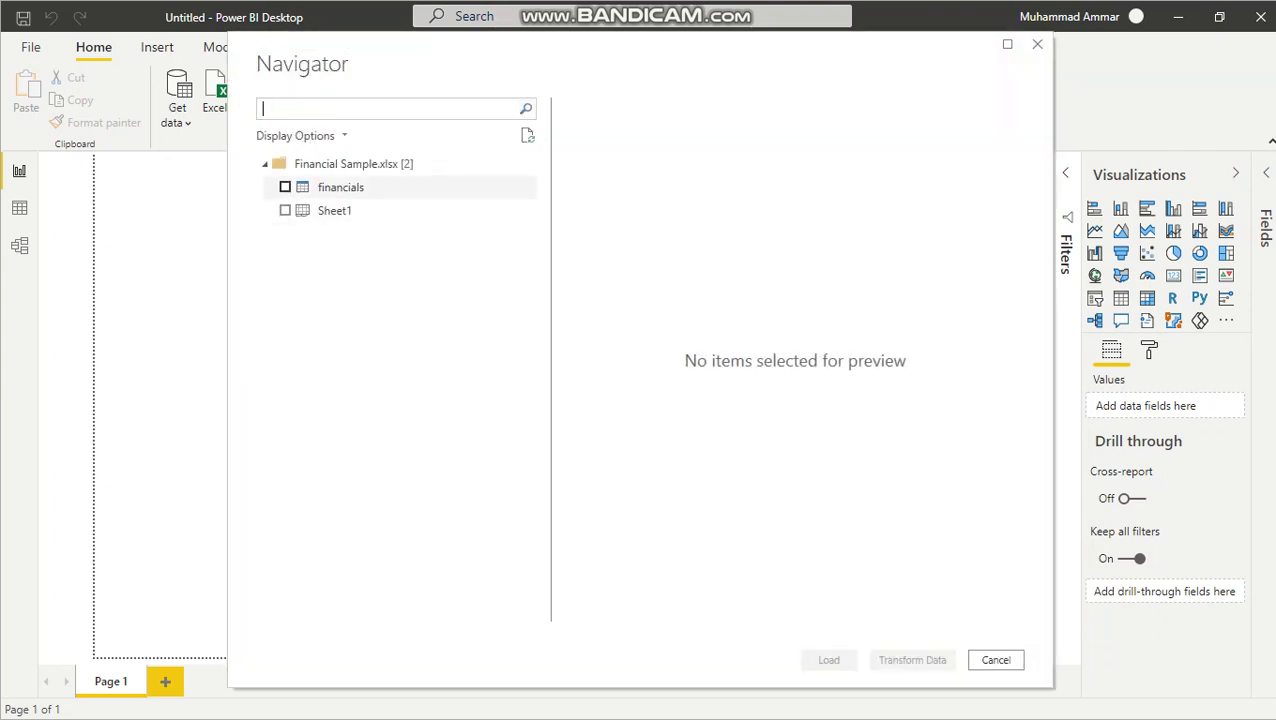
{"action": "left_click", "coordinate": [434, 187]}
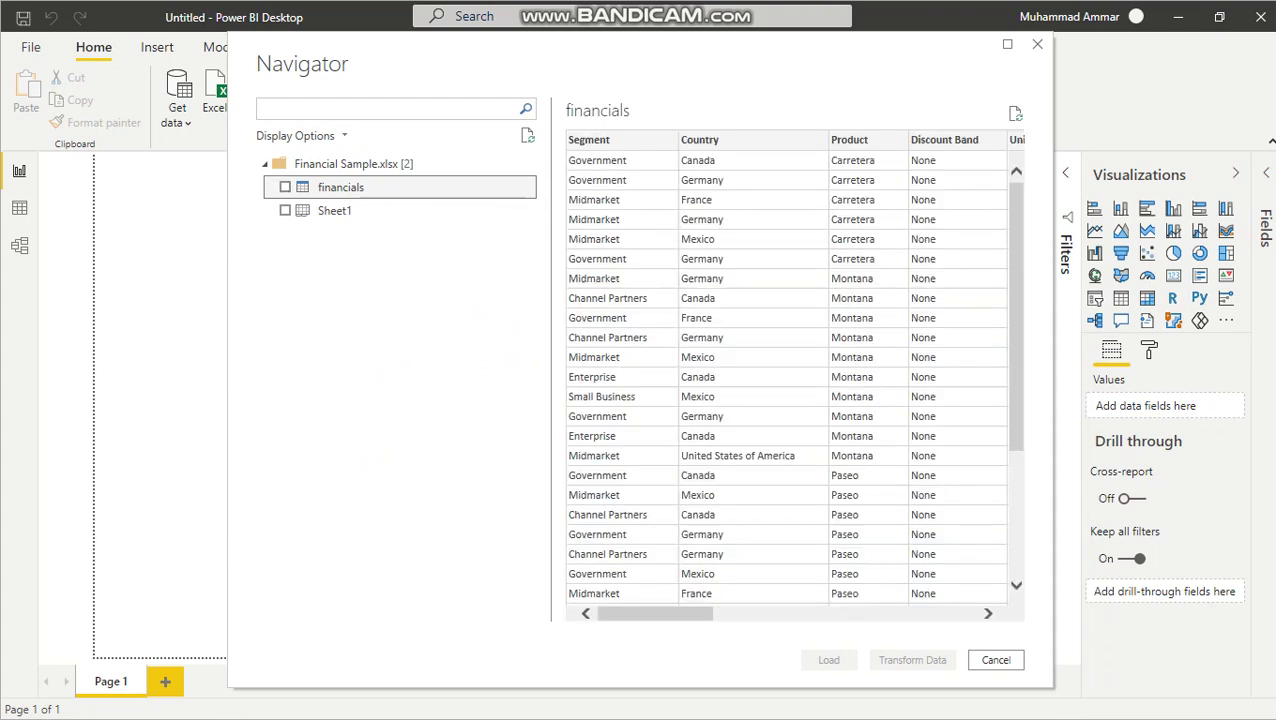
{"action": "left_click_drag", "start_coordinate": [655, 613], "coordinate": [919, 613]}
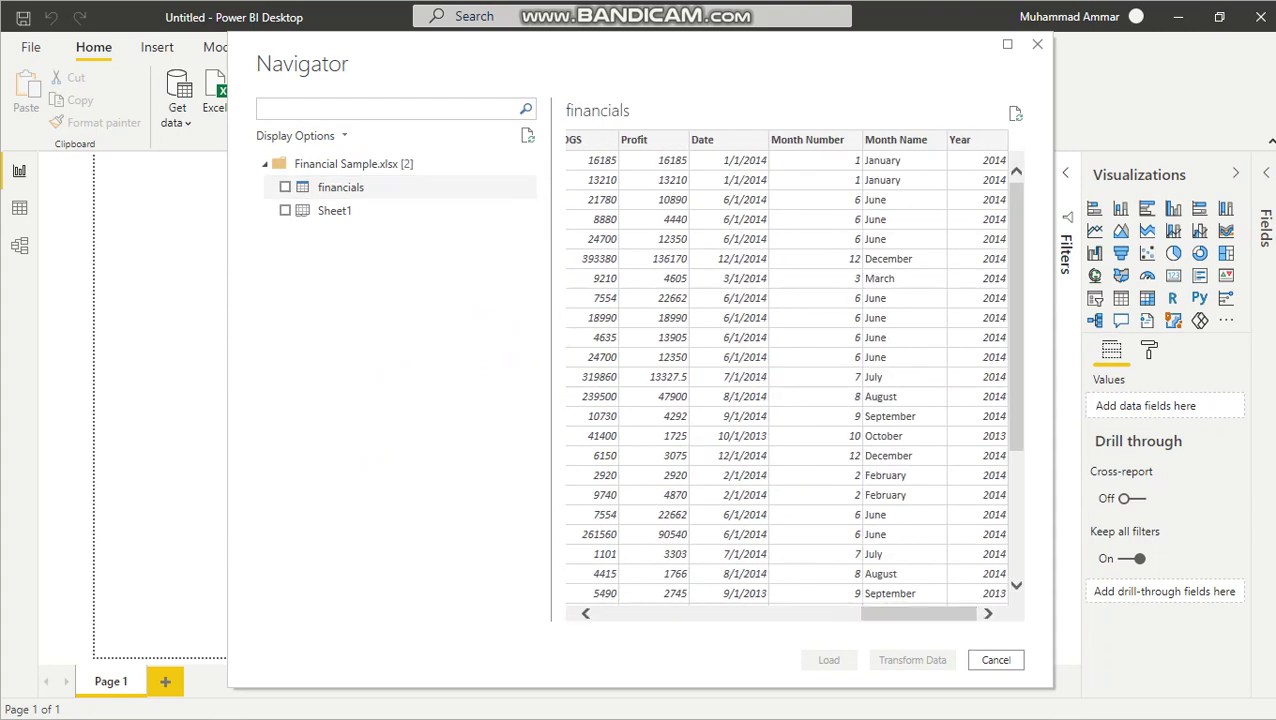
{"action": "left_click", "coordinate": [285, 187]}
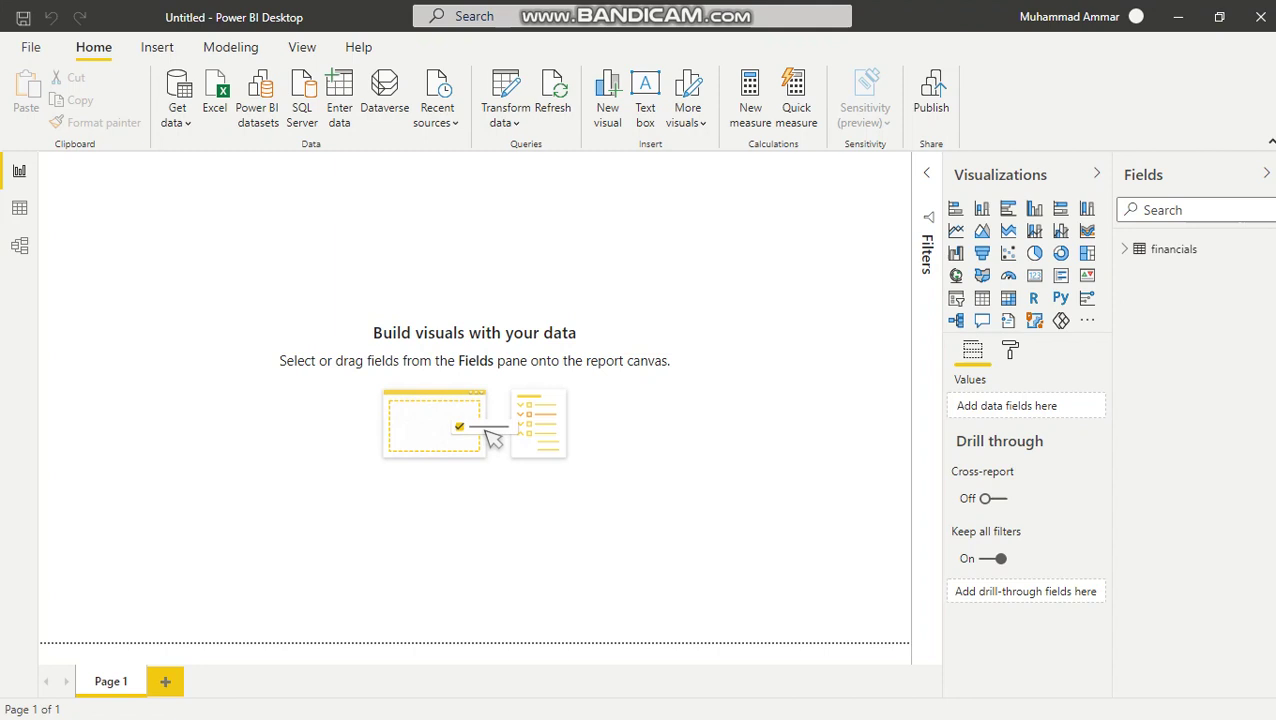
- Add a card visual showing Sales, shrink it to a small, wide rectangle and place it at the page's upper-left corner
{"action": "left_click", "coordinate": [1124, 249]}
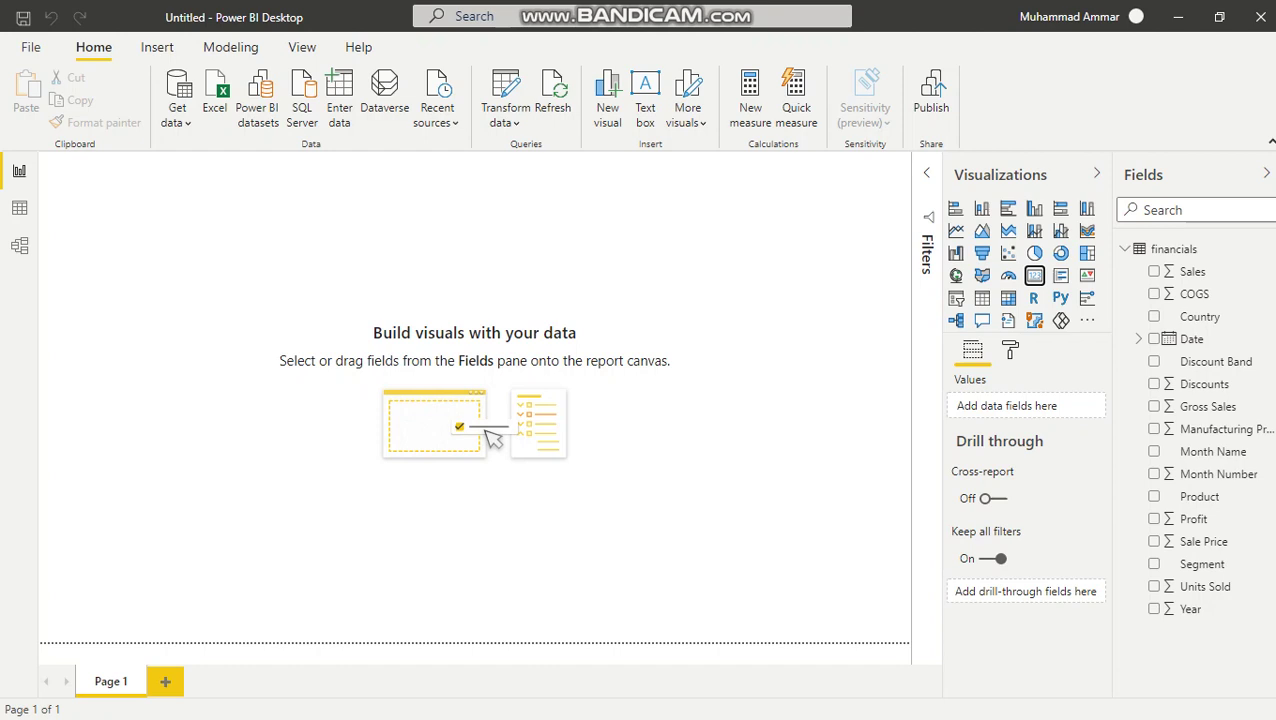
{"action": "left_click", "coordinate": [1034, 275]}
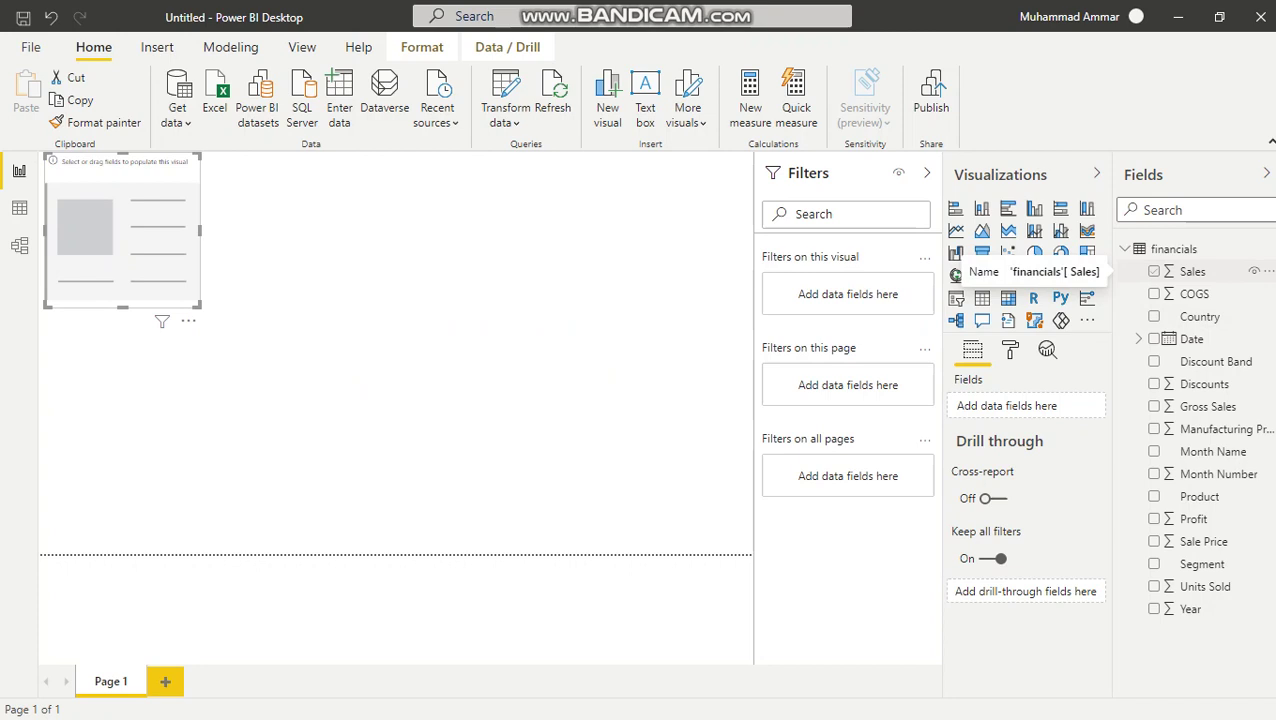
{"action": "left_click", "coordinate": [1154, 271]}
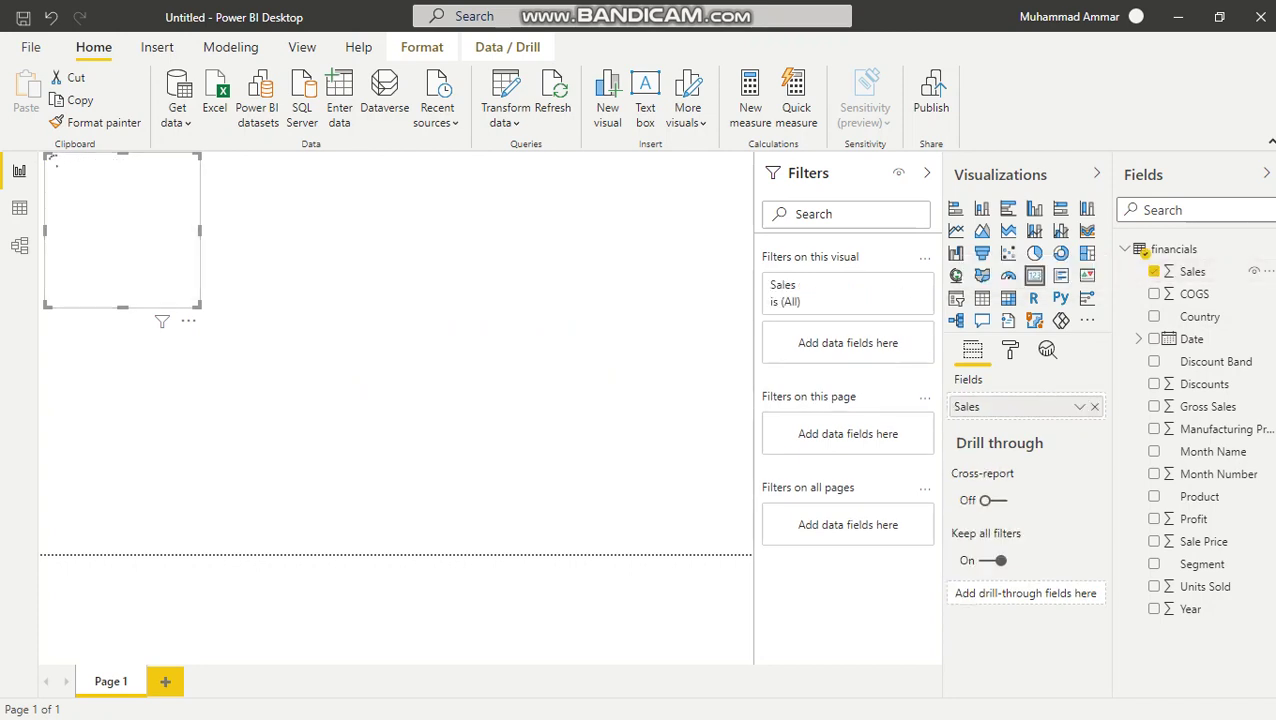
{"action": "left_click_drag", "start_coordinate": [200, 307], "coordinate": [225, 235]}
{"action": "left_click_drag", "start_coordinate": [134, 194], "coordinate": [138, 204]}
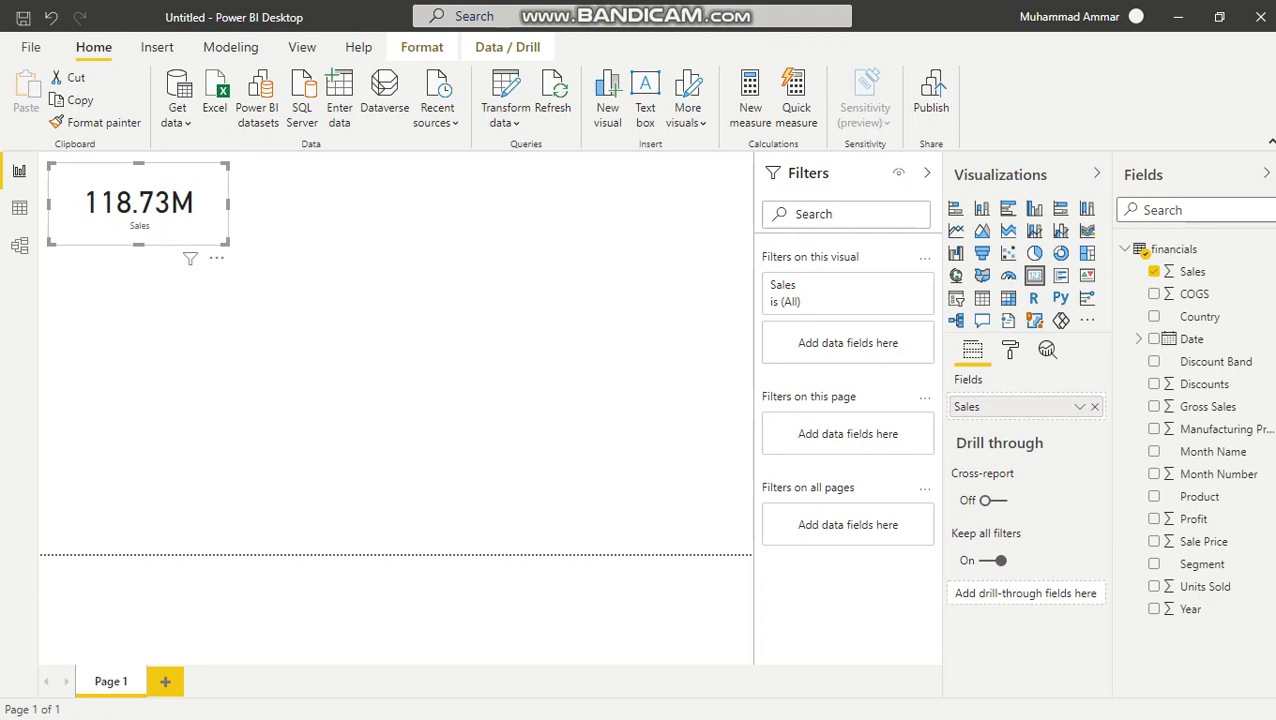
- Try blue and purple backgrounds on the Sales card and settle on light gray
{"action": "left_click", "coordinate": [1010, 349]}
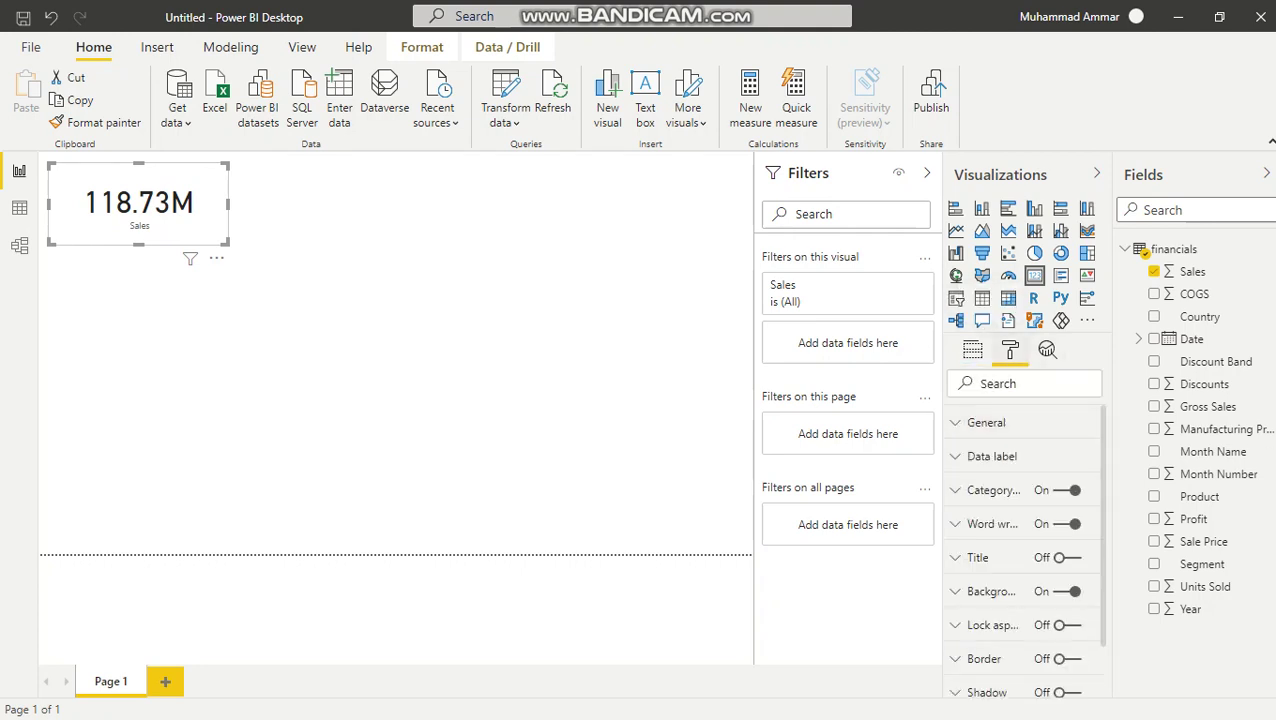
{"action": "scroll", "coordinate": [1022, 550], "scroll_direction": "down", "scroll_amount": 2}
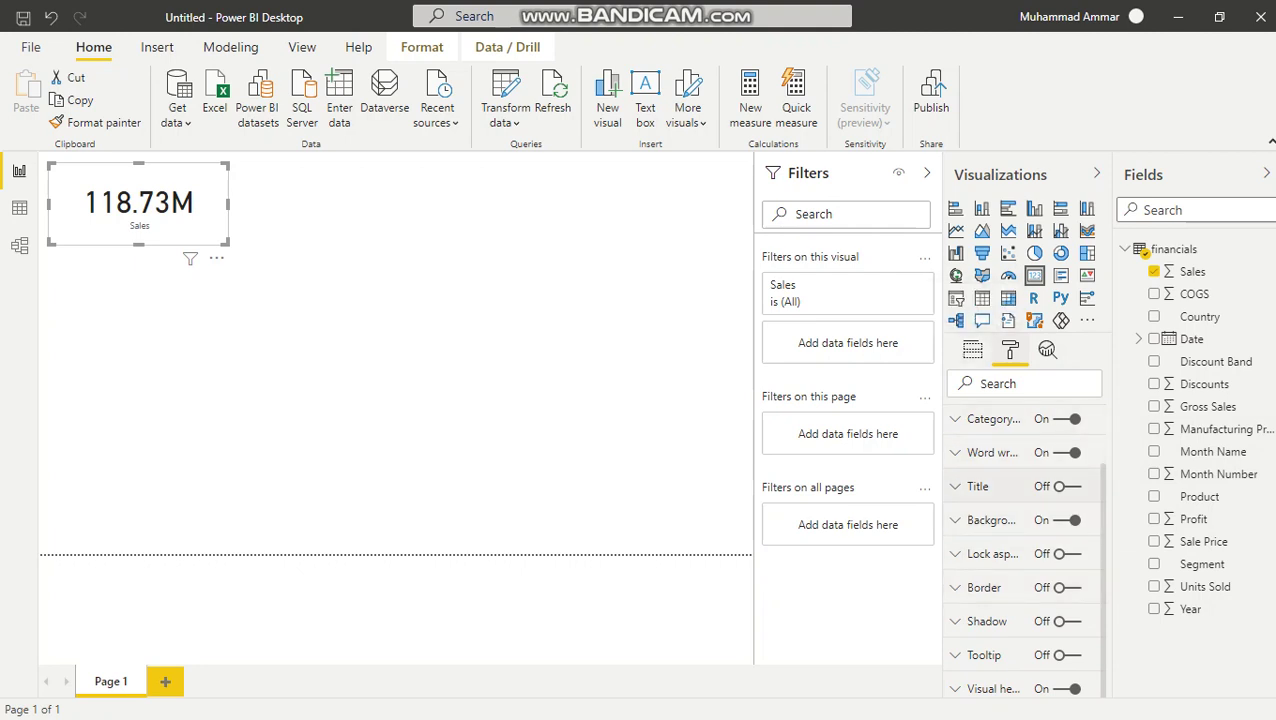
{"action": "left_click", "coordinate": [991, 520]}
{"action": "scroll", "coordinate": [1022, 540], "scroll_direction": "down", "scroll_amount": 1}
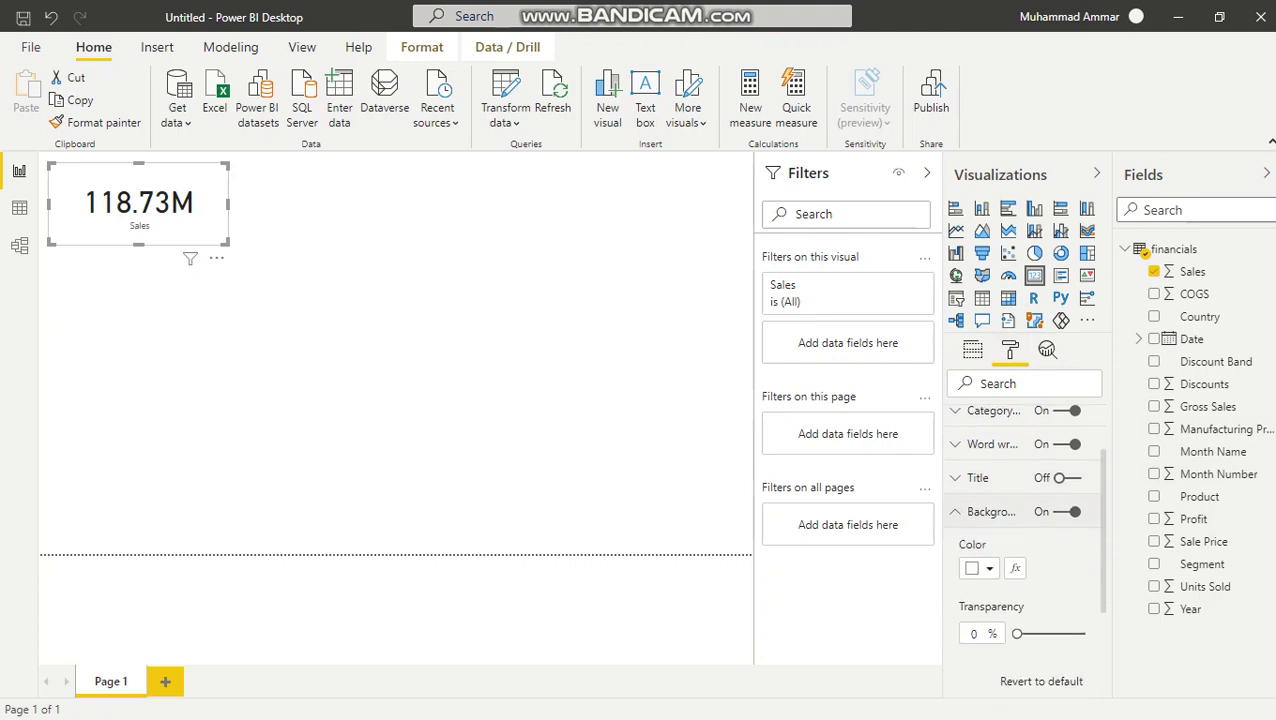
{"action": "left_click", "coordinate": [985, 483]}
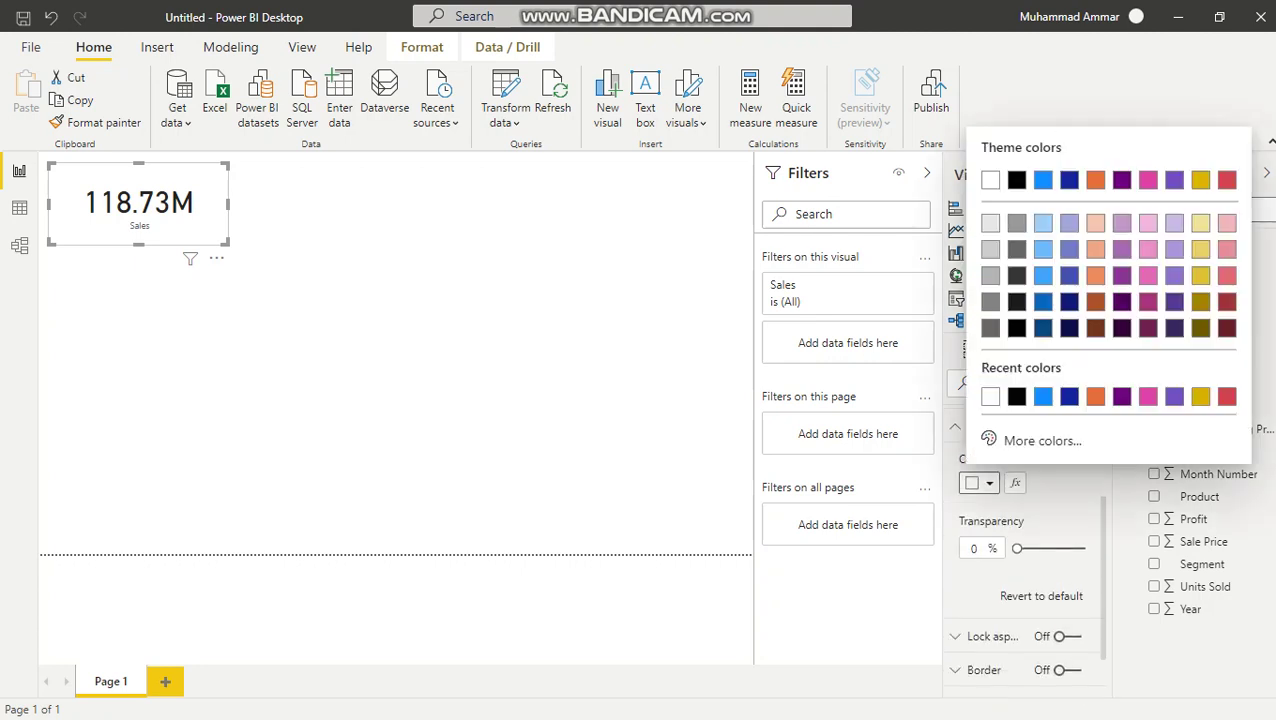
{"action": "left_click", "coordinate": [1043, 180]}
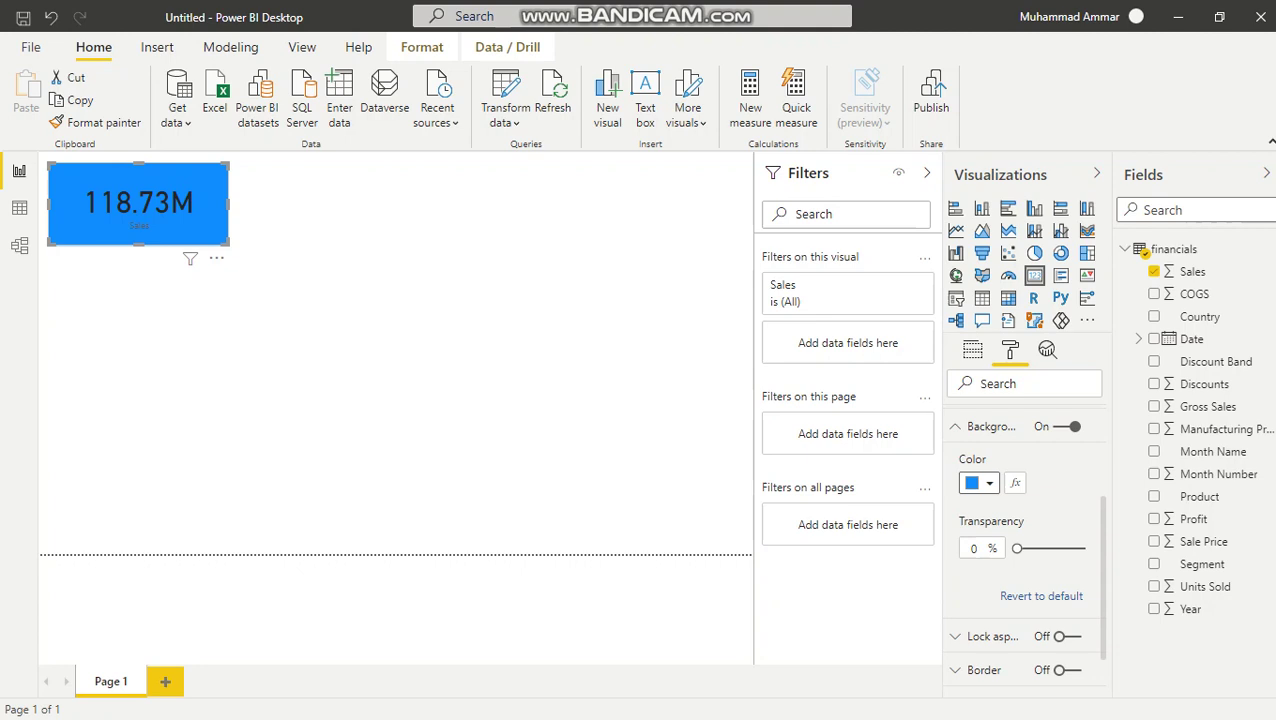
{"action": "left_click", "coordinate": [979, 483]}
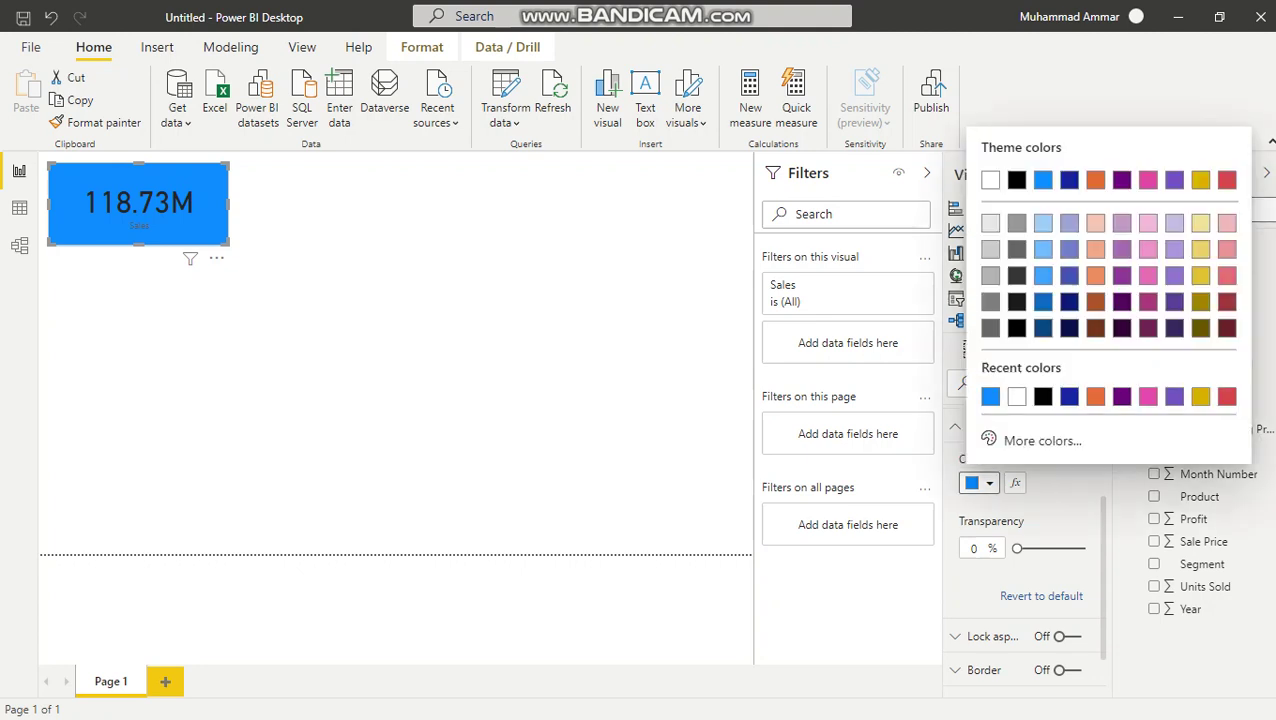
{"action": "left_click", "coordinate": [1122, 397]}
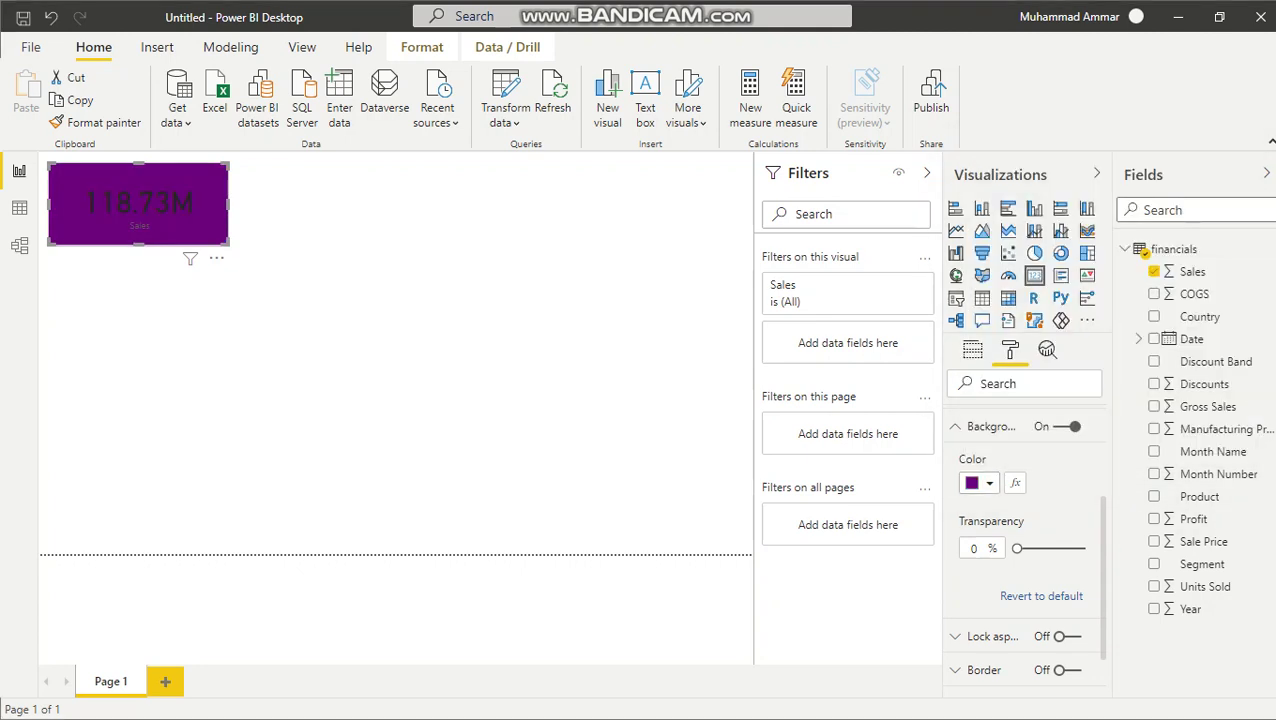
{"action": "left_click", "coordinate": [979, 483]}
{"action": "left_click", "coordinate": [990, 249]}
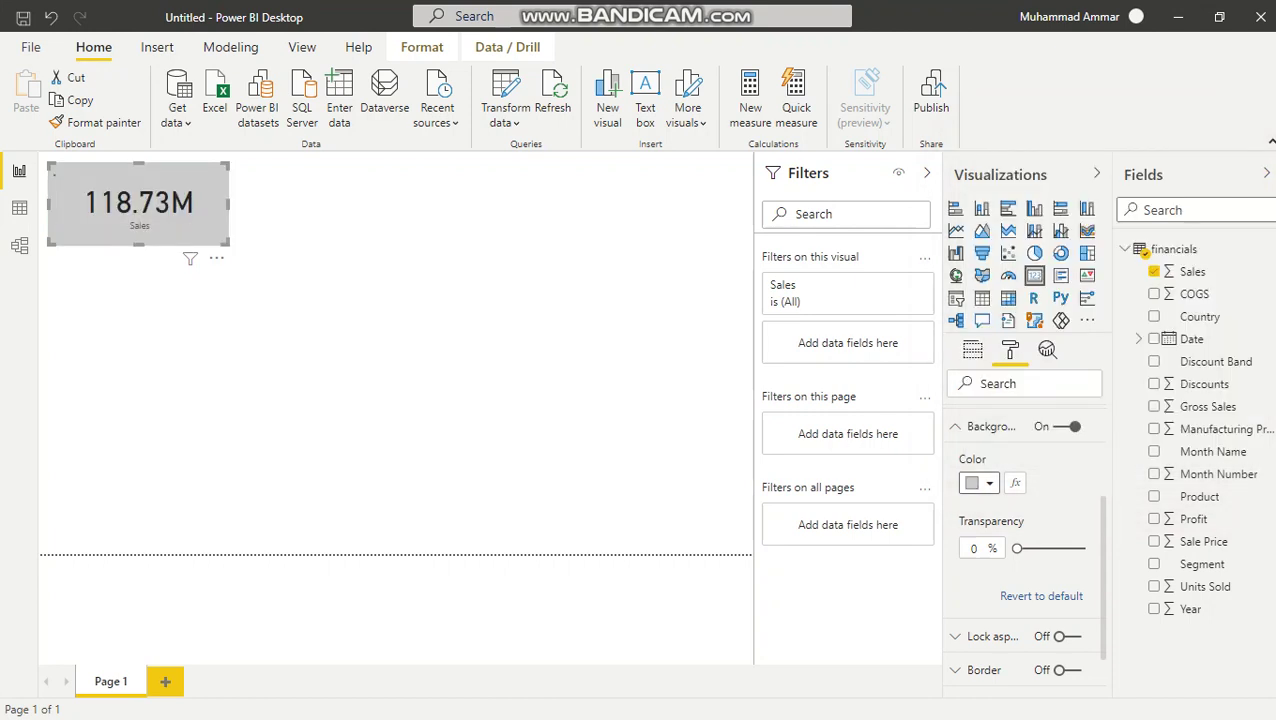
{"action": "key", "text": "Escape"}
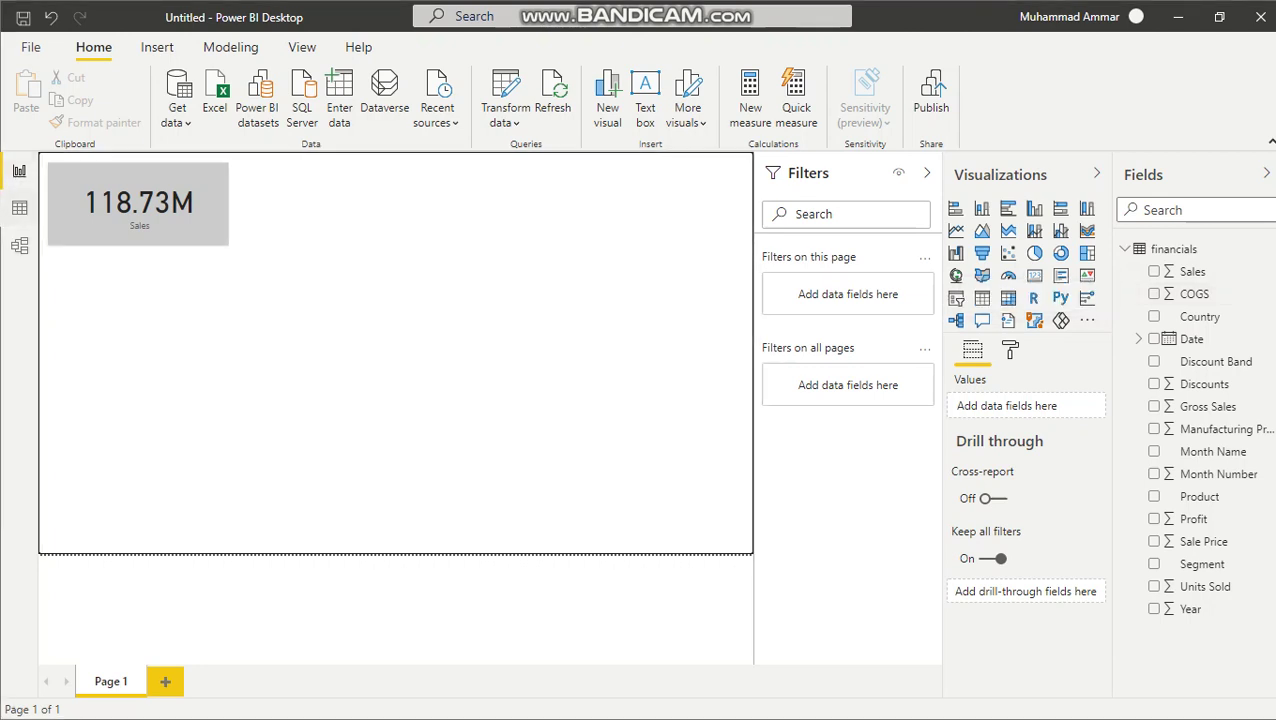
- Set the default summarization of the Sale Price column in the financials data to Count
{"action": "left_click", "coordinate": [19, 207]}
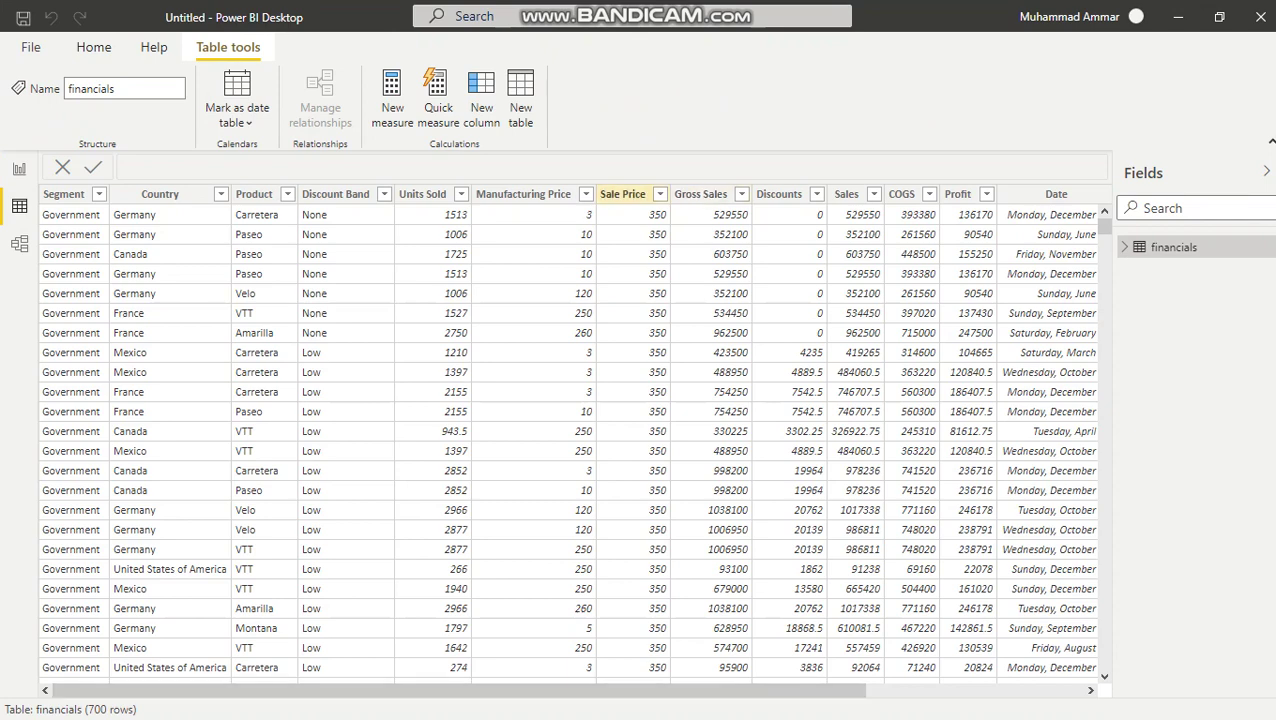
{"action": "left_click", "coordinate": [622, 194]}
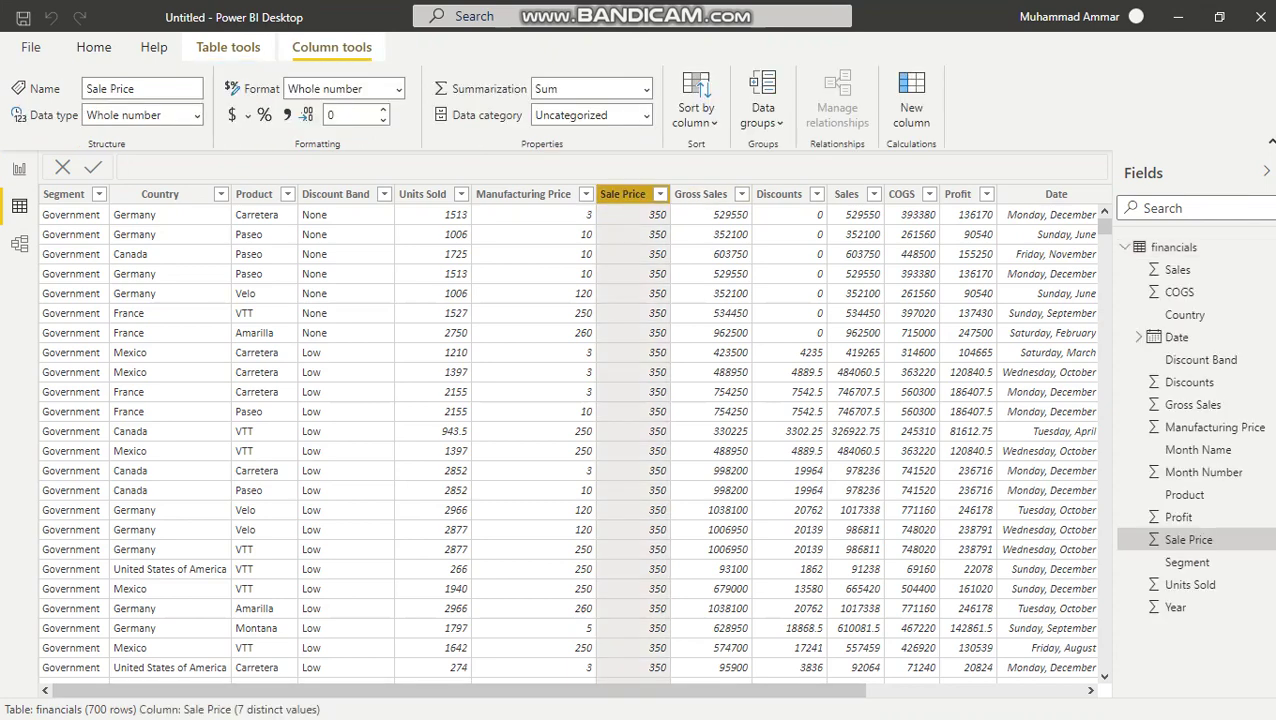
{"action": "left_click", "coordinate": [645, 89]}
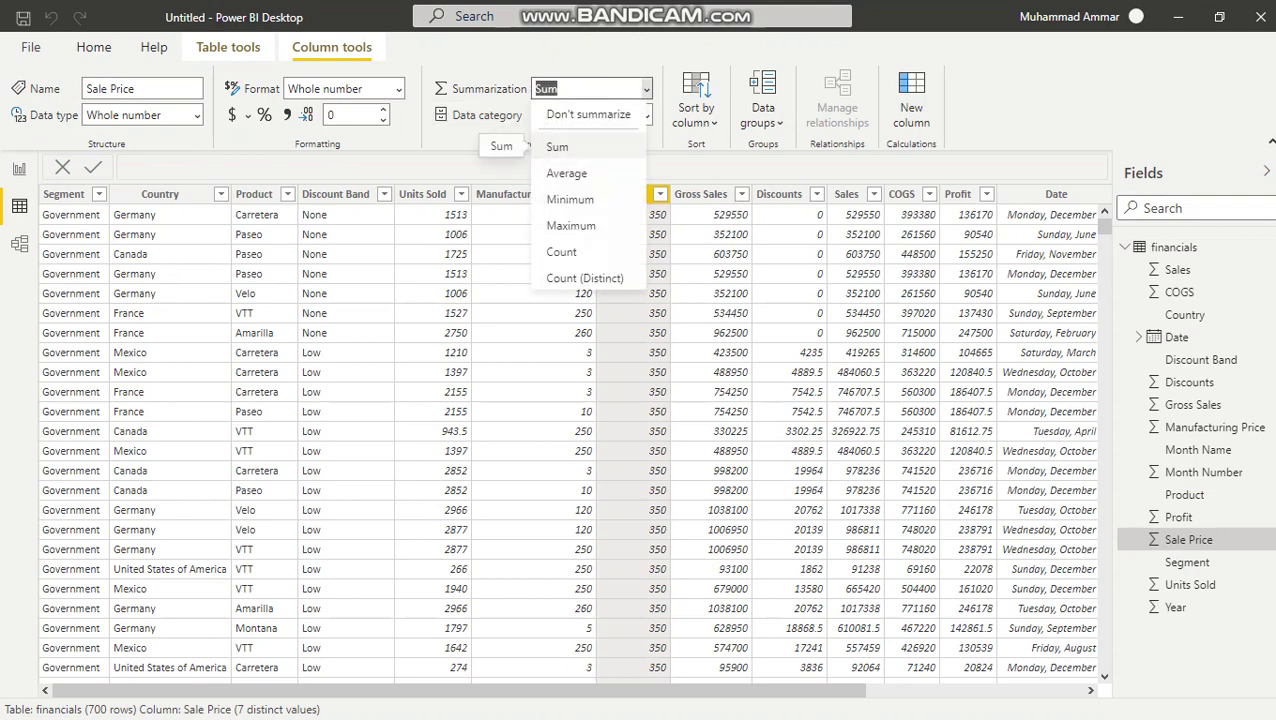
{"action": "left_click", "coordinate": [561, 252]}
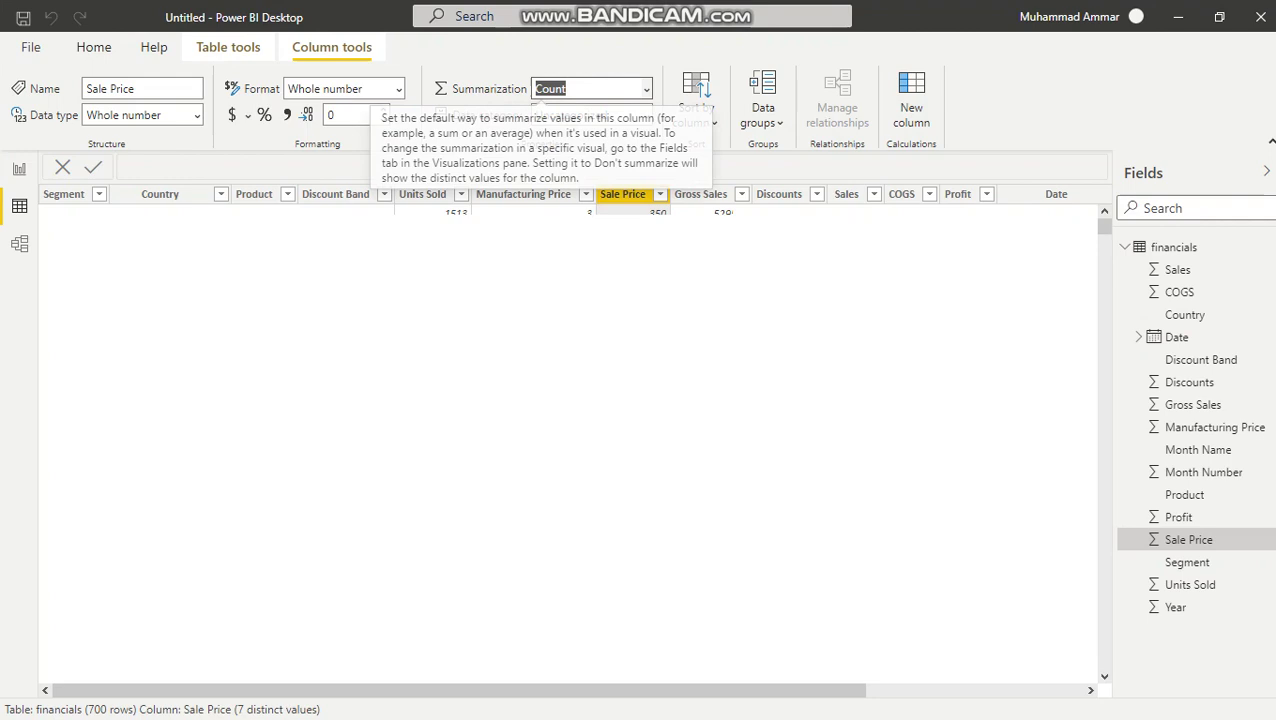
{"action": "scroll", "coordinate": [570, 440], "scroll_direction": "right", "scroll_amount": 5}
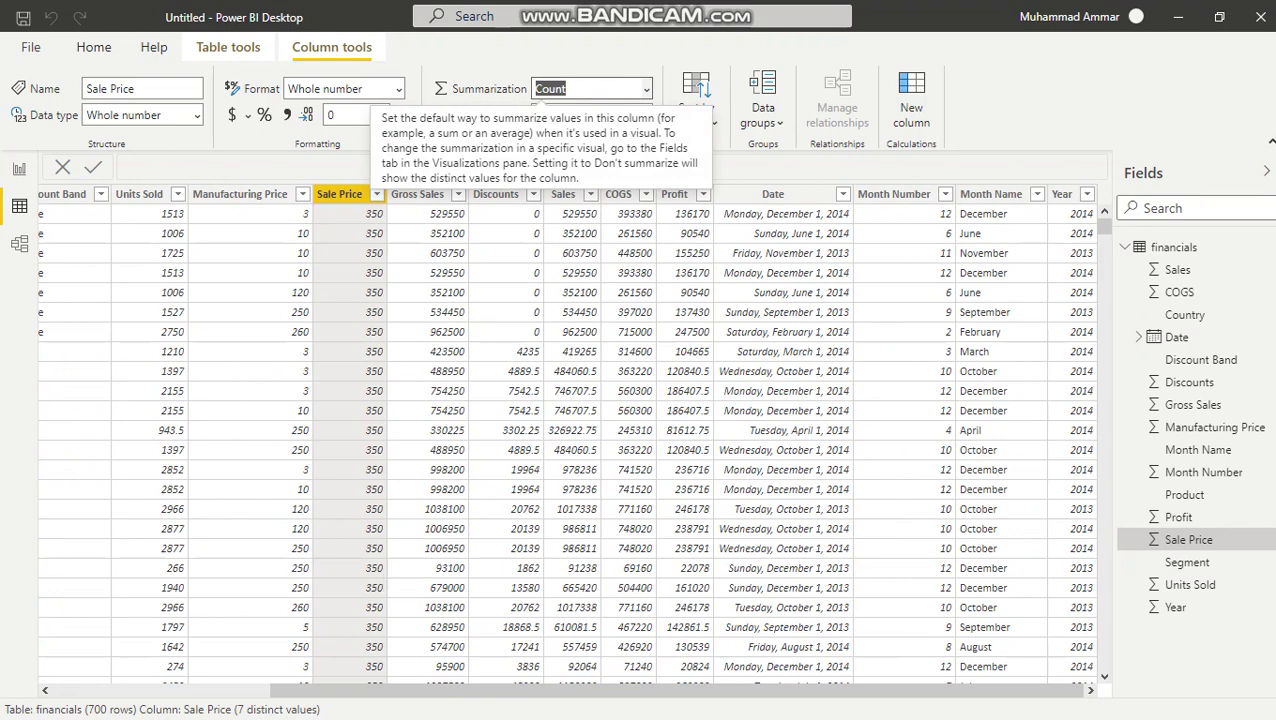
{"action": "key", "text": "Return"}
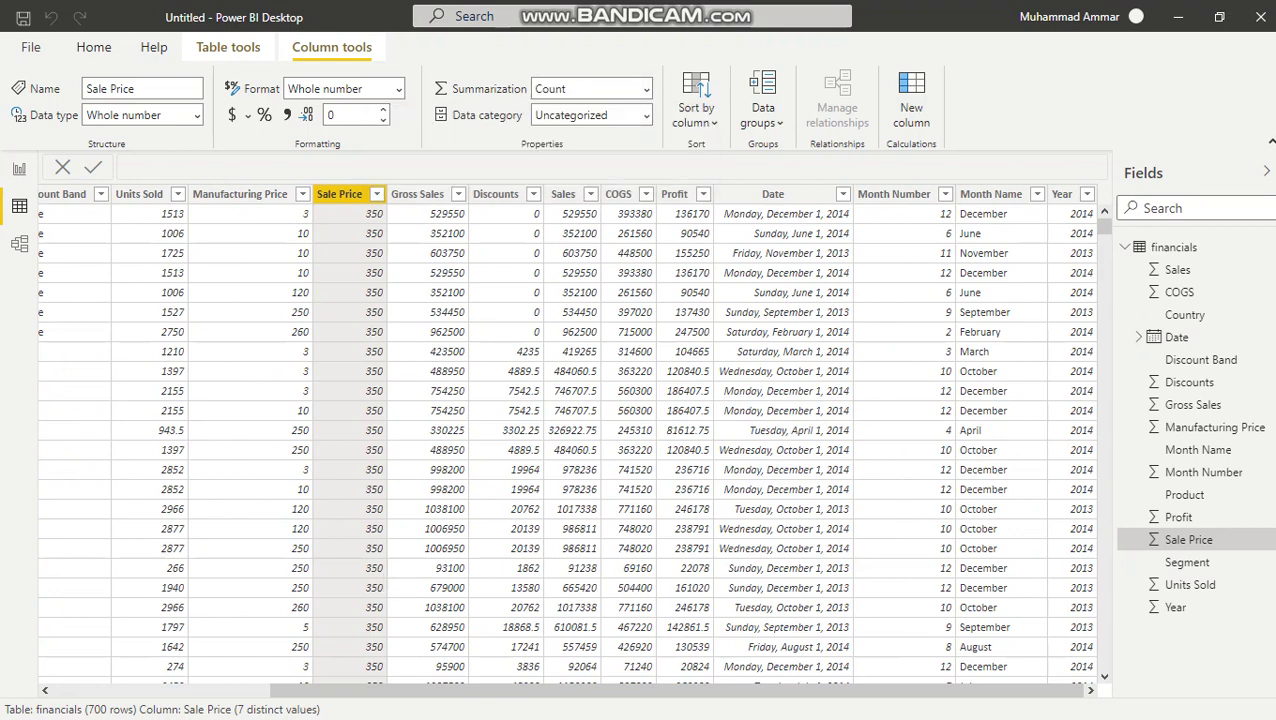
- Add a clustered bar chart of Sales by Country to the report page
{"action": "left_click", "coordinate": [19, 170]}
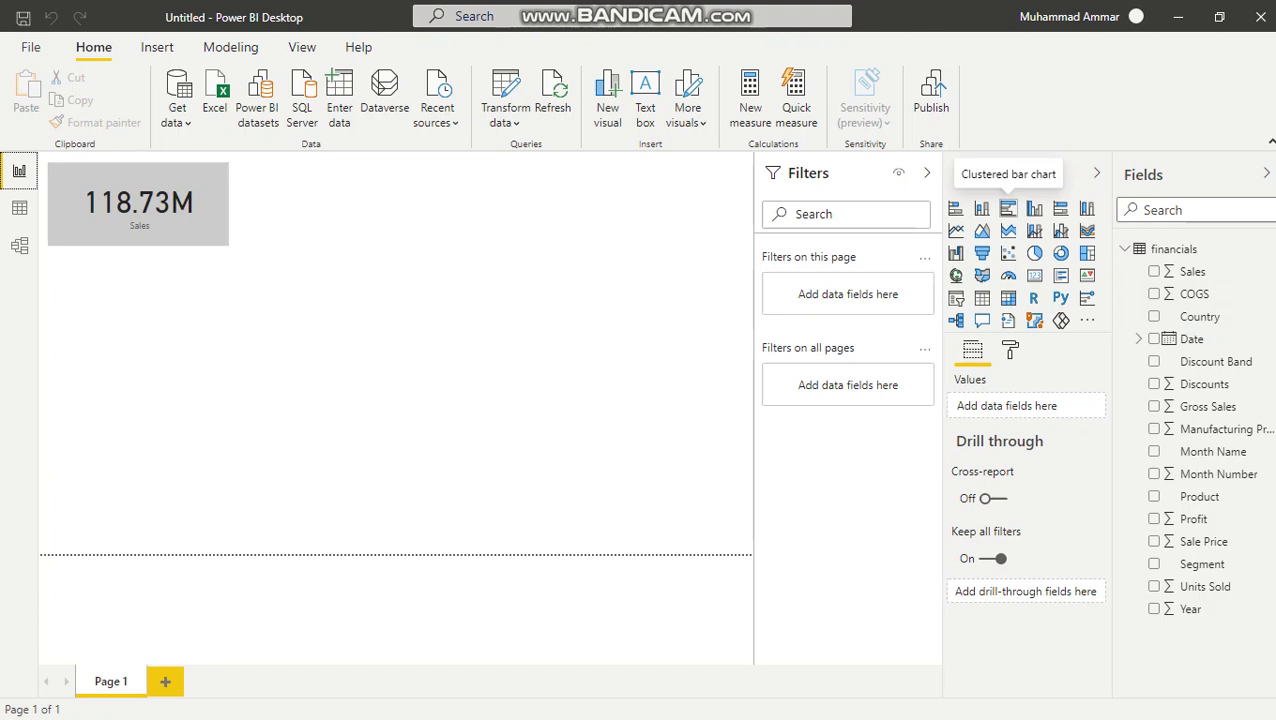
{"action": "left_click", "coordinate": [1008, 208]}
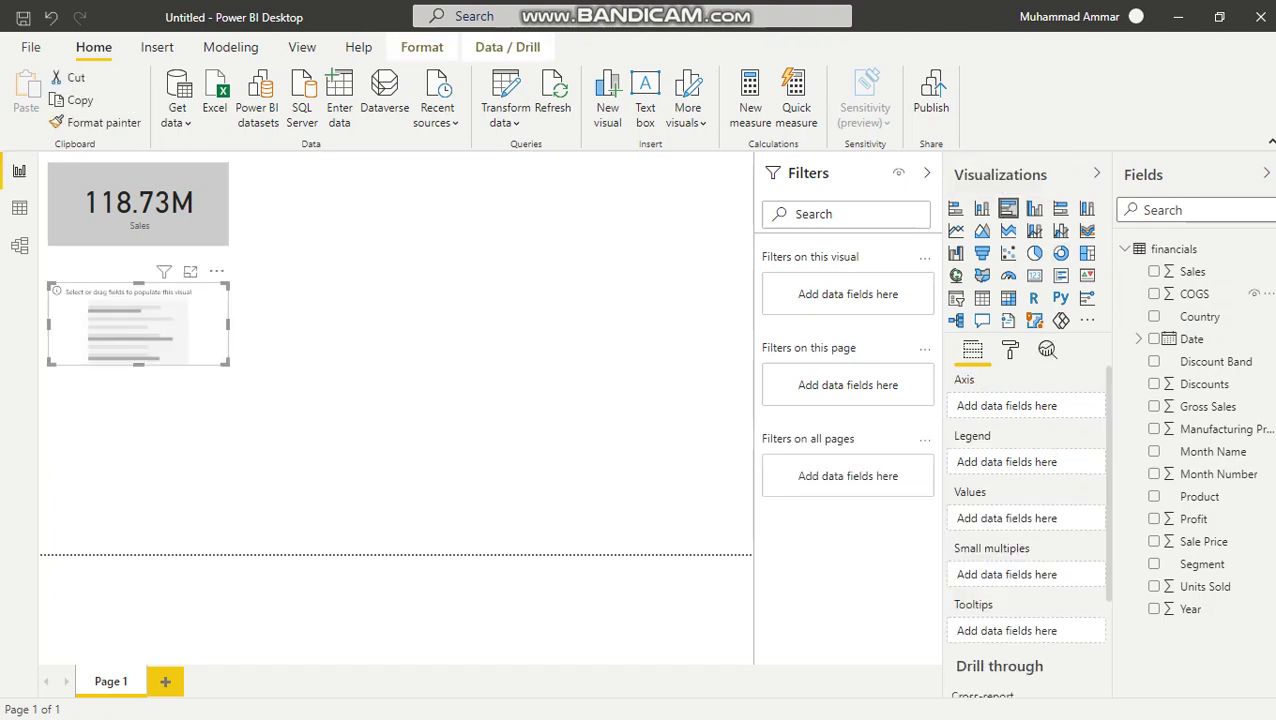
{"action": "left_click", "coordinate": [1192, 272]}
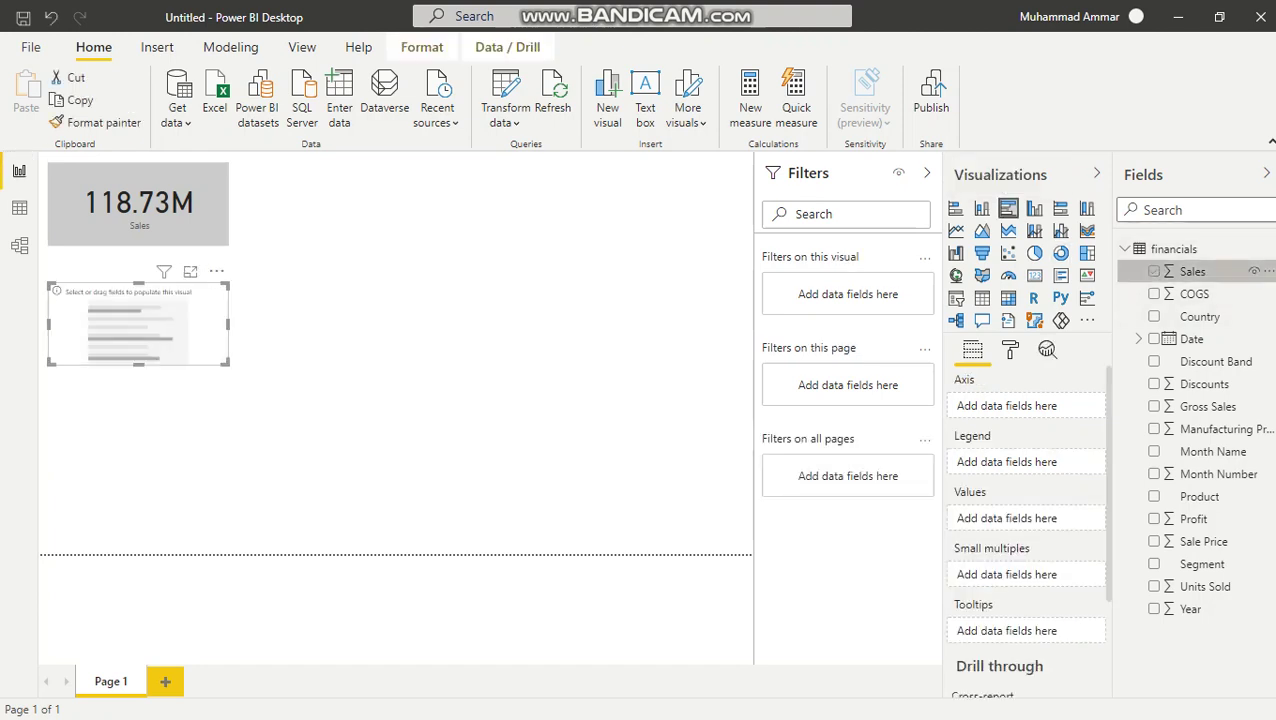
{"action": "left_click", "coordinate": [1154, 316]}
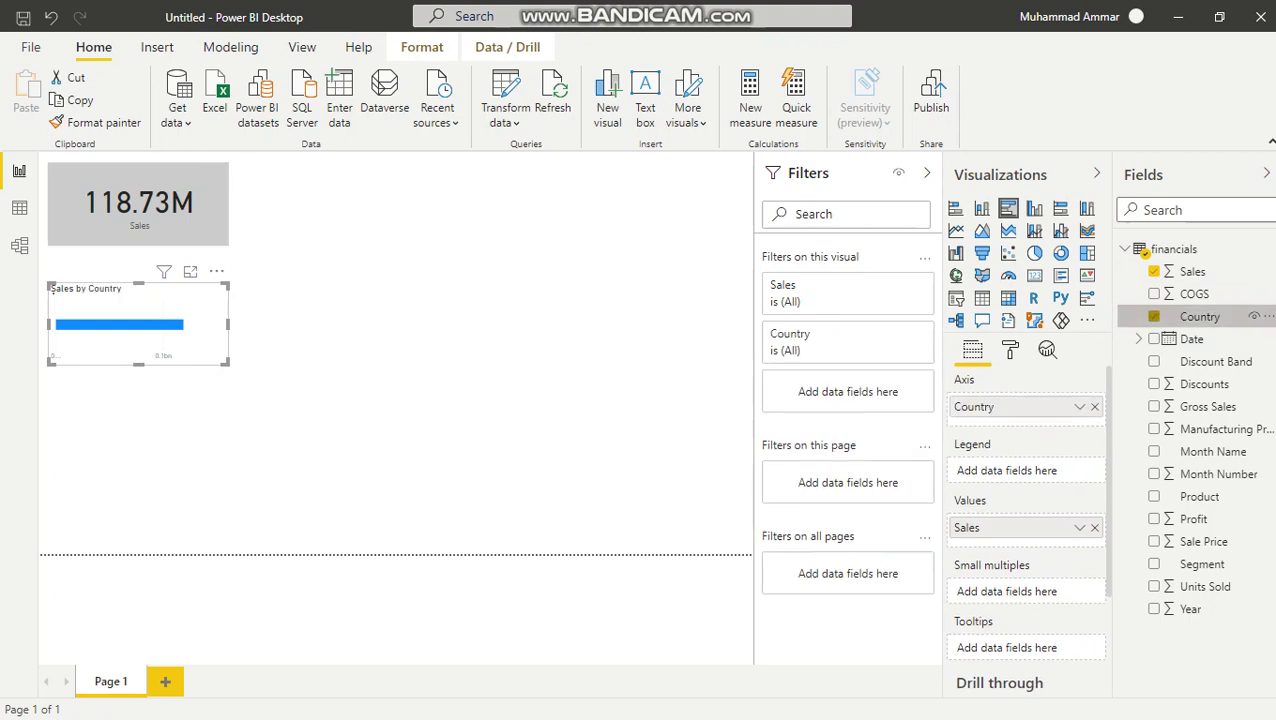
- Enlarge the Sales by Country bar chart until all country bars fit and place it directly below the Sales card
{"action": "left_click_drag", "start_coordinate": [138, 290], "coordinate": [362, 170]}
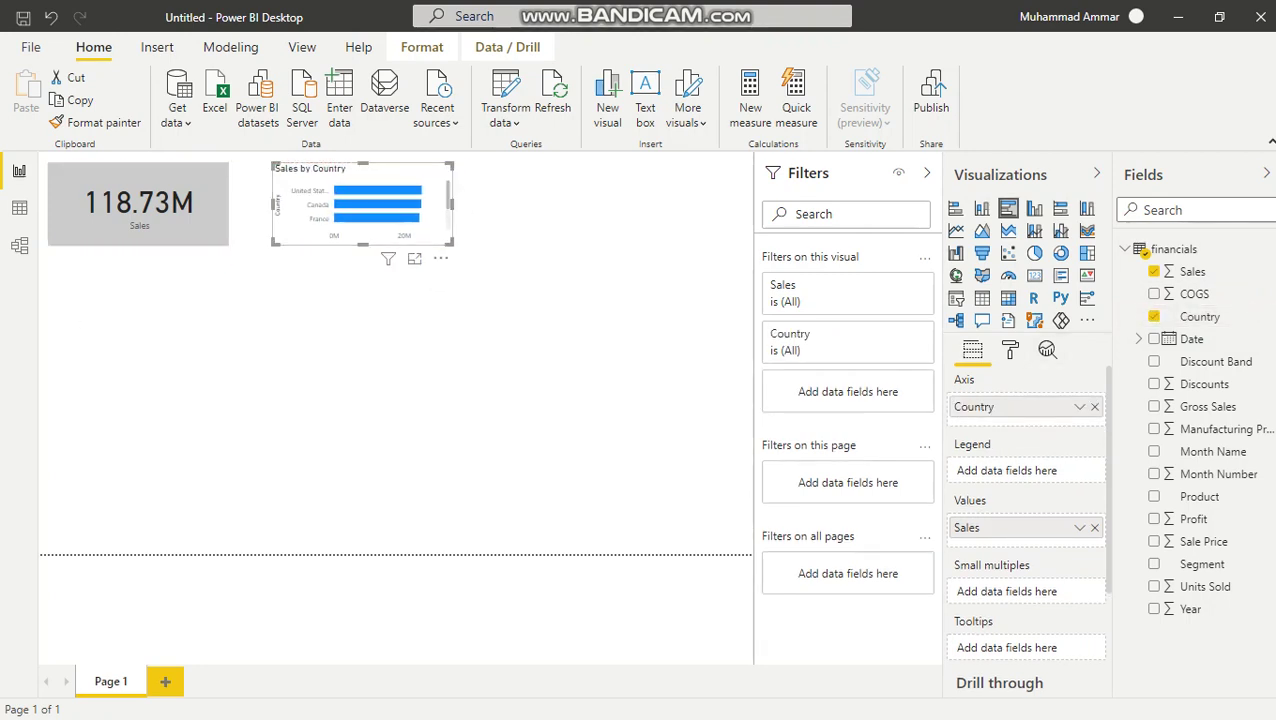
{"action": "left_click_drag", "start_coordinate": [452, 244], "coordinate": [573, 314]}
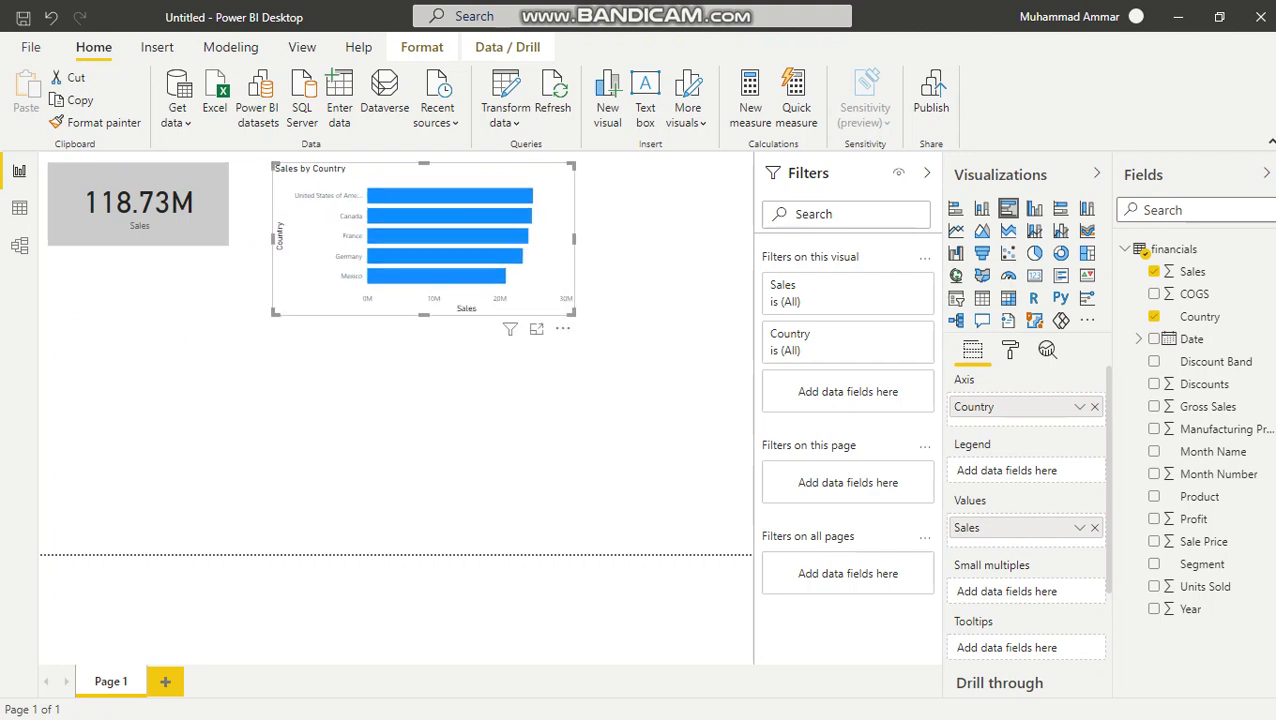
{"action": "left_click_drag", "start_coordinate": [420, 230], "coordinate": [196, 344]}
{"action": "left_click", "coordinate": [470, 390]}
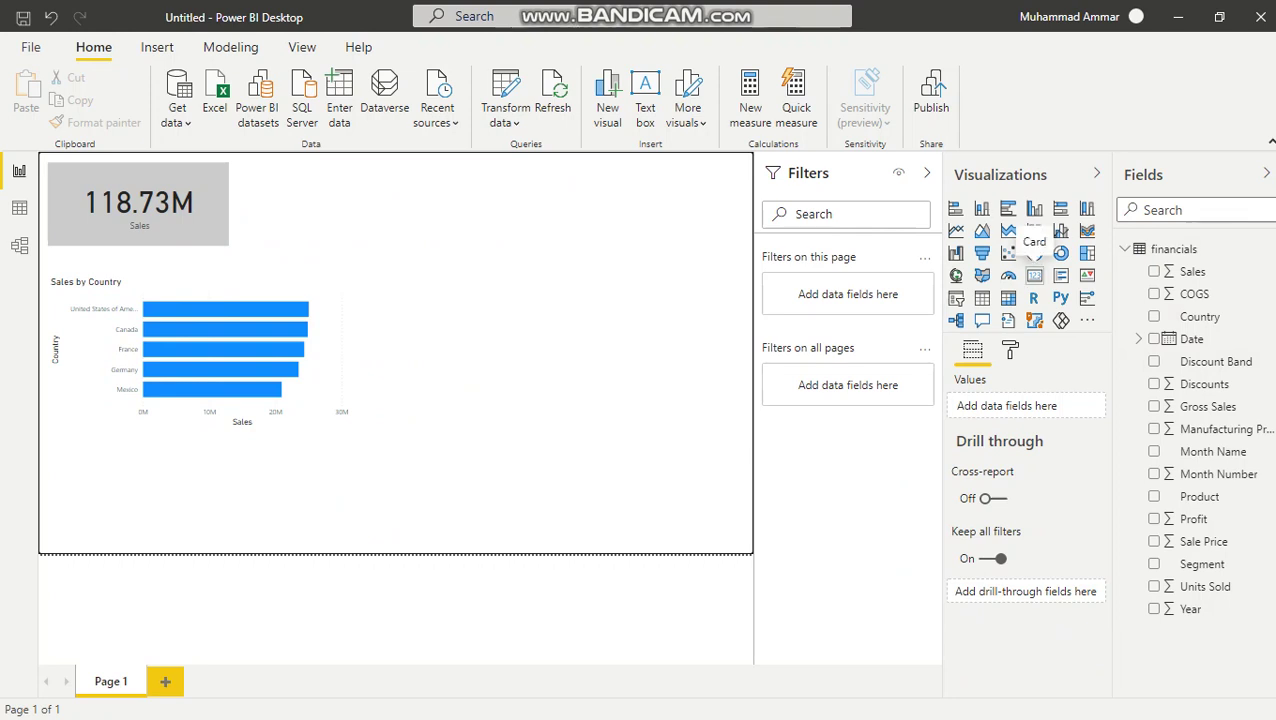
- Add a card visual showing COGS beside the Sales card and resize it to about the same size
{"action": "left_click", "coordinate": [1034, 275]}
{"action": "left_click_drag", "start_coordinate": [199, 495], "coordinate": [395, 216]}
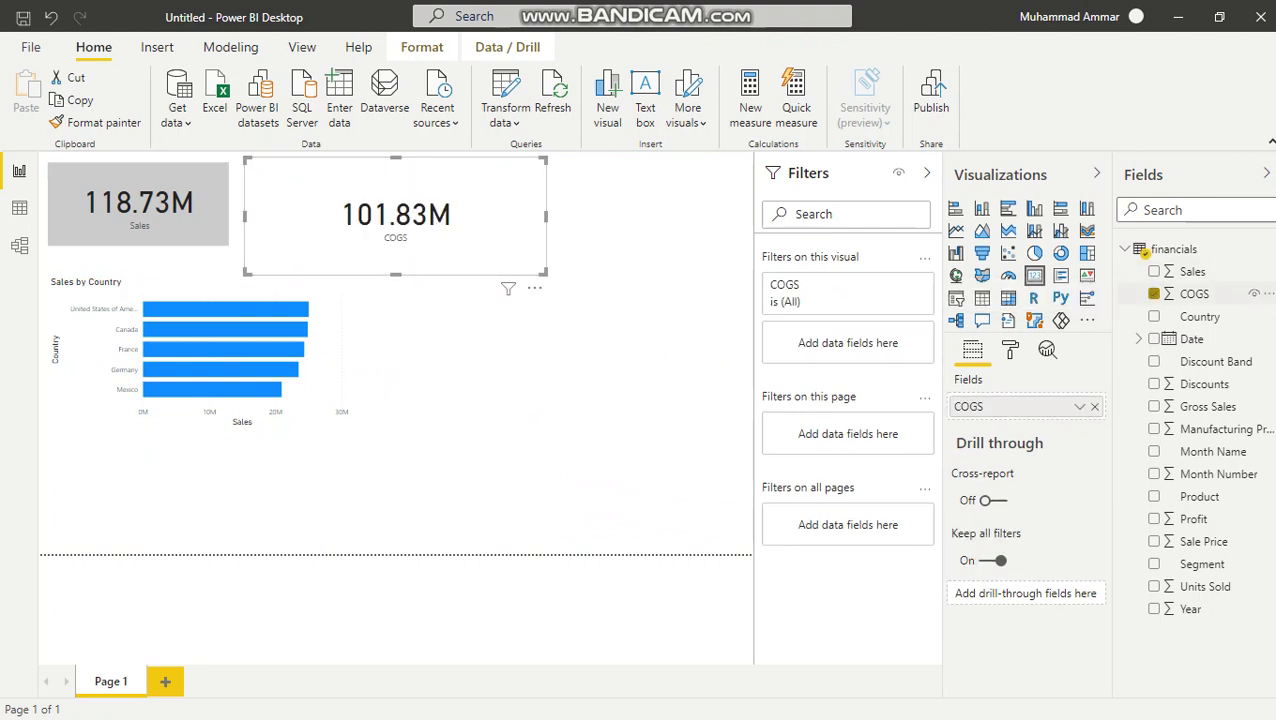
{"action": "left_click_drag", "start_coordinate": [546, 273], "coordinate": [423, 245]}
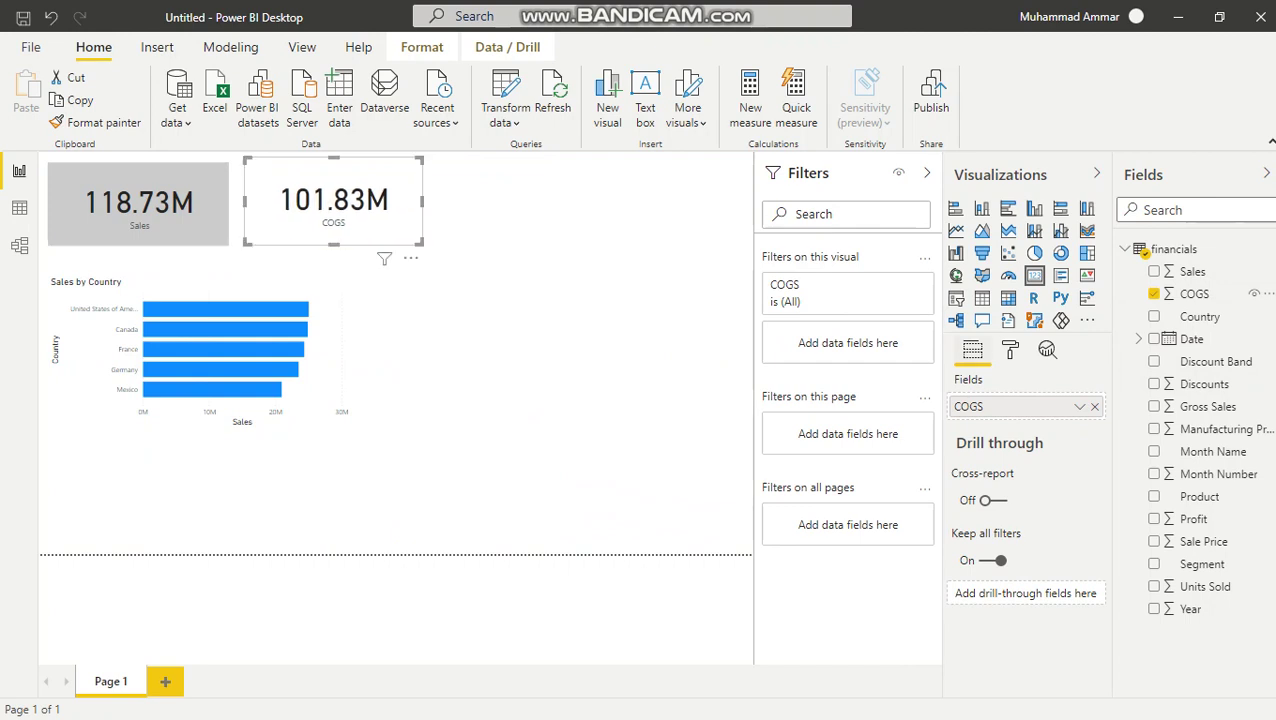
- Set the COGS card's background to the same recently used light grey as the Sales card
{"action": "left_click", "coordinate": [1010, 349]}
{"action": "scroll", "coordinate": [1025, 520], "scroll_direction": "down", "scroll_amount": 2}
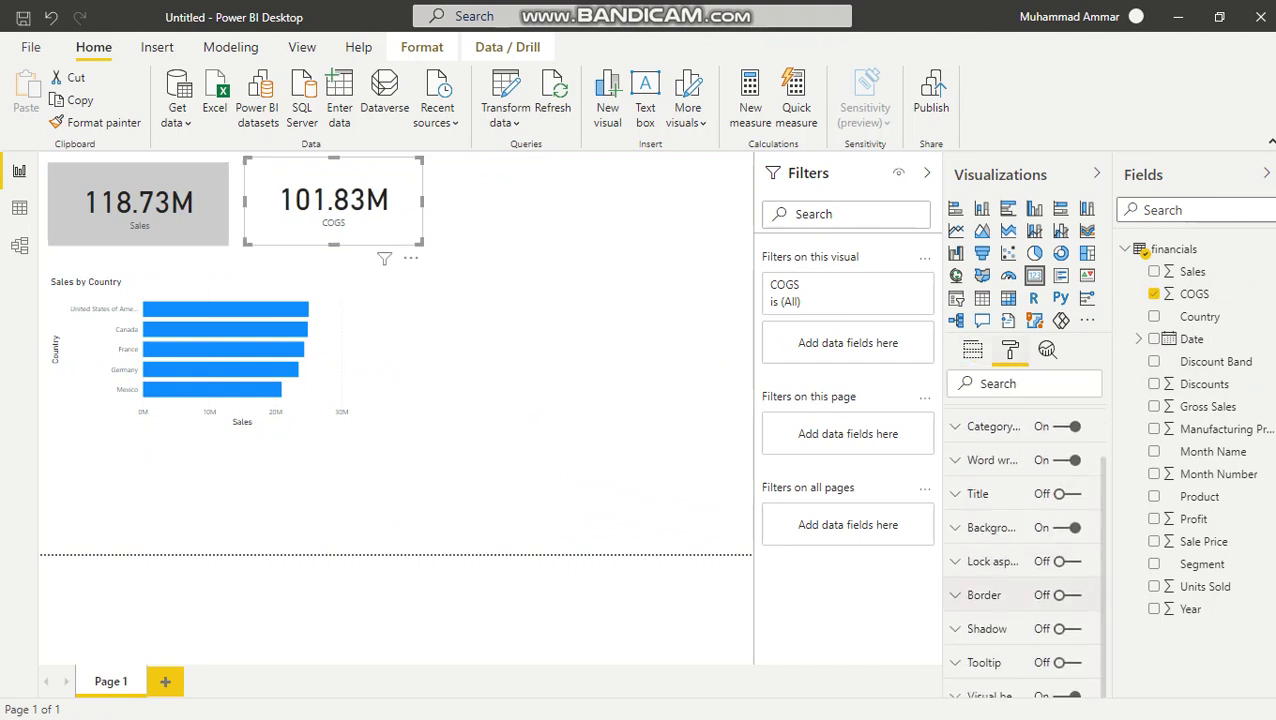
{"action": "left_click", "coordinate": [991, 520]}
{"action": "scroll", "coordinate": [1025, 520], "scroll_direction": "down", "scroll_amount": 2}
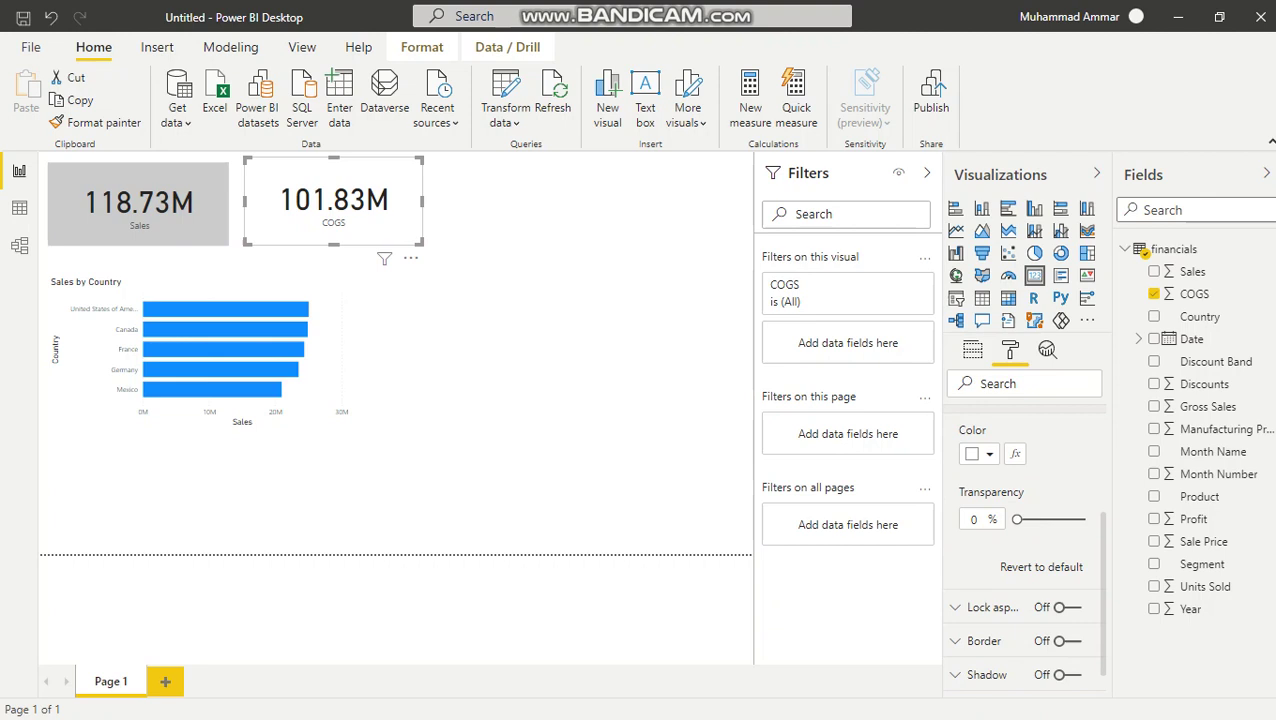
{"action": "scroll", "coordinate": [1025, 520], "scroll_direction": "up", "scroll_amount": 2}
{"action": "scroll", "coordinate": [1025, 520], "scroll_direction": "up", "scroll_amount": 1}
{"action": "left_click", "coordinate": [980, 587]}
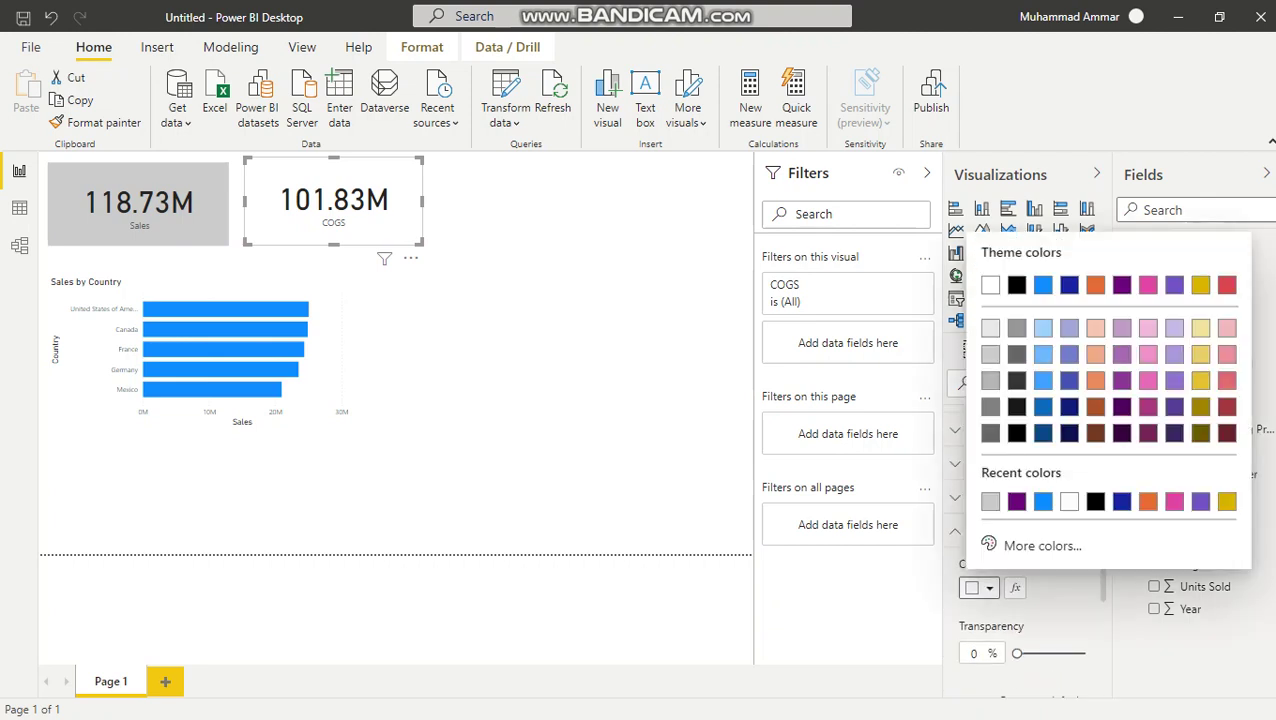
{"action": "left_click", "coordinate": [990, 501]}
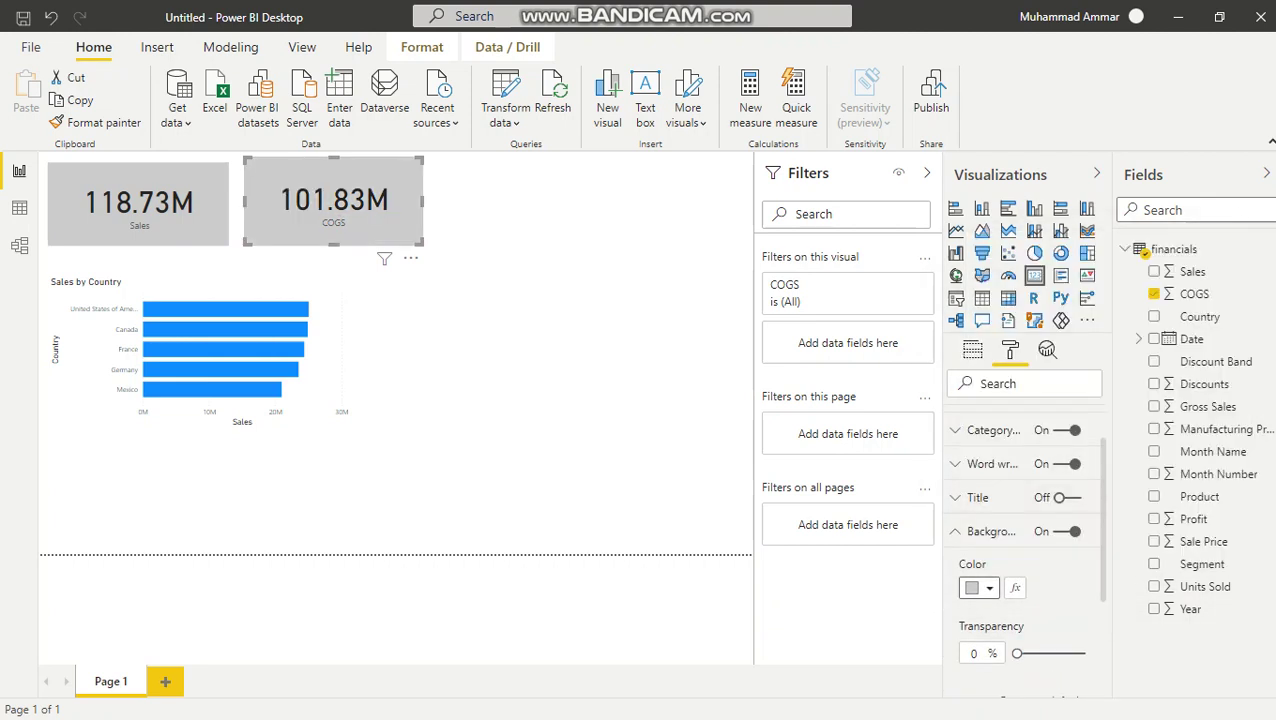
{"action": "key", "text": "Escape"}
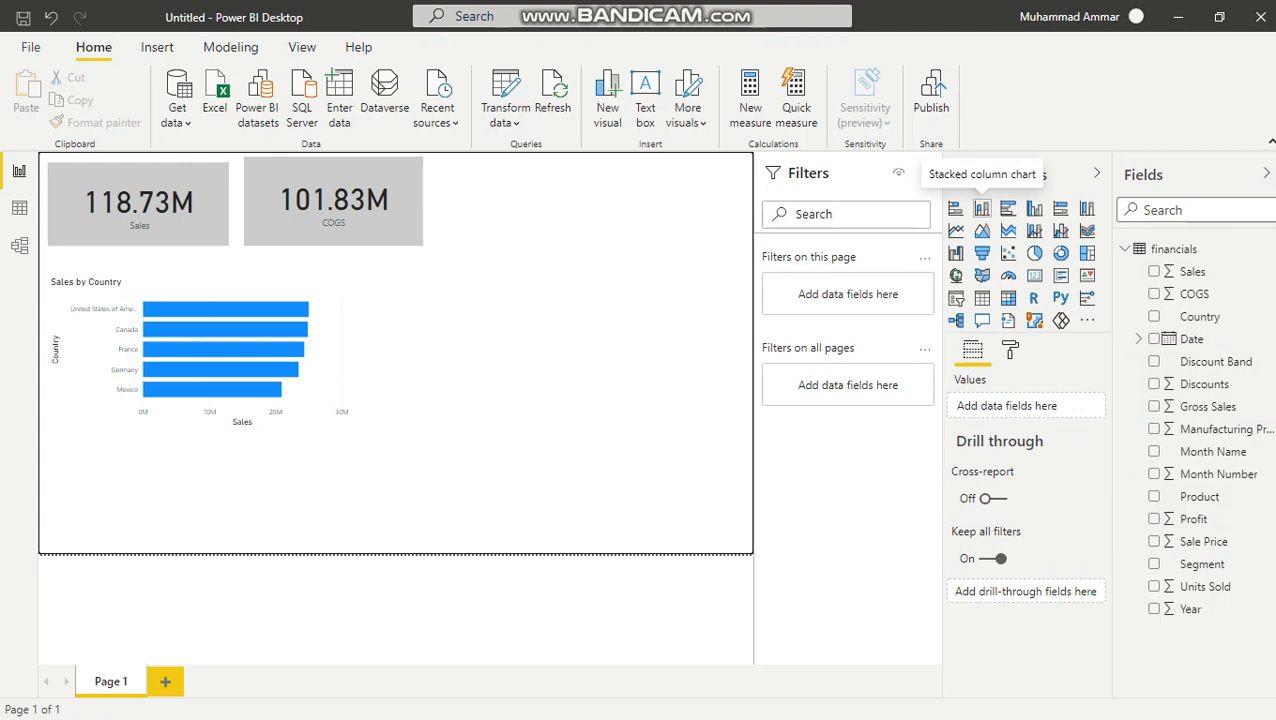
- Add a stacked column chart of Profit and Sales beside the COGS card and adjust it to about the card's size
{"action": "left_click", "coordinate": [981, 208]}
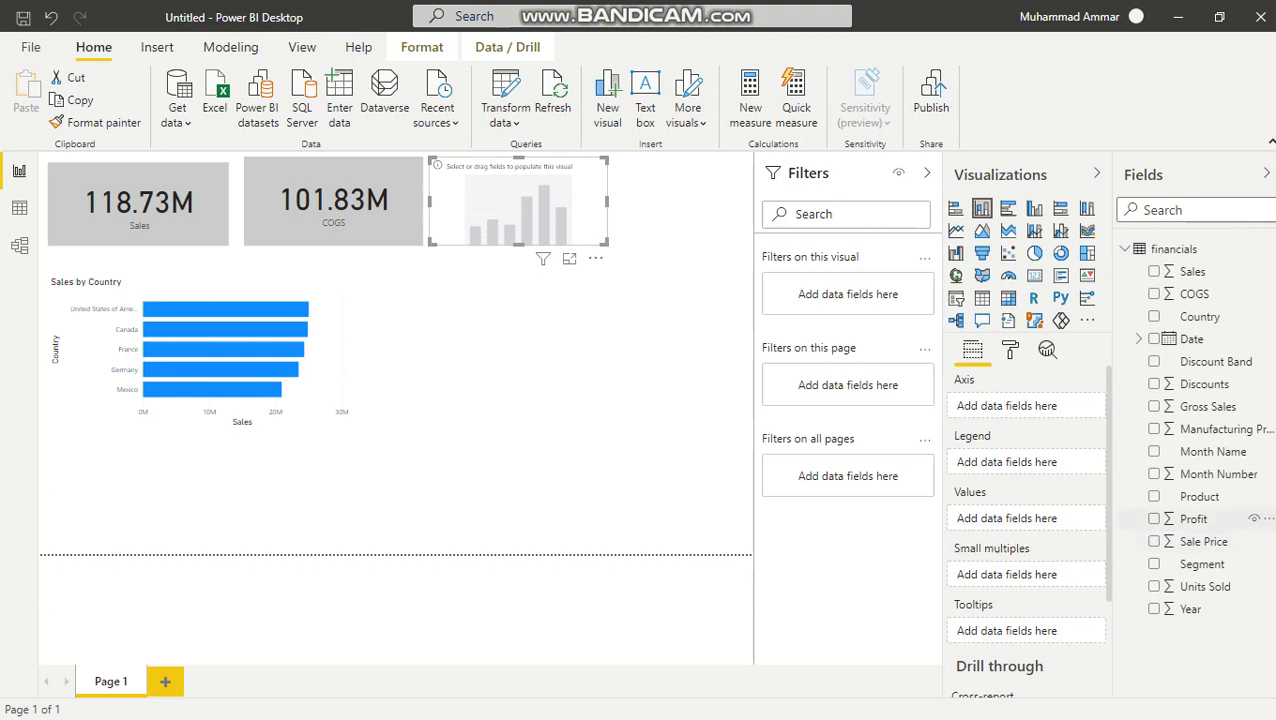
{"action": "left_click", "coordinate": [1154, 518]}
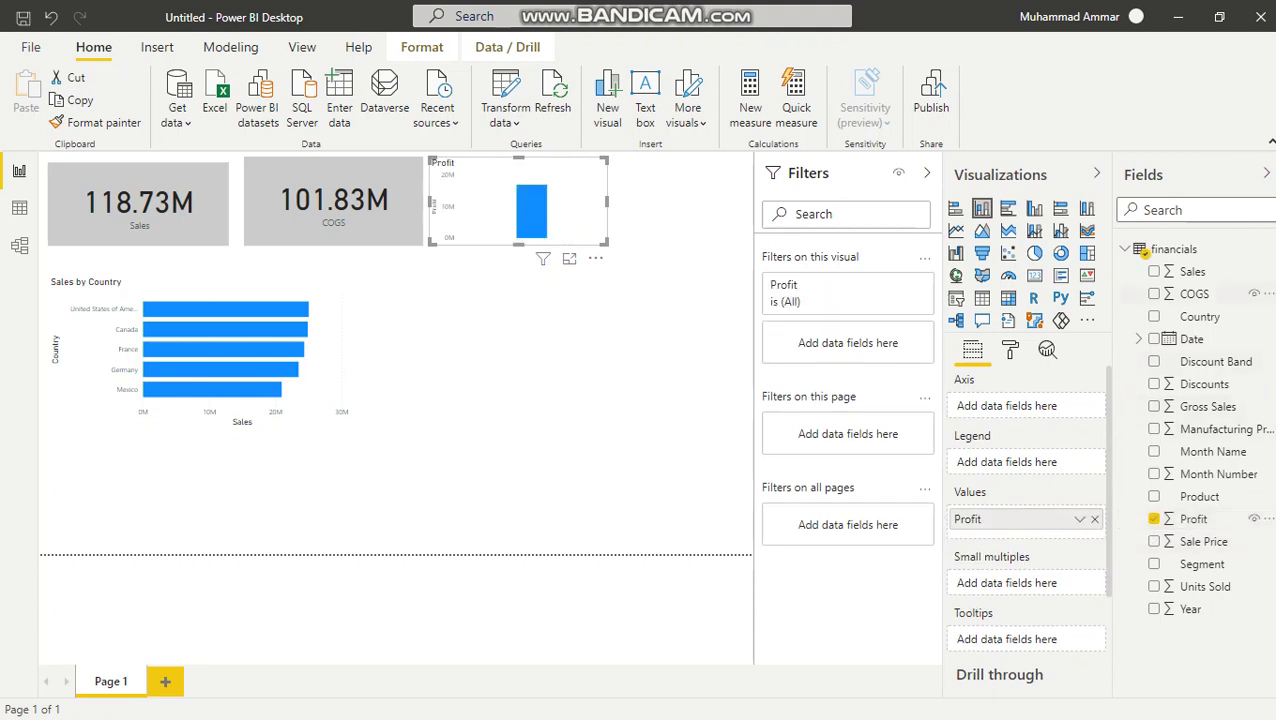
{"action": "left_click", "coordinate": [1154, 271]}
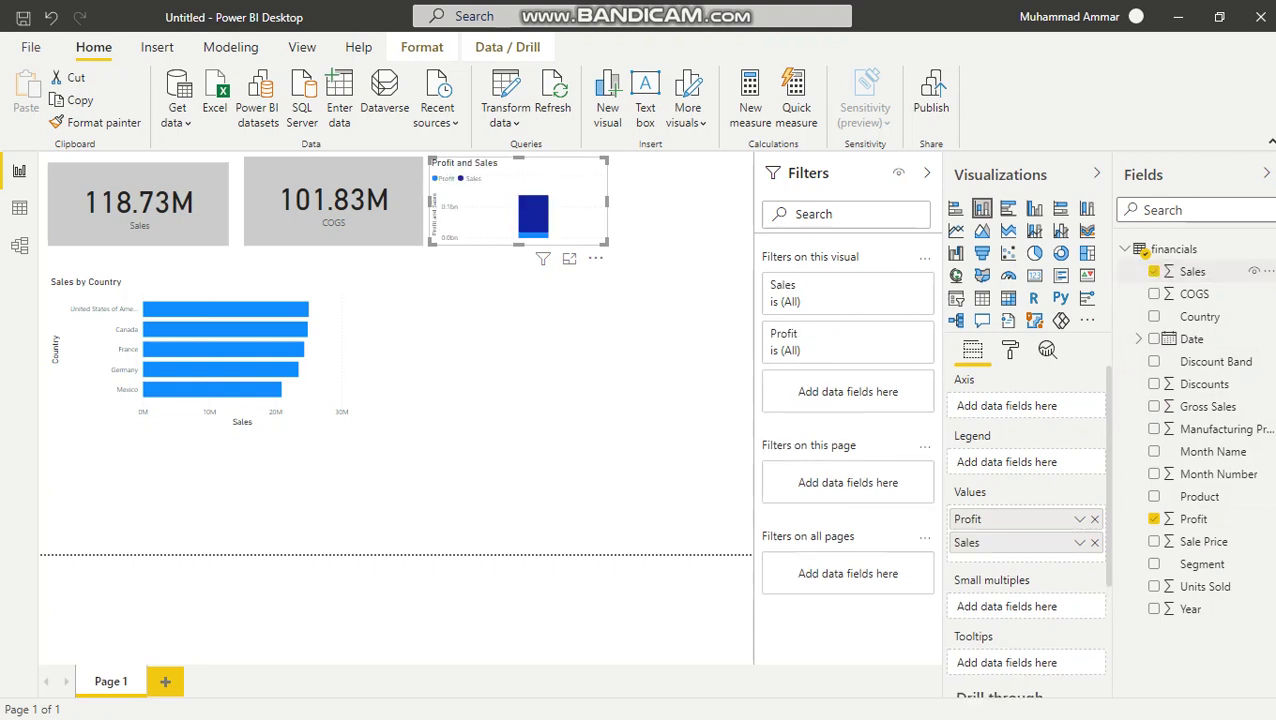
{"action": "left_click_drag", "start_coordinate": [607, 243], "coordinate": [734, 258]}
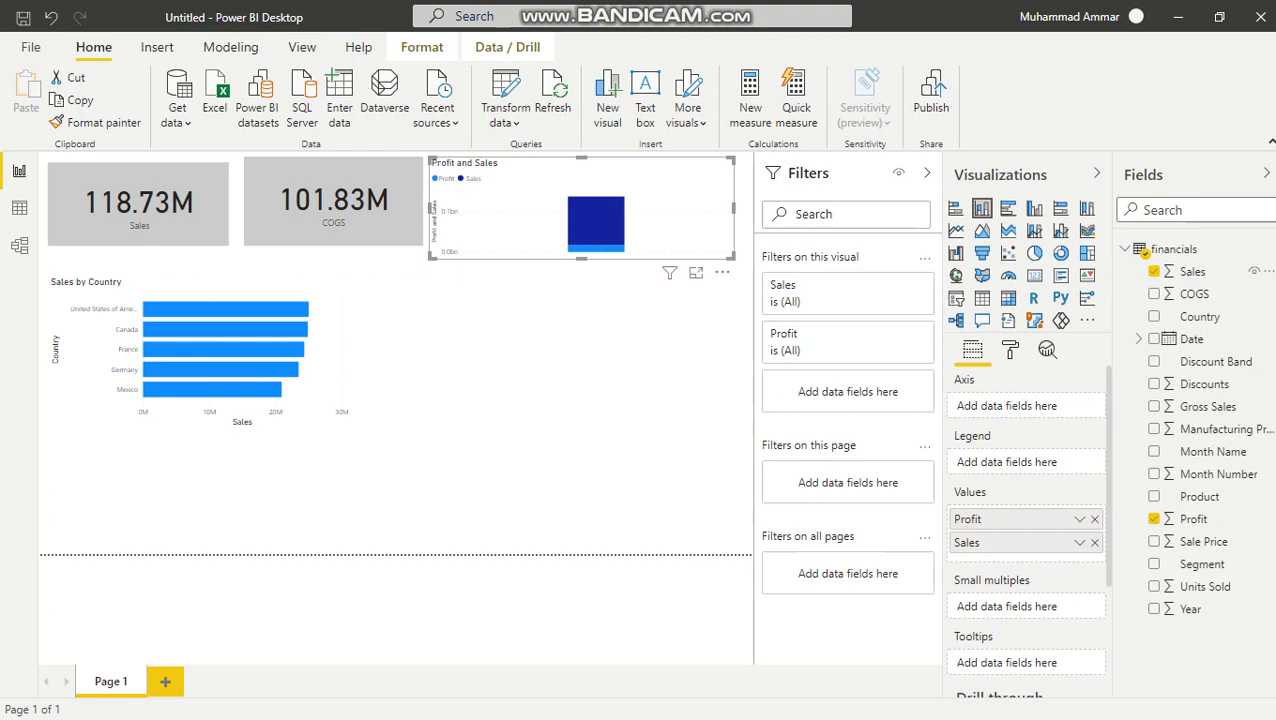
{"action": "left_click_drag", "start_coordinate": [734, 258], "coordinate": [635, 244]}
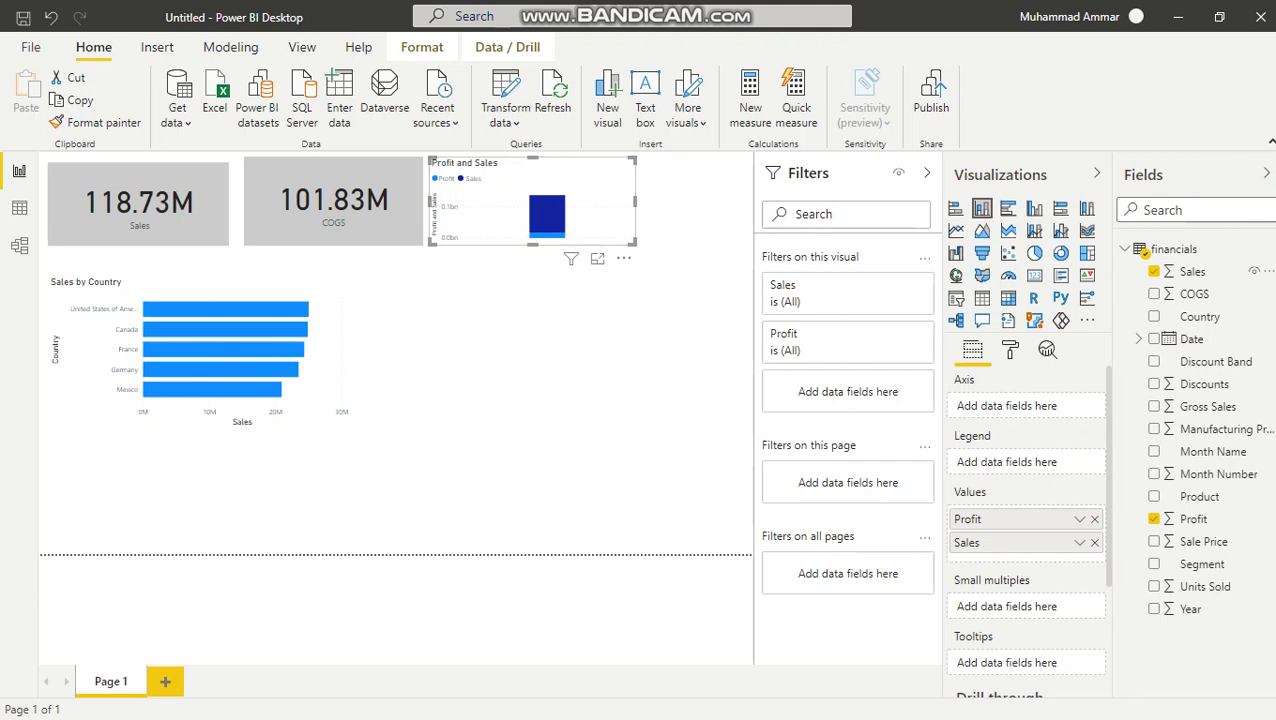
{"action": "left_click_drag", "start_coordinate": [635, 201], "coordinate": [606, 201]}
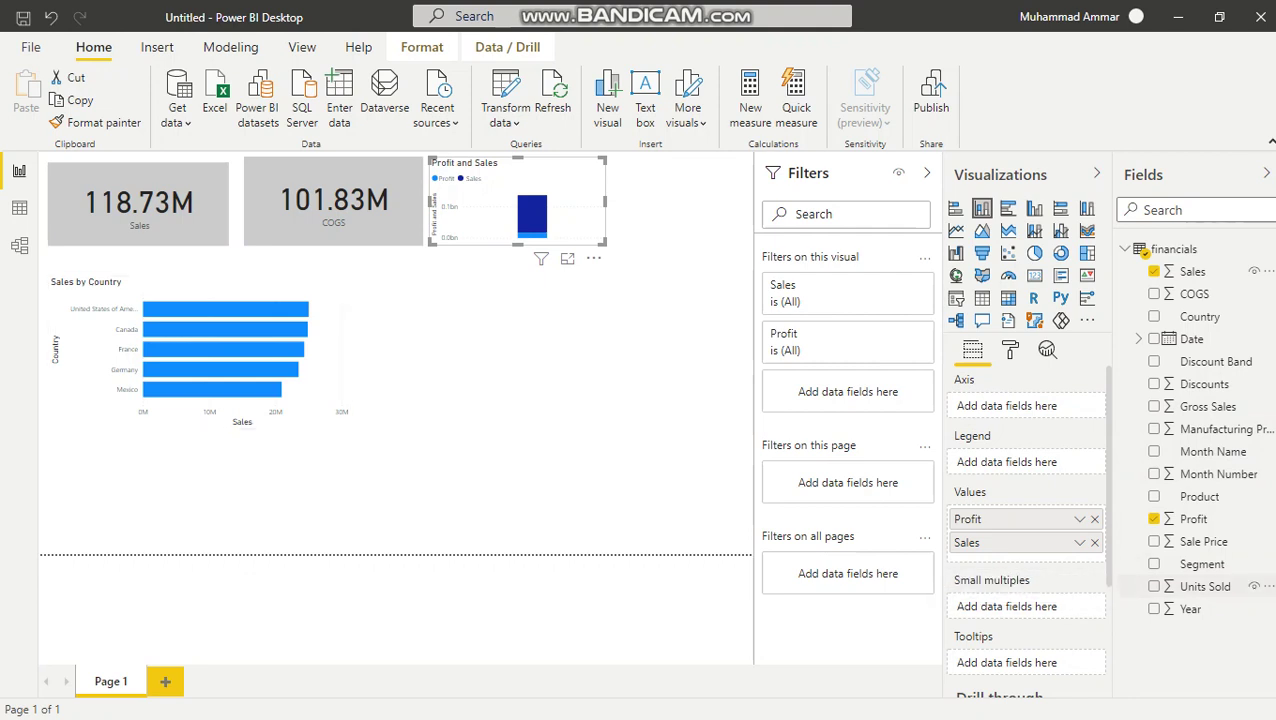
- Set the default summarization of the Units Sold column to Count in the data view and return to the report page
{"action": "left_click", "coordinate": [19, 207]}
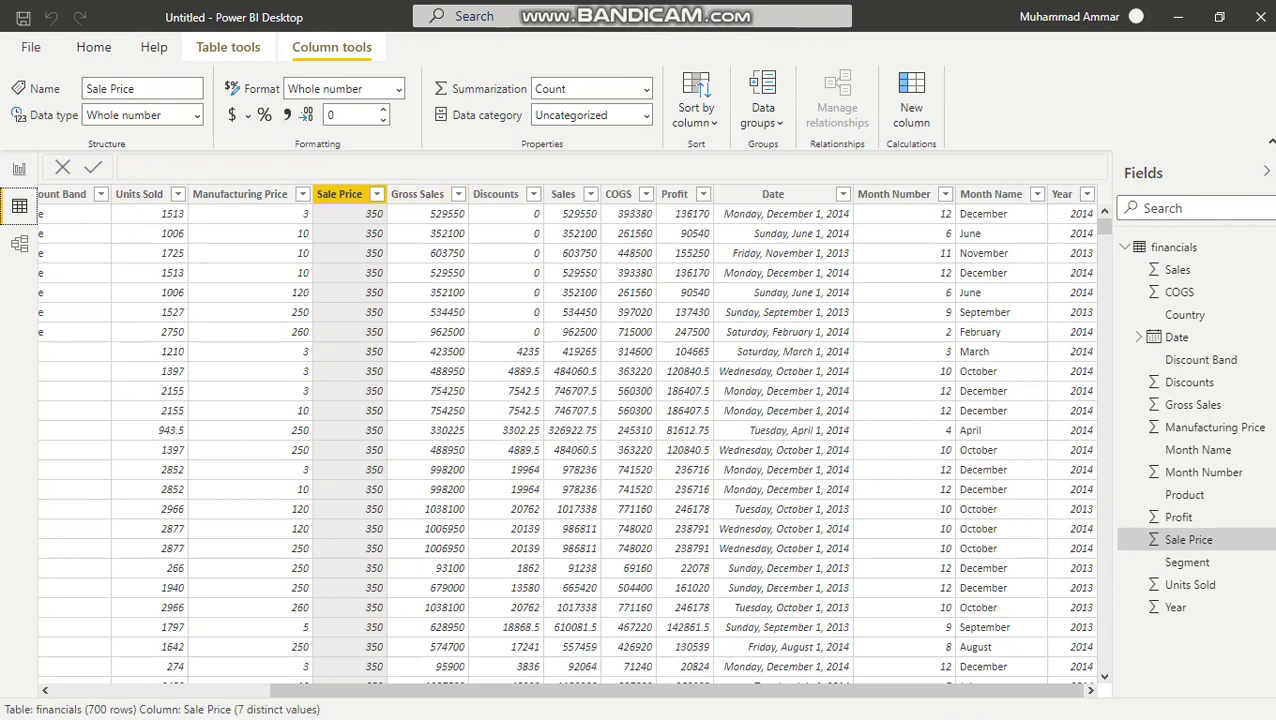
{"action": "left_click", "coordinate": [160, 194]}
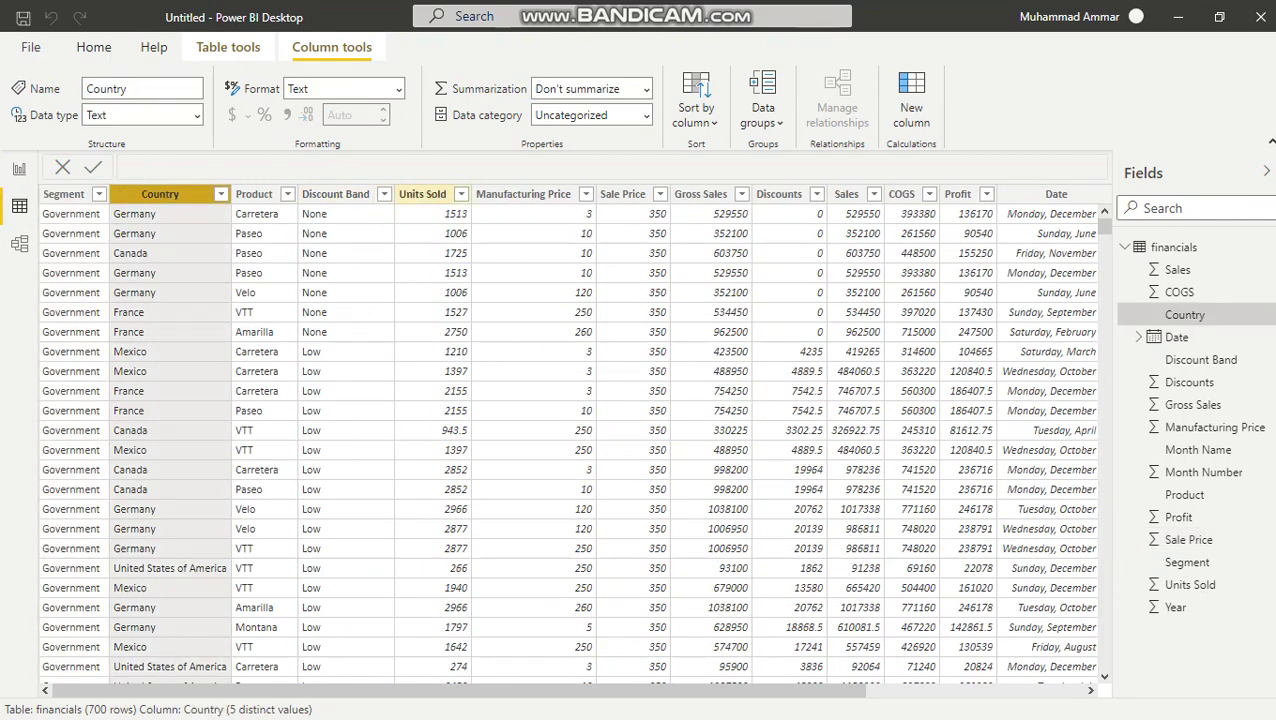
{"action": "left_click", "coordinate": [423, 194]}
{"action": "left_click", "coordinate": [590, 89]}
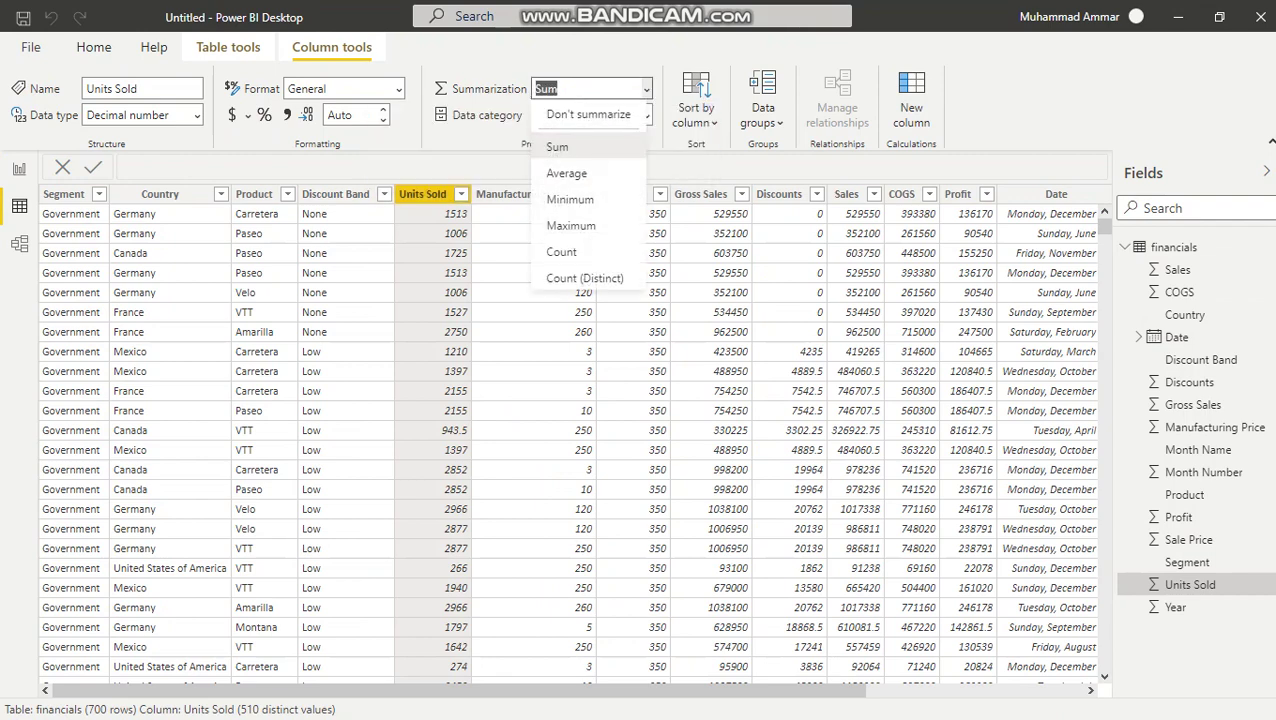
{"action": "left_click", "coordinate": [561, 252]}
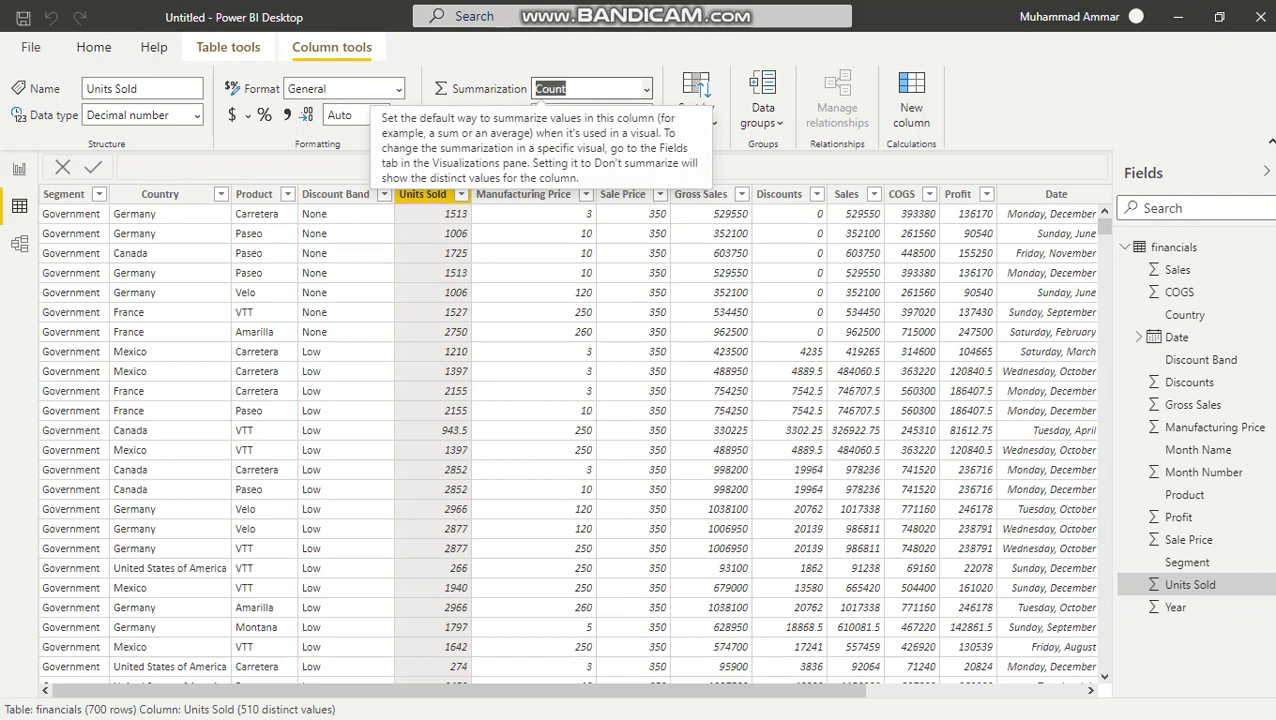
{"action": "left_click", "coordinate": [533, 351]}
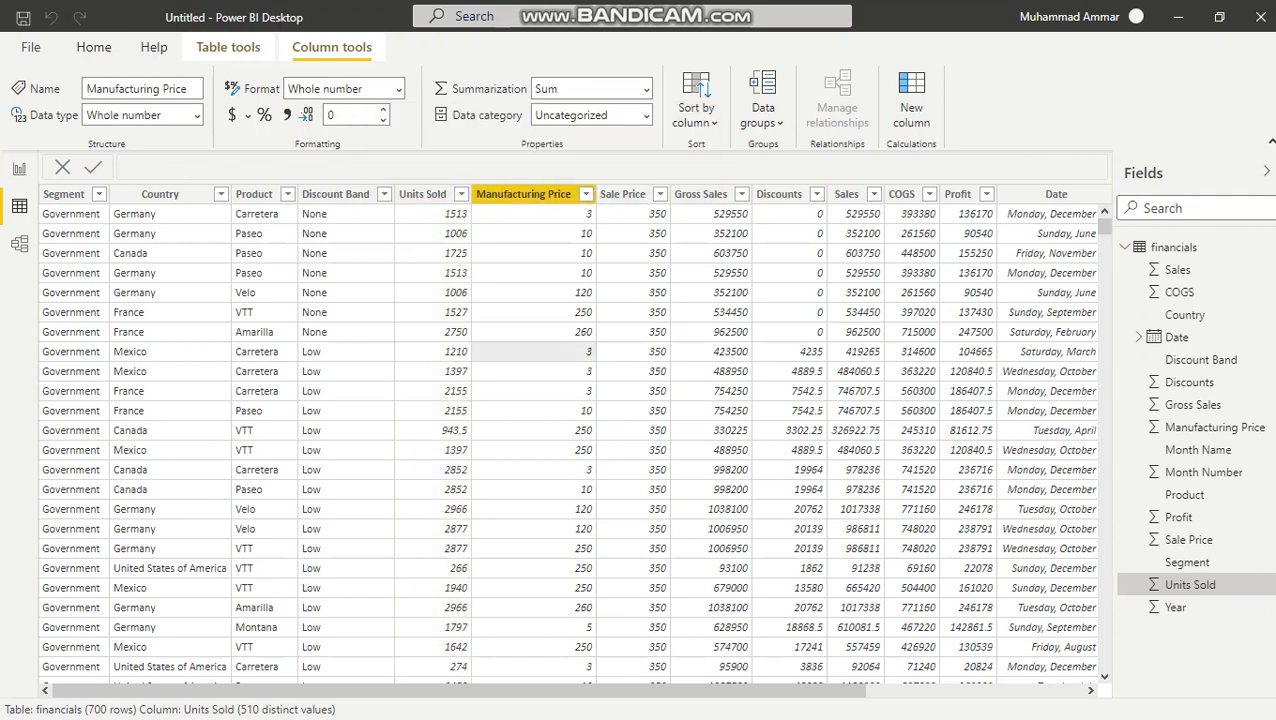
{"action": "left_click", "coordinate": [423, 194]}
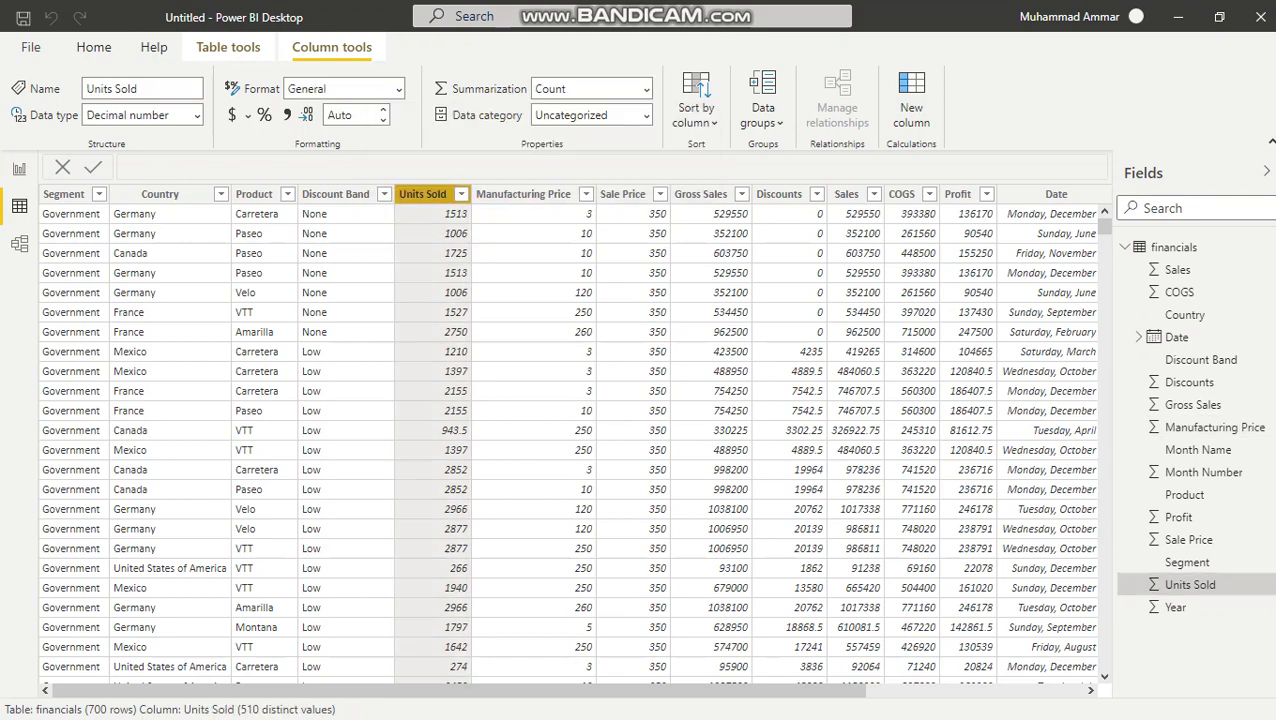
{"action": "left_click", "coordinate": [19, 169]}
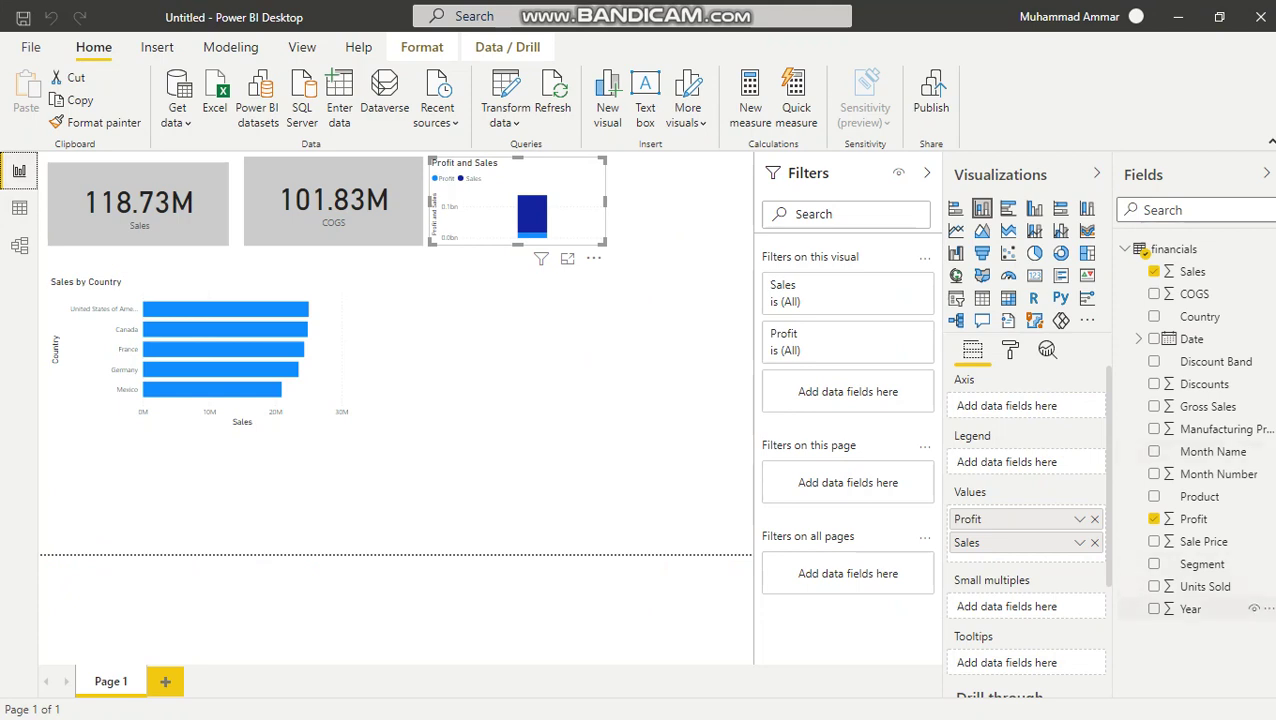
- Try adding Units Sold to the Profit and Sales chart and showing the chart as a line chart
{"action": "left_click", "coordinate": [1154, 586]}
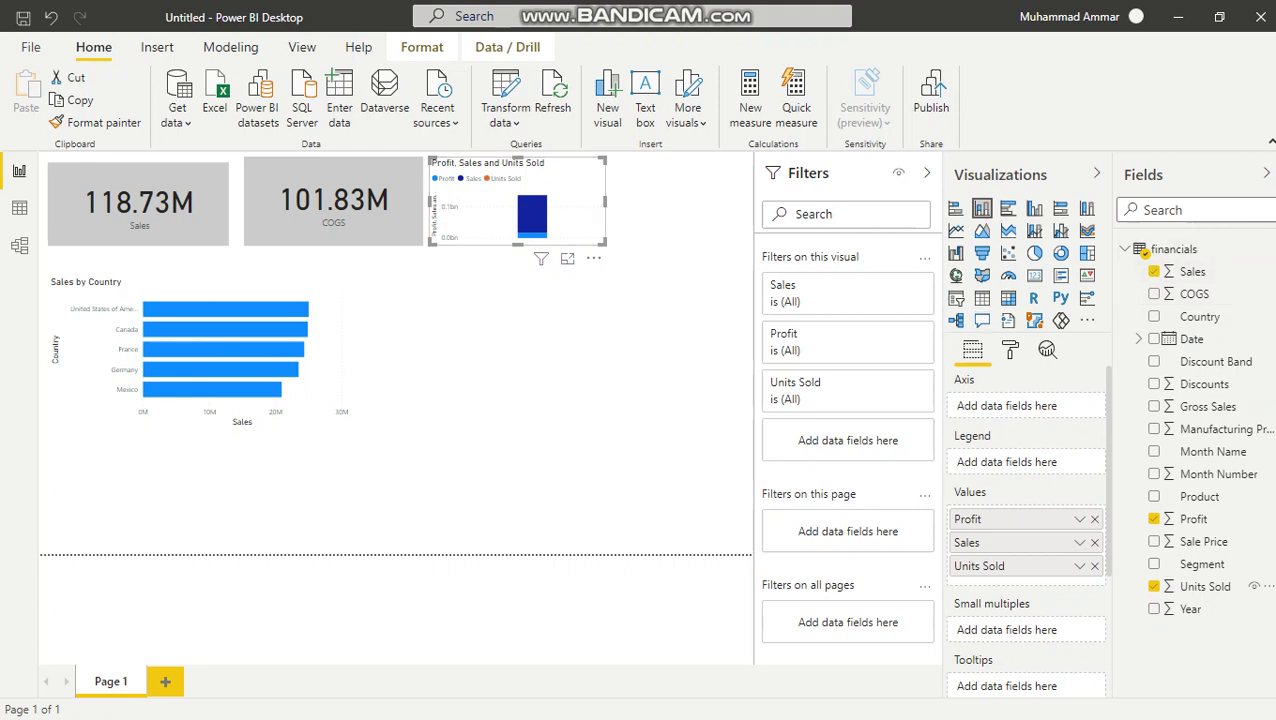
{"action": "mouse_move", "coordinate": [603, 243]}
{"action": "left_mouse_down"}
{"action": "mouse_move", "coordinate": [637, 262]}
{"action": "mouse_move", "coordinate": [722, 266]}
{"action": "mouse_move", "coordinate": [706, 245]}
{"action": "mouse_move", "coordinate": [621, 235]}
{"action": "left_mouse_up"}
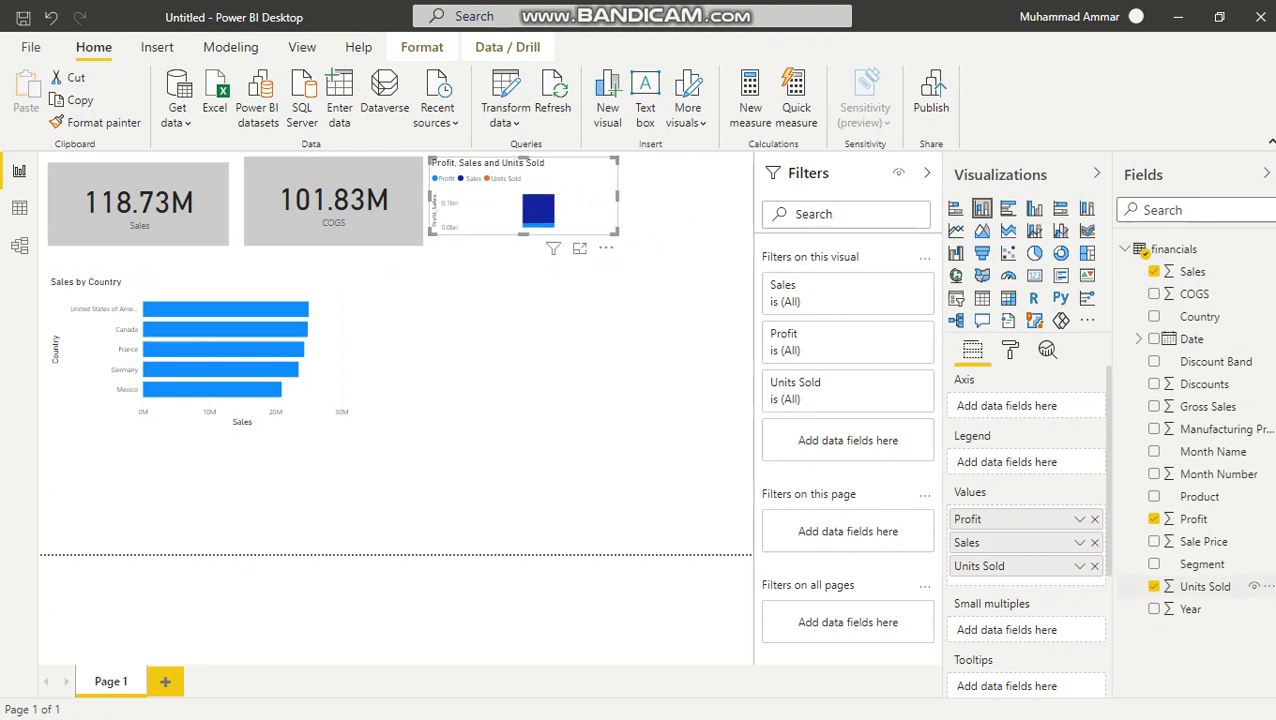
{"action": "left_click", "coordinate": [1154, 586]}
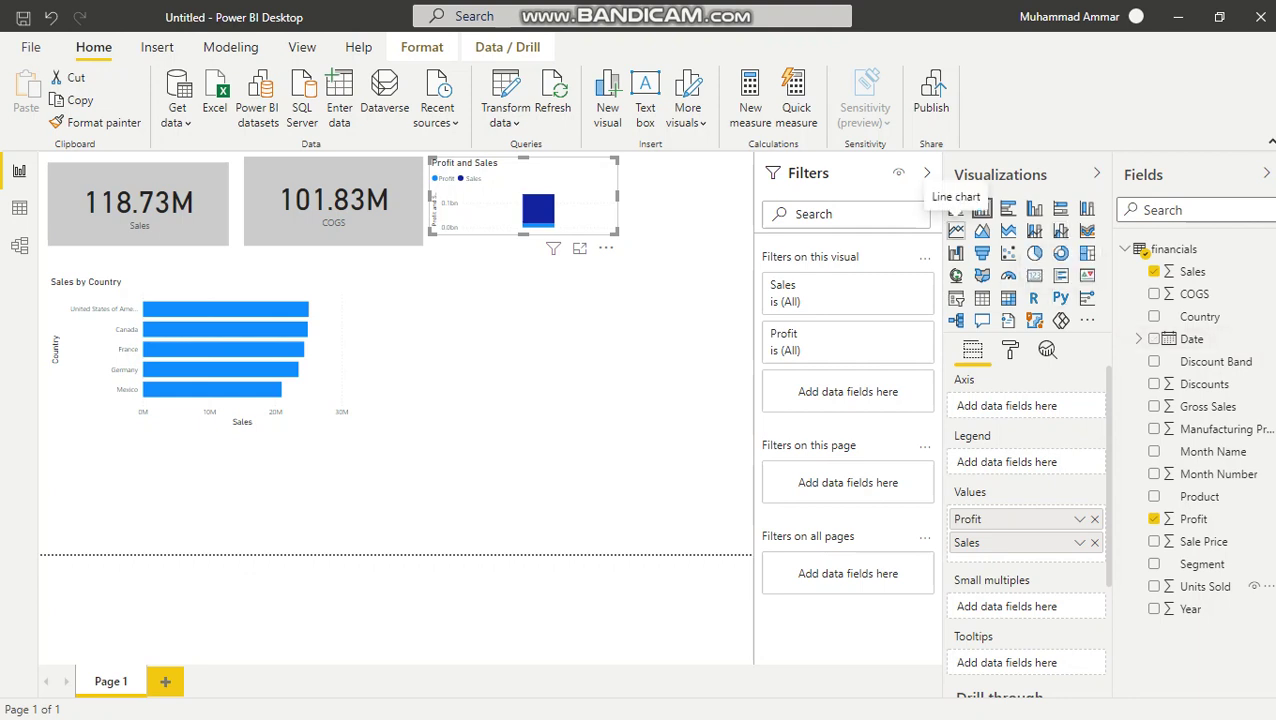
{"action": "left_click", "coordinate": [955, 230]}
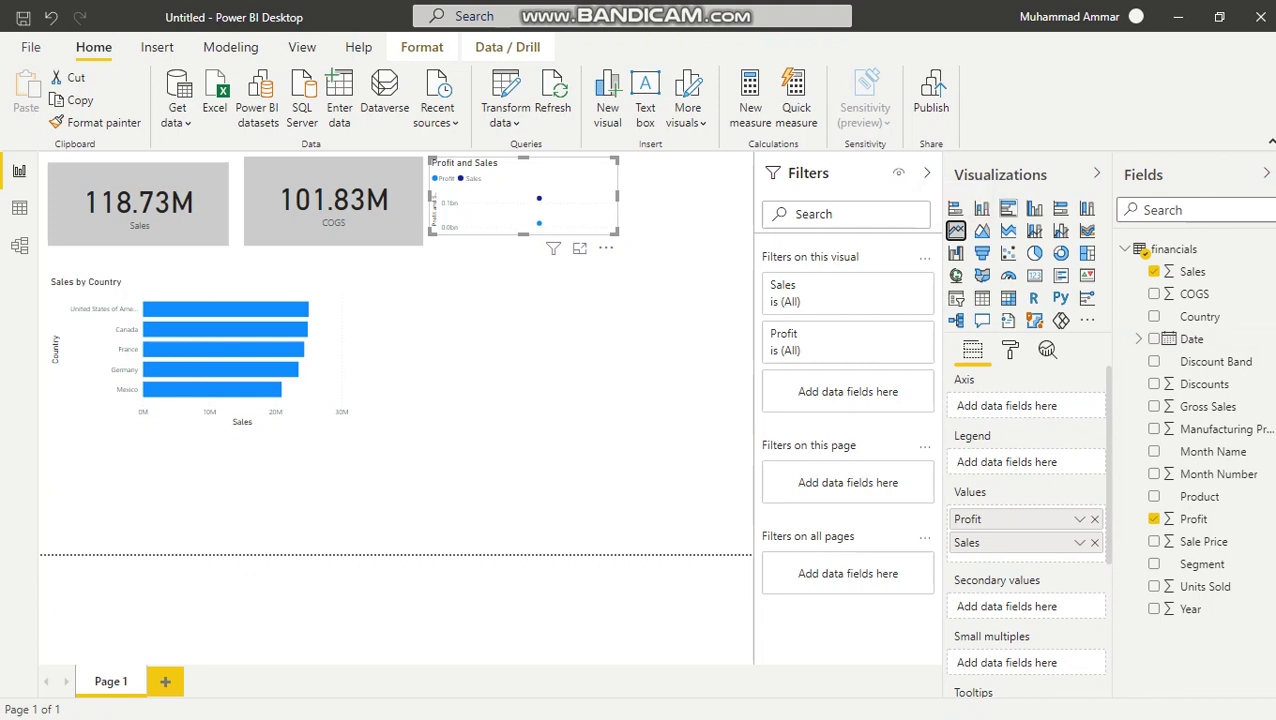
{"action": "left_click", "coordinate": [982, 208]}
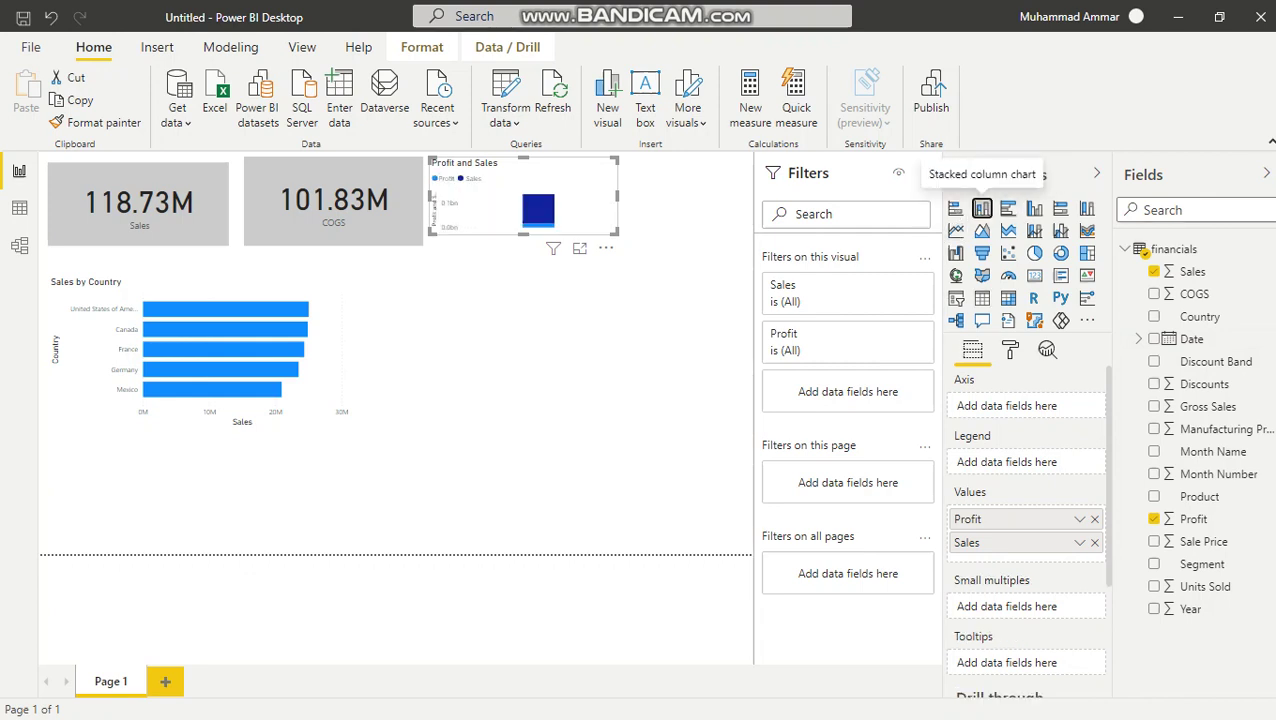
- Add an empty line chart beside the Sales by Country chart and move the Profit and Sales chart to the line chart's right
{"action": "left_click", "coordinate": [600, 400]}
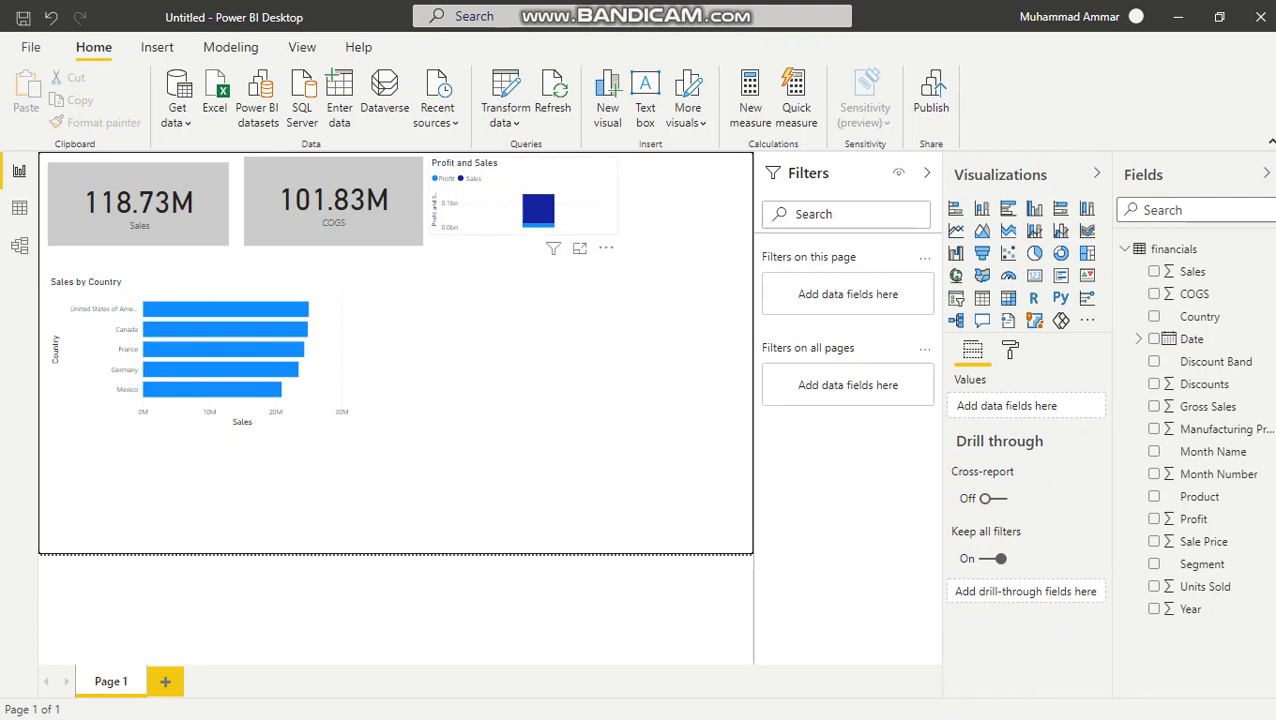
{"action": "left_click", "coordinate": [490, 205]}
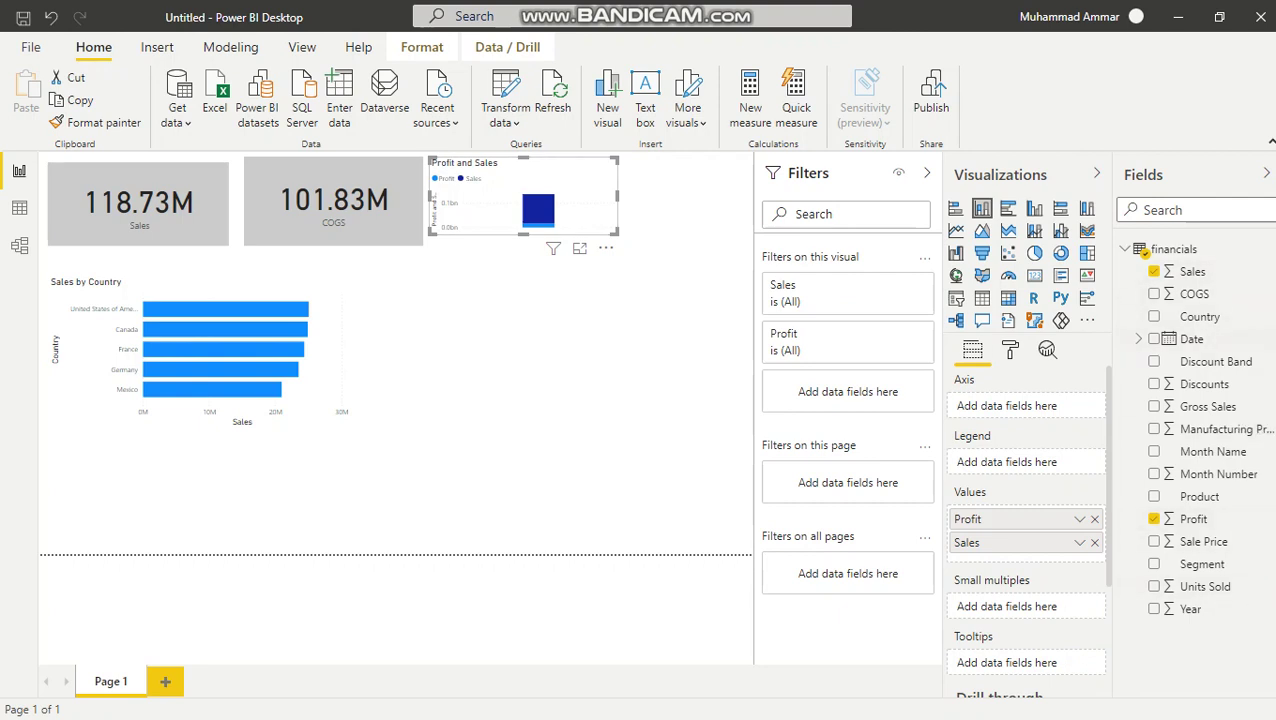
{"action": "key", "text": "Escape"}
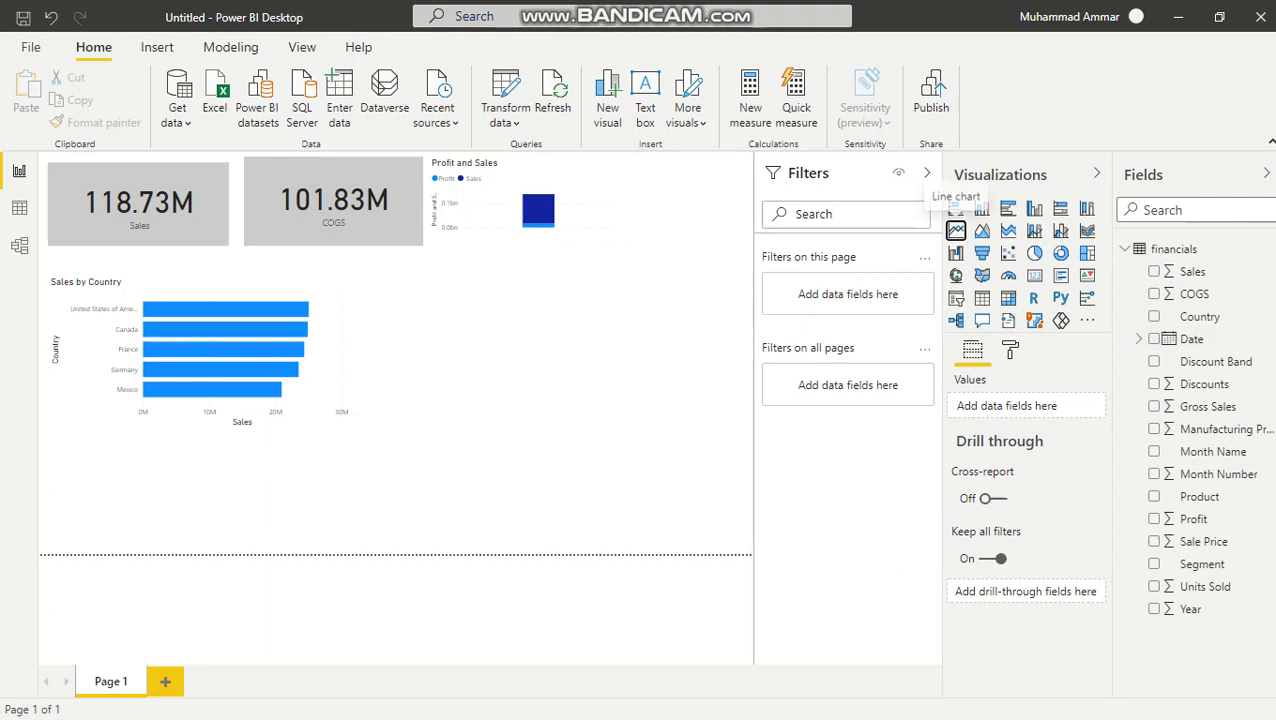
{"action": "left_click", "coordinate": [955, 230]}
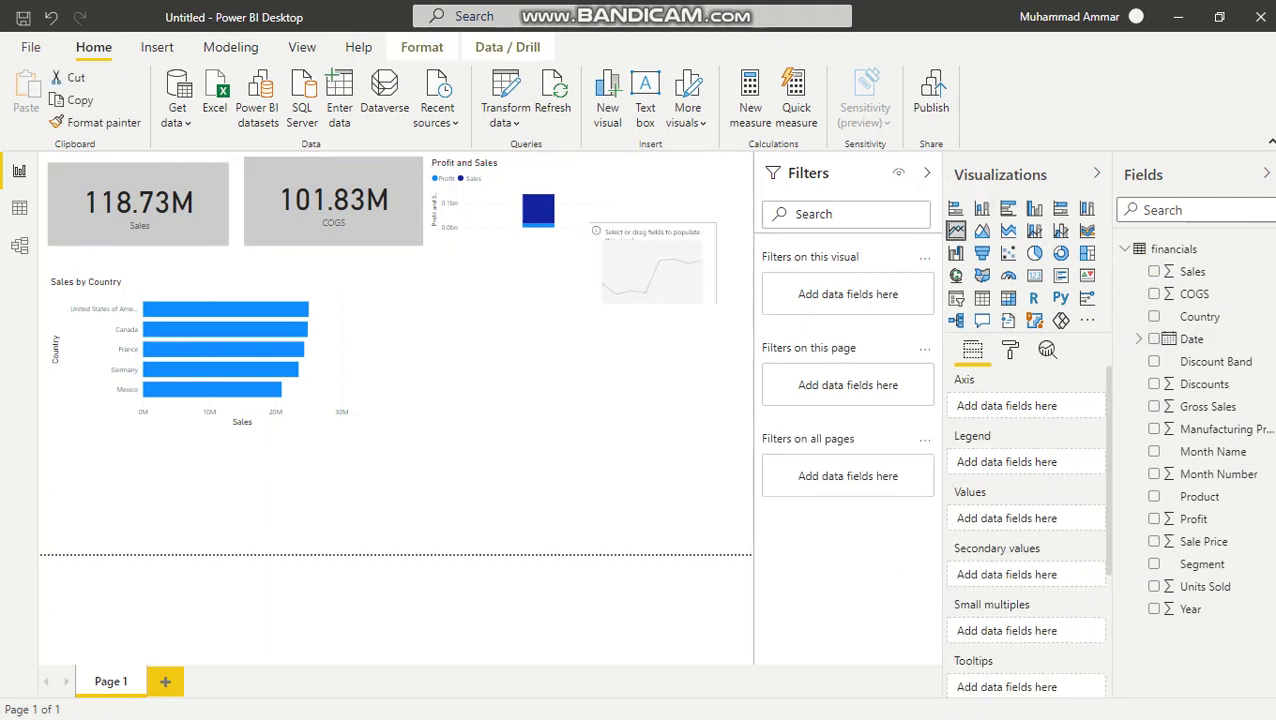
{"action": "left_click_drag", "start_coordinate": [652, 263], "coordinate": [415, 368]}
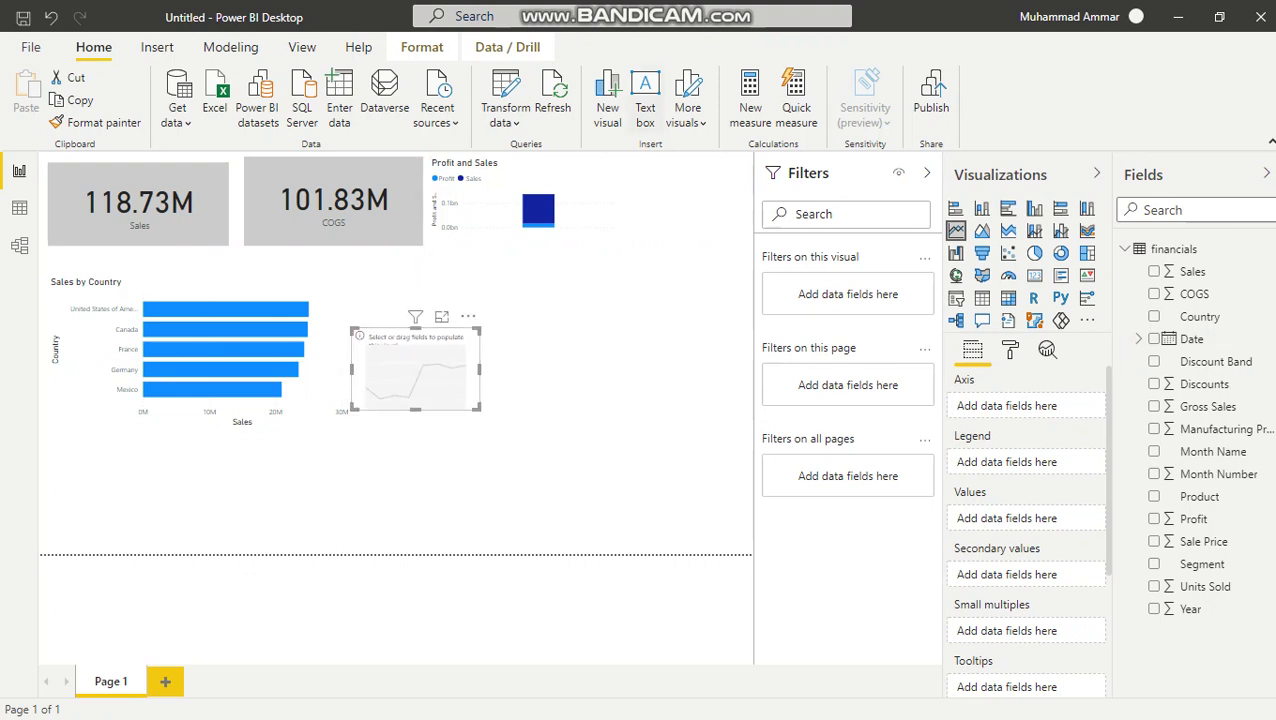
{"action": "left_click_drag", "start_coordinate": [538, 215], "coordinate": [662, 386]}
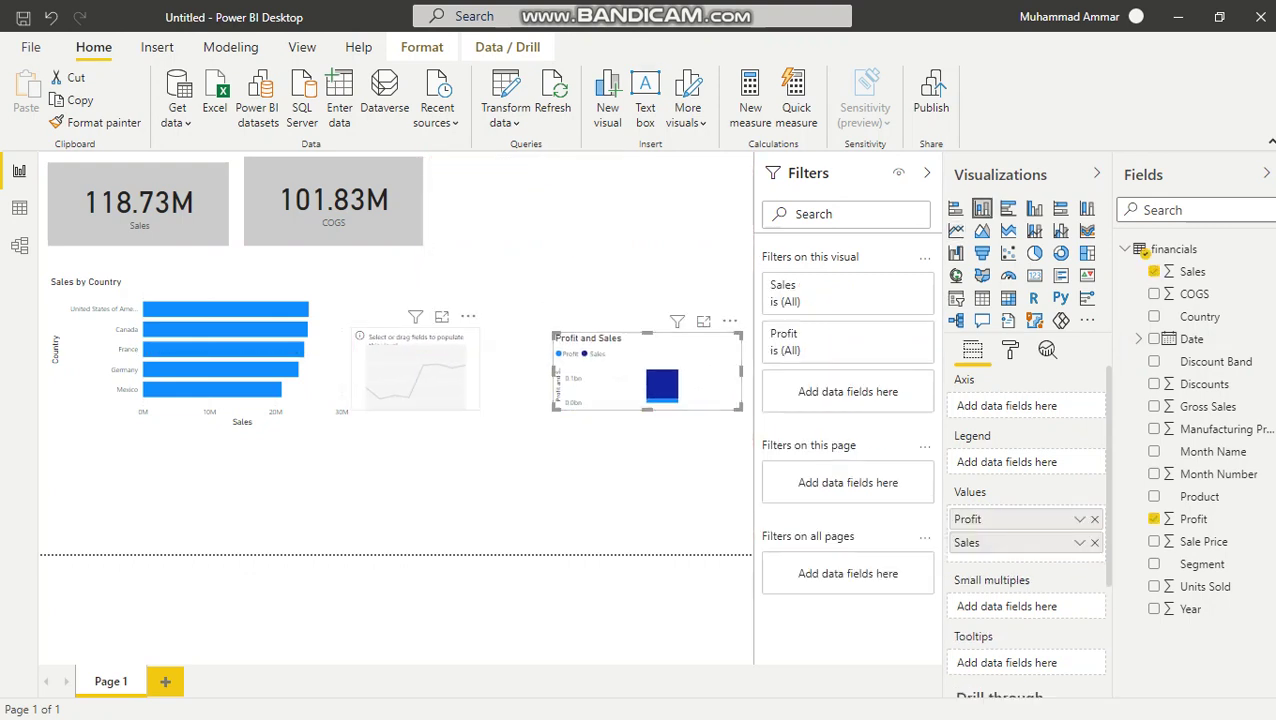
- Enlarge the empty line chart towards the Profit and Sales chart and add Units Sold and Year as its values
{"action": "left_click", "coordinate": [415, 368]}
{"action": "left_click_drag", "start_coordinate": [478, 409], "coordinate": [533, 428]}
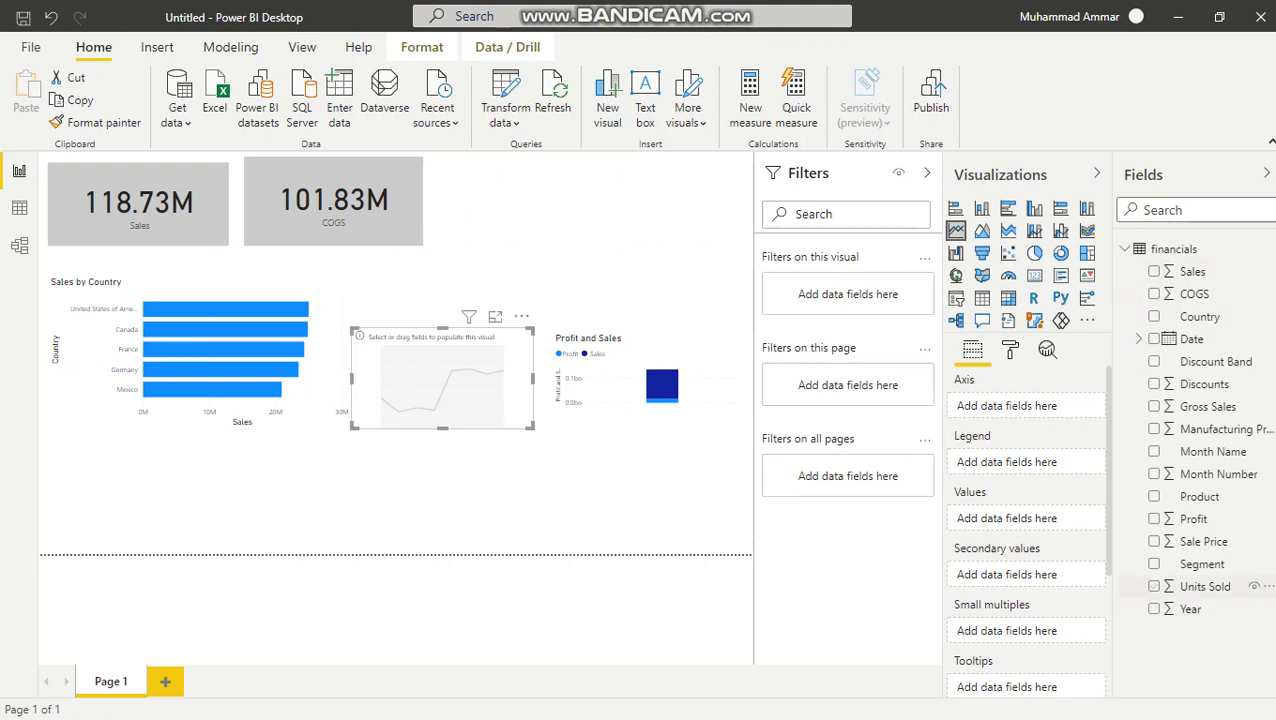
{"action": "left_click", "coordinate": [1200, 587]}
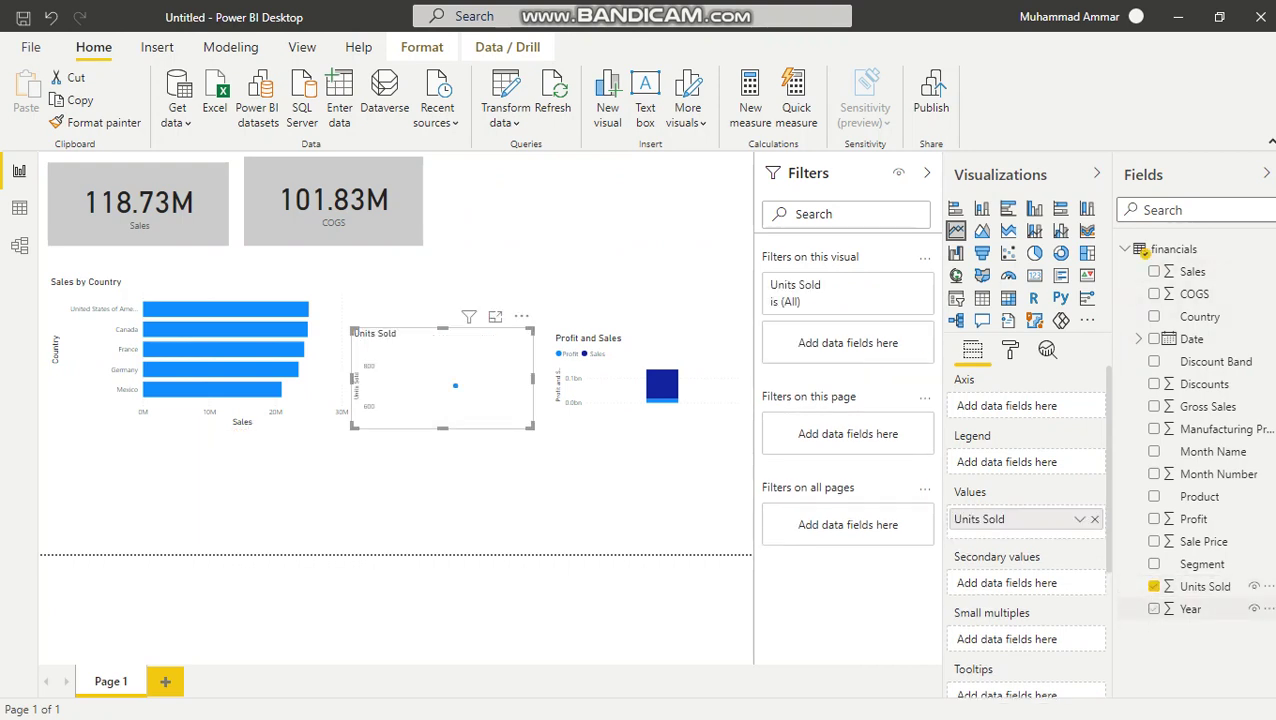
{"action": "left_click", "coordinate": [1190, 609]}
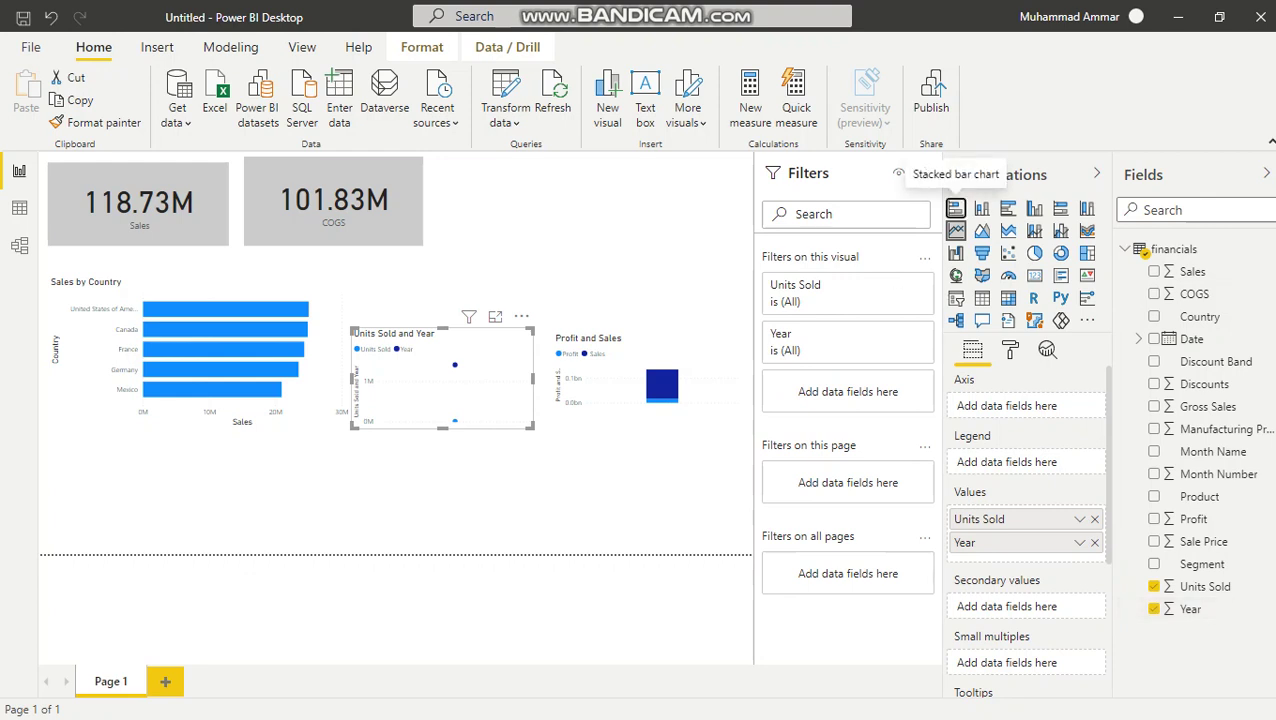
{"action": "left_click", "coordinate": [956, 208]}
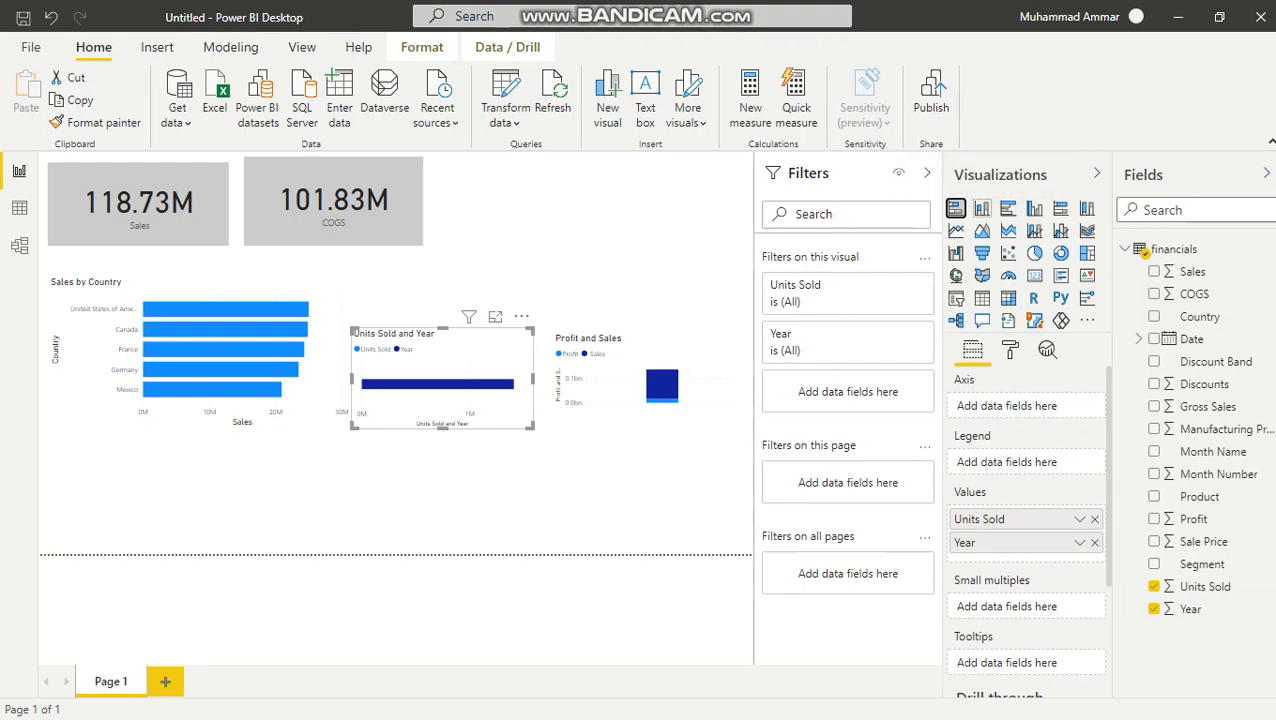
{"action": "left_click", "coordinate": [956, 230]}
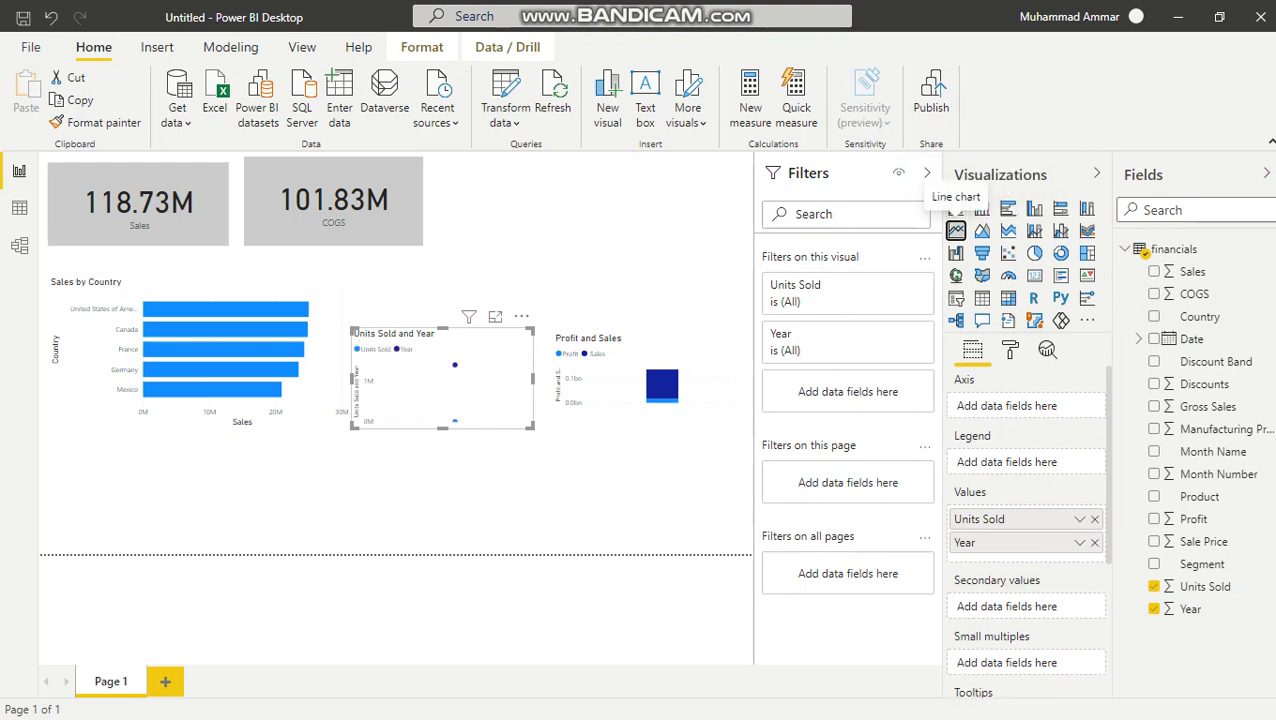
{"action": "scroll", "coordinate": [1026, 519], "scroll_direction": "down", "scroll_amount": 1}
{"action": "scroll", "coordinate": [1026, 519], "scroll_direction": "up", "scroll_amount": 1}
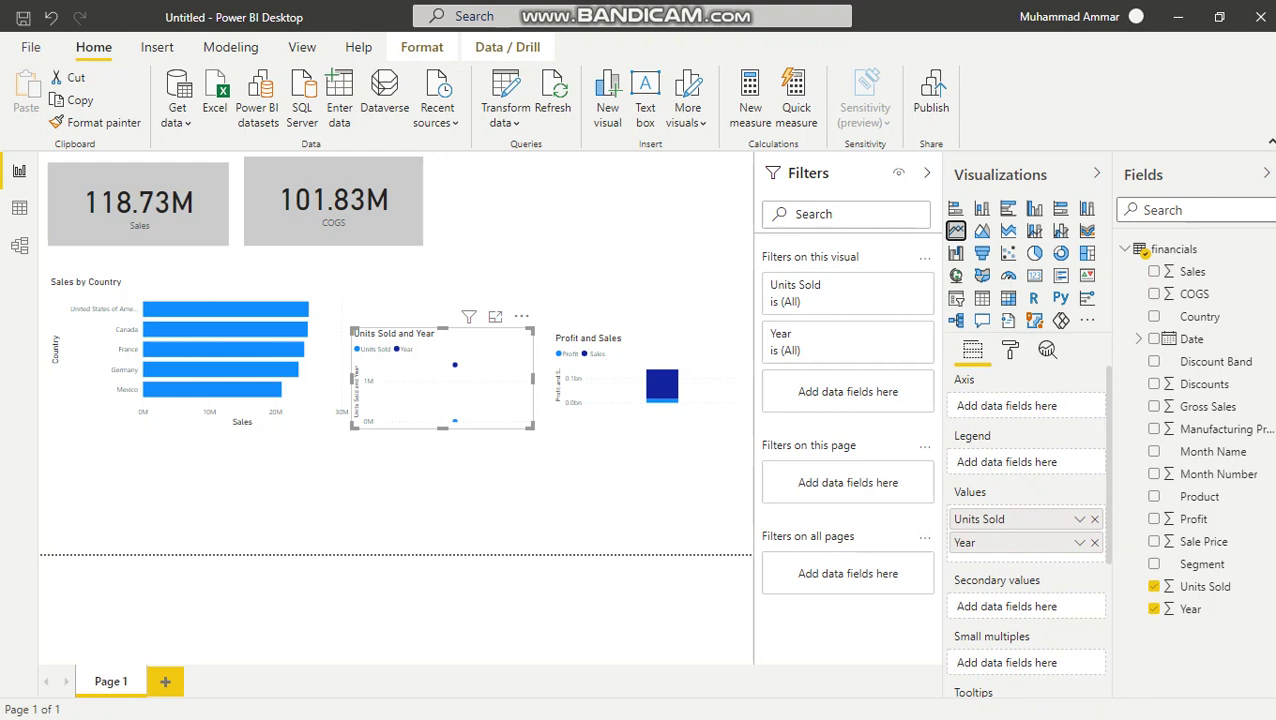
- Put Year on the axis of the Units Sold line chart and move the chart up closer to the Sales by Country chart
{"action": "left_click_drag", "start_coordinate": [1000, 542], "coordinate": [1006, 405]}
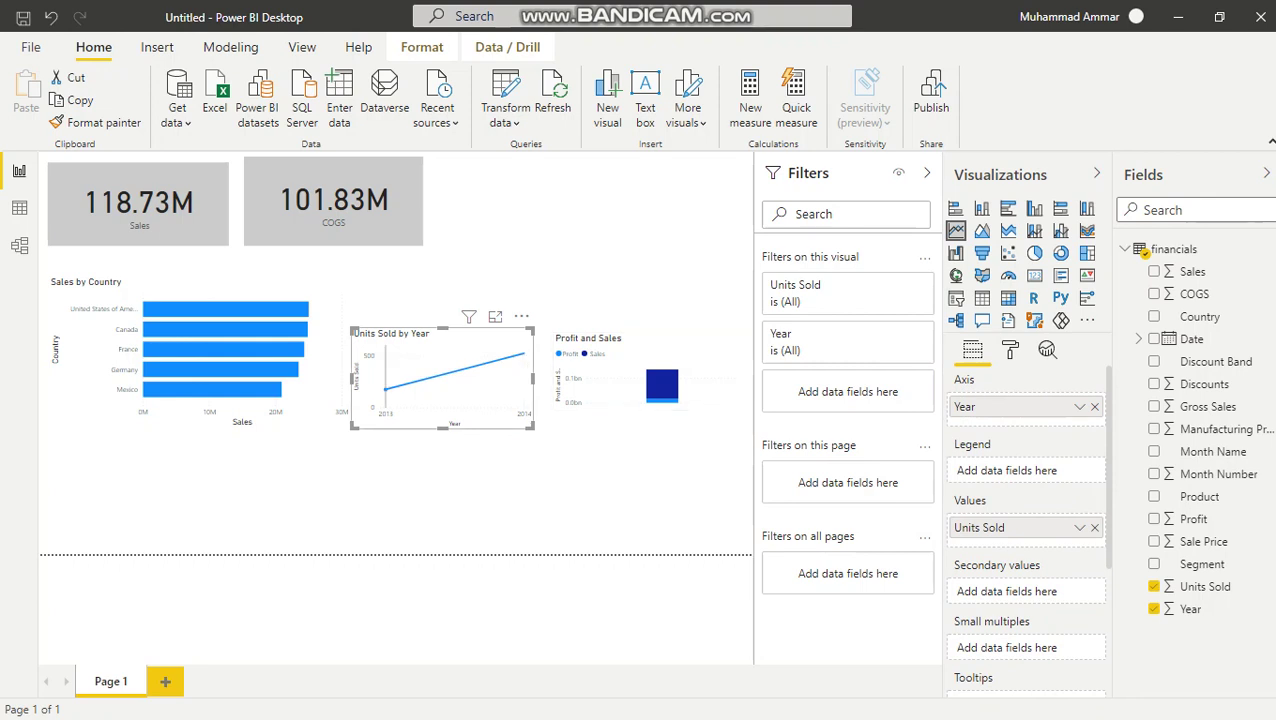
{"action": "left_click_drag", "start_coordinate": [452, 359], "coordinate": [442, 340]}
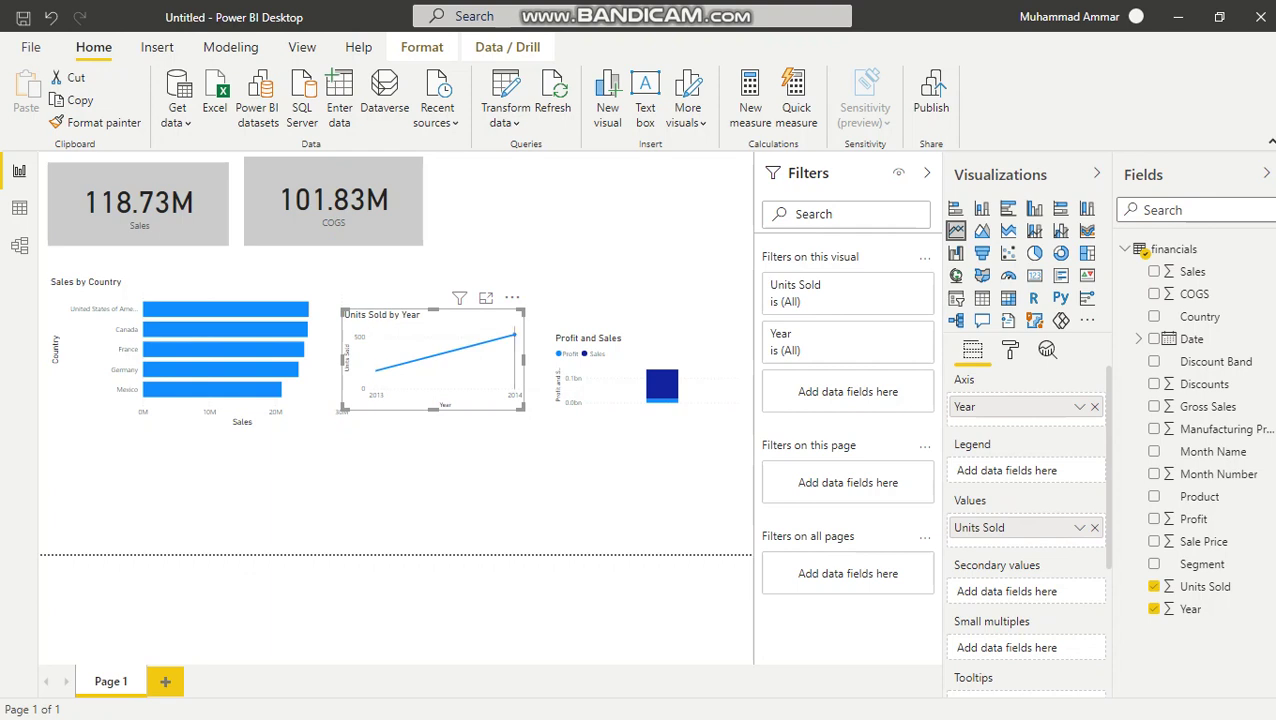
{"action": "mouse_move", "coordinate": [514, 337]}
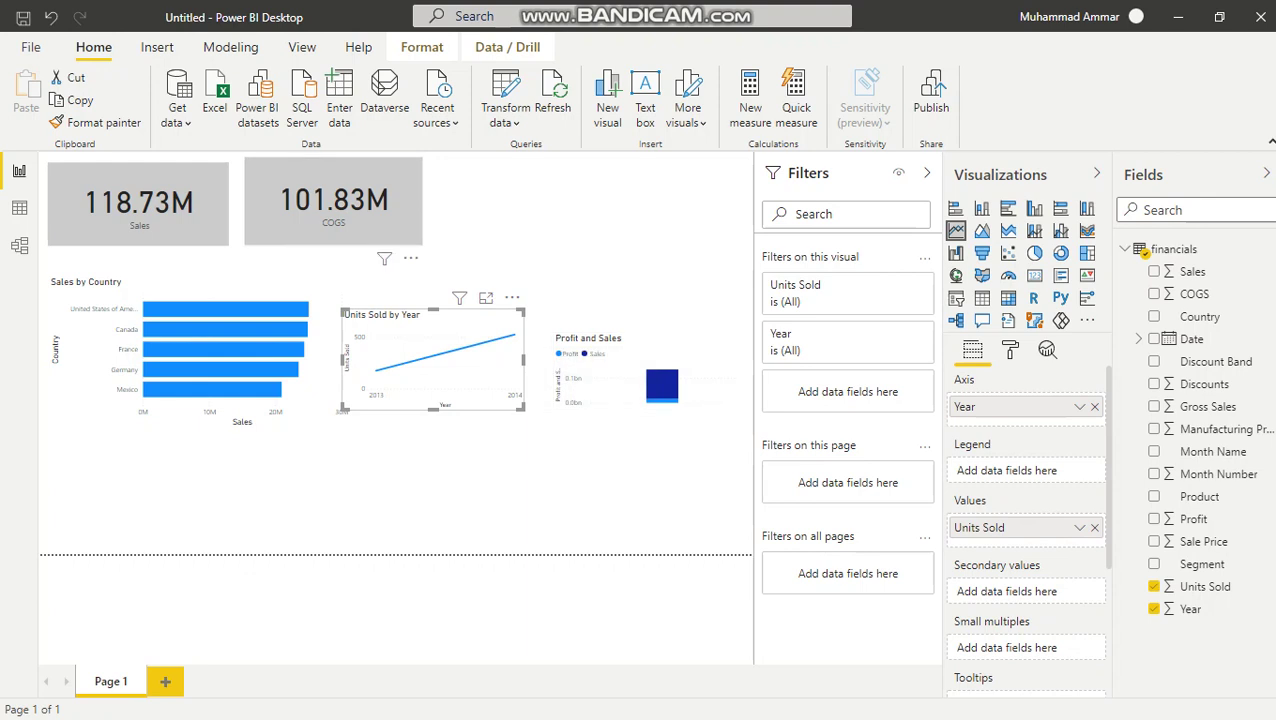
- Move the COGS card across the page to above the Profit and Sales chart and deselect it
{"action": "left_click_drag", "start_coordinate": [333, 205], "coordinate": [613, 218]}
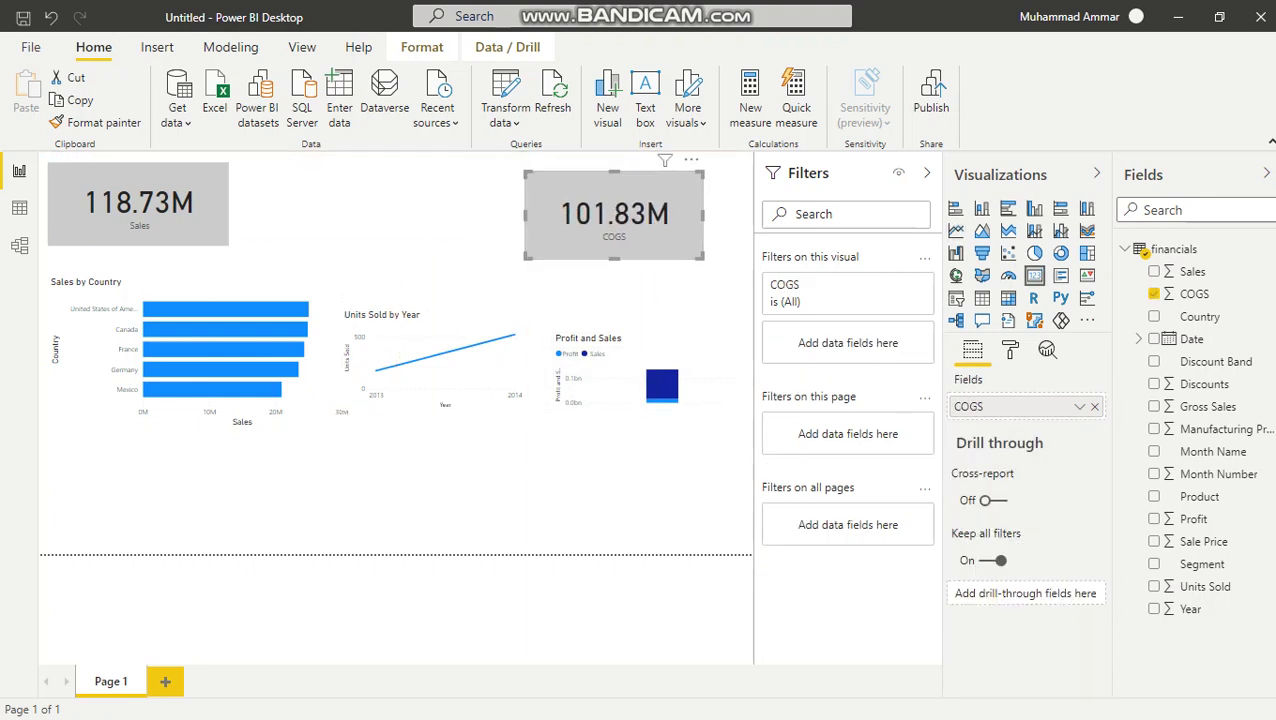
{"action": "left_click", "coordinate": [530, 268]}
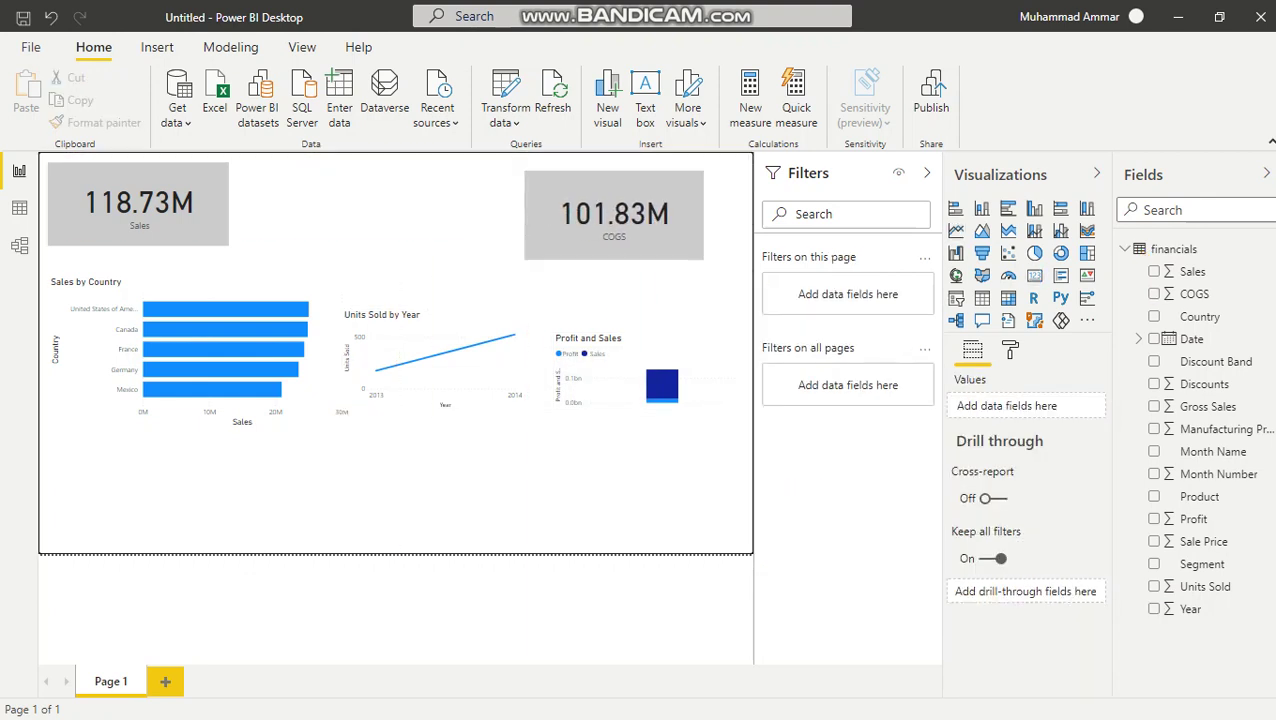
- Save the report as a Power BI file named Sample_BI in the Downloads folder
{"action": "left_click", "coordinate": [31, 47]}
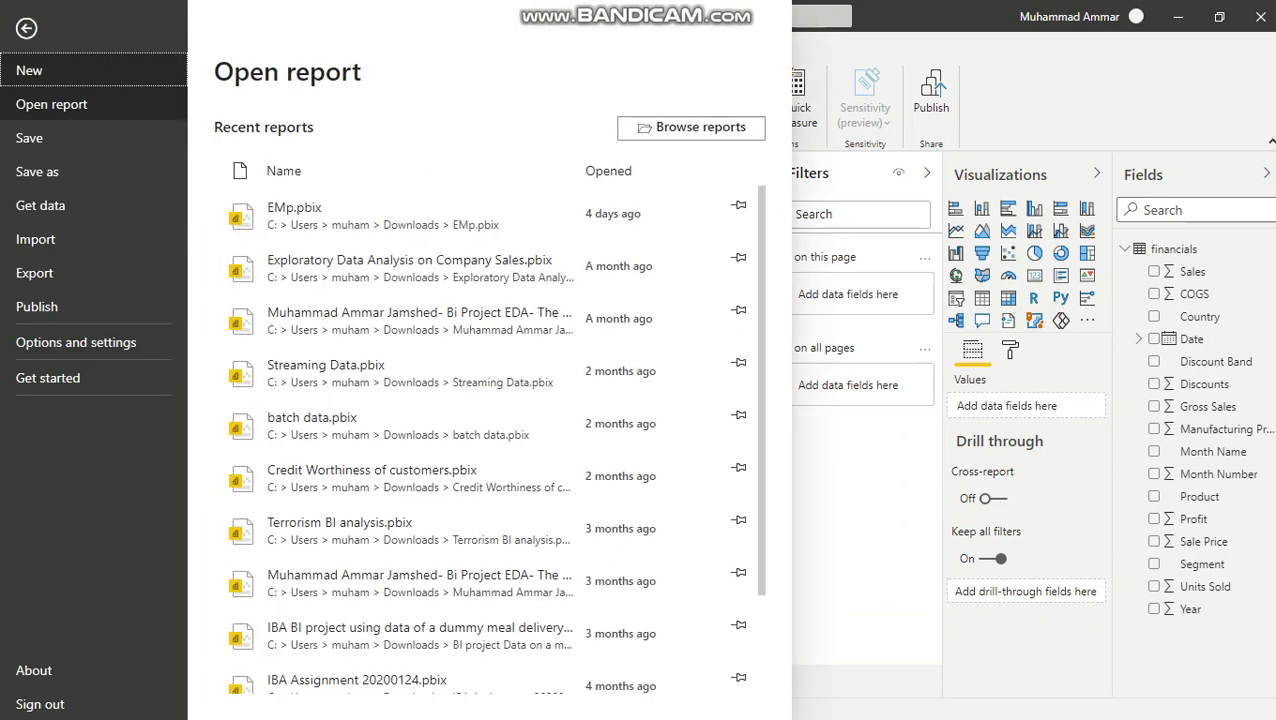
{"action": "key", "text": "Escape"}
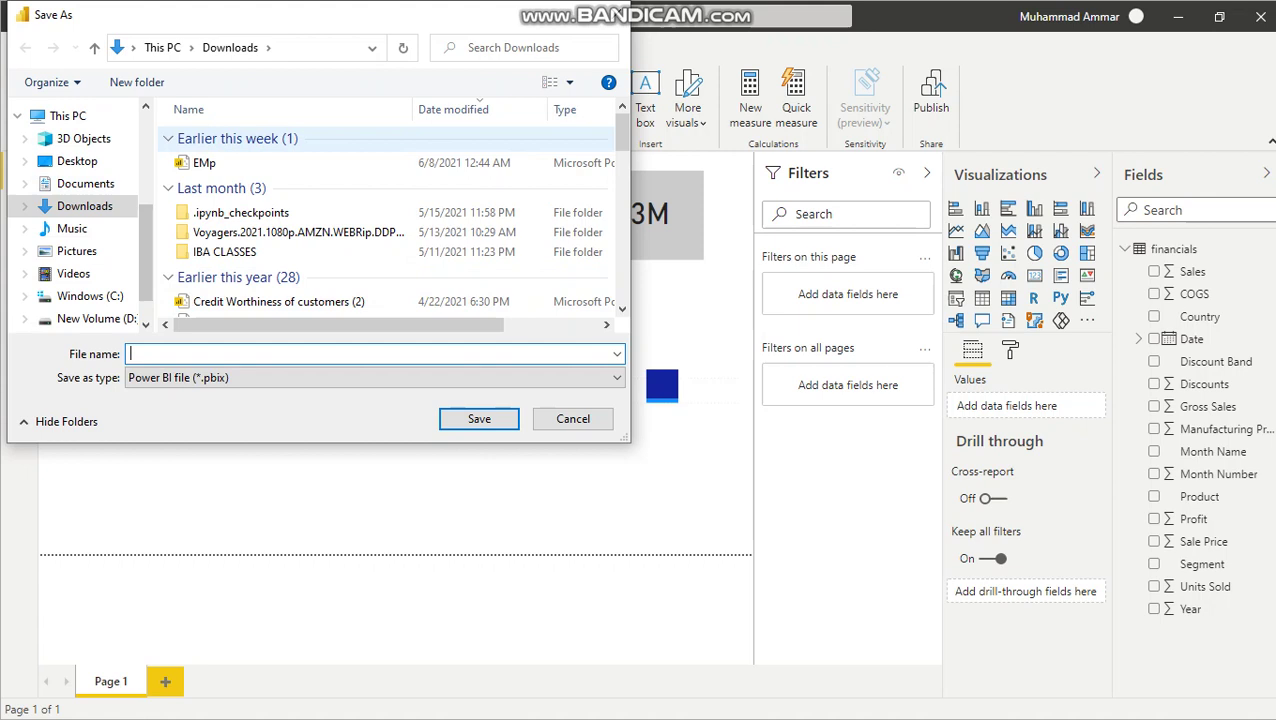
{"action": "left_click", "coordinate": [374, 377]}
{"action": "left_click", "coordinate": [374, 377]}
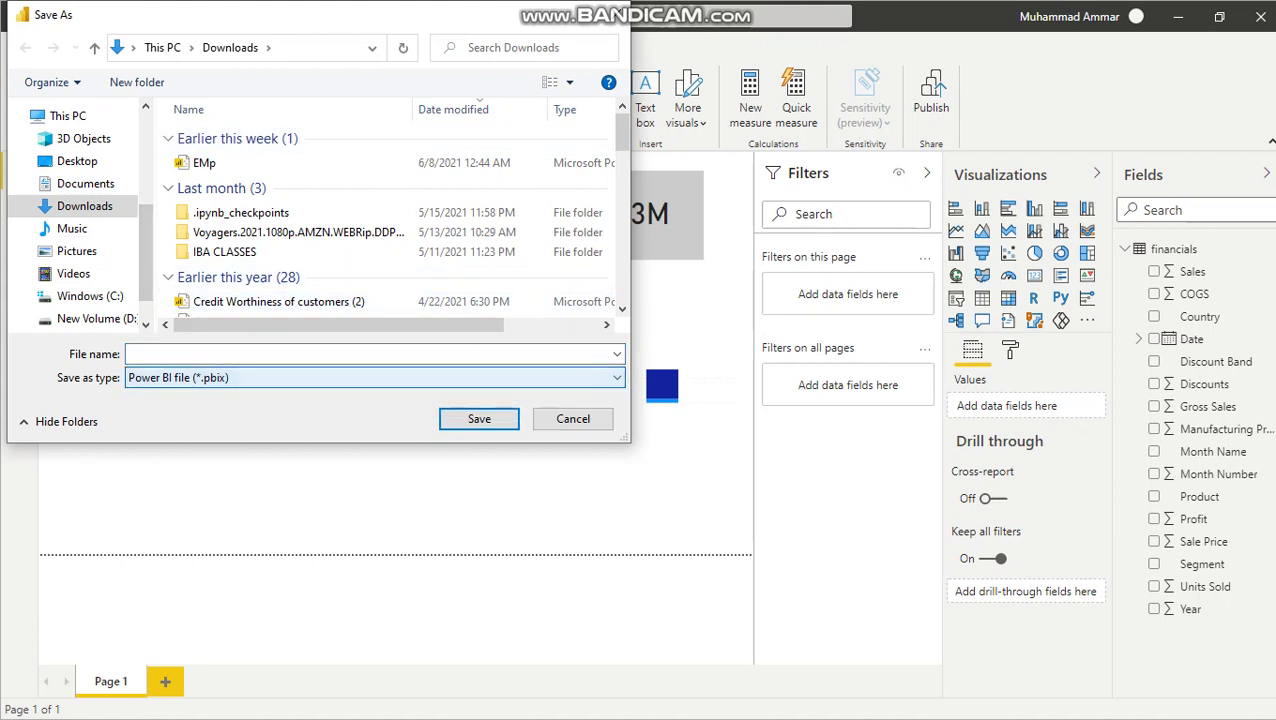
{"action": "left_click", "coordinate": [370, 354]}
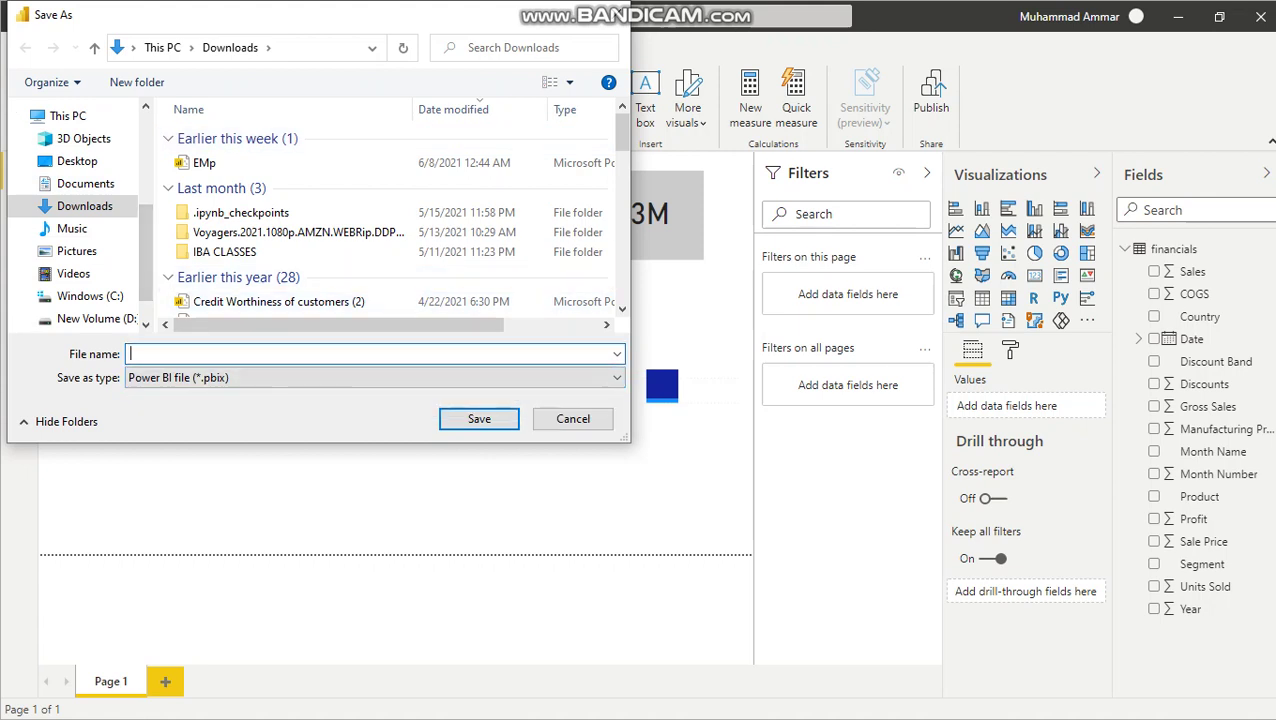
{"action": "type", "text": "Sample"}
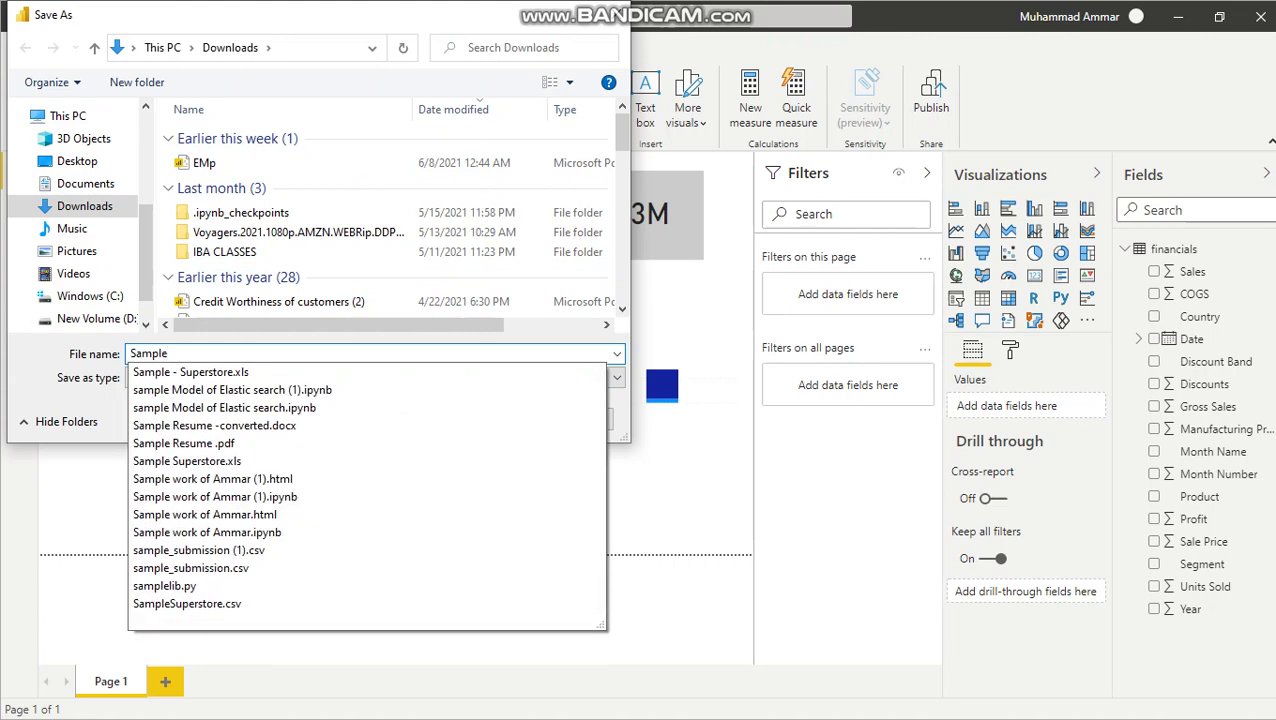
{"action": "key", "text": "shift+F10"}
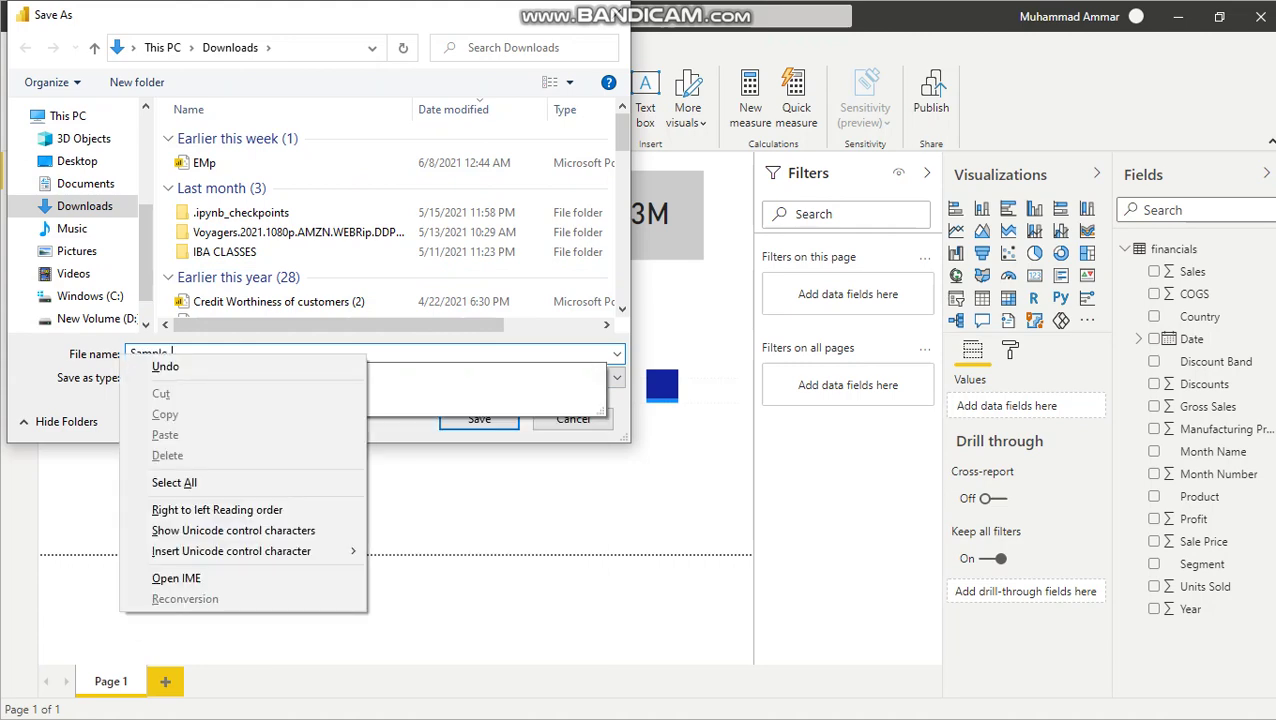
{"action": "key", "text": "i"}
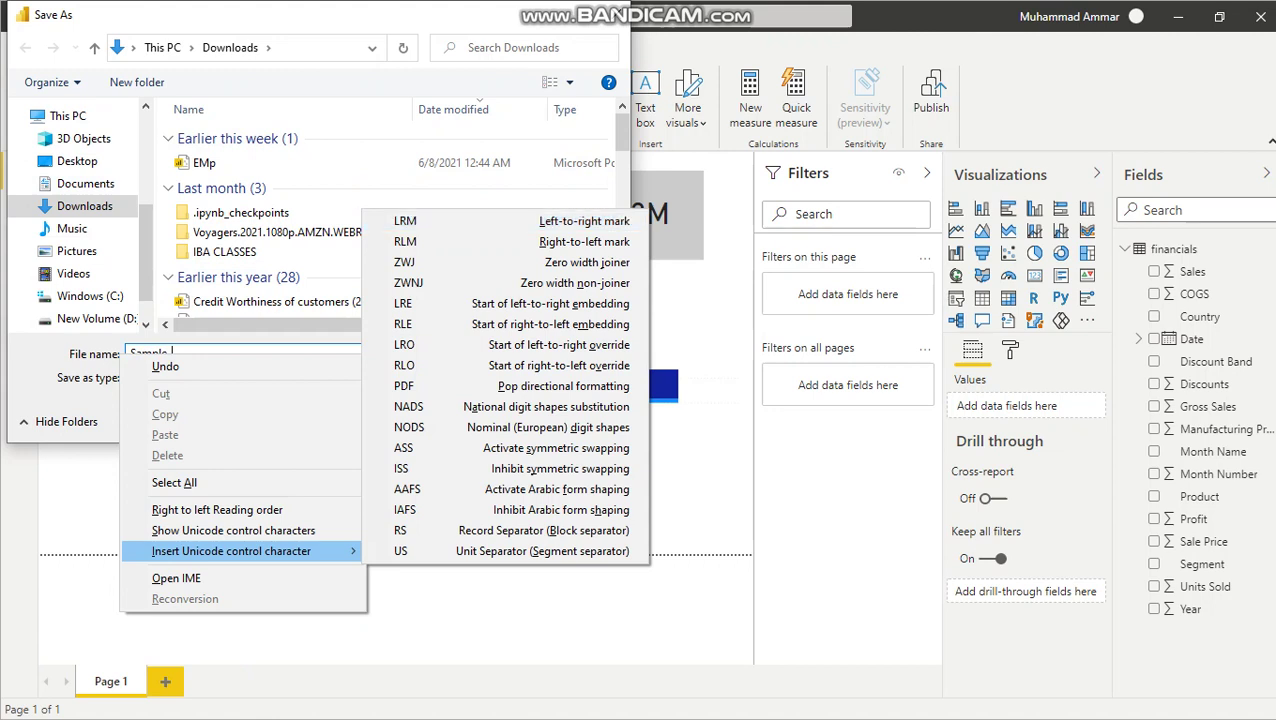
{"action": "key", "text": "Escape"}
{"action": "key", "text": "Escape"}
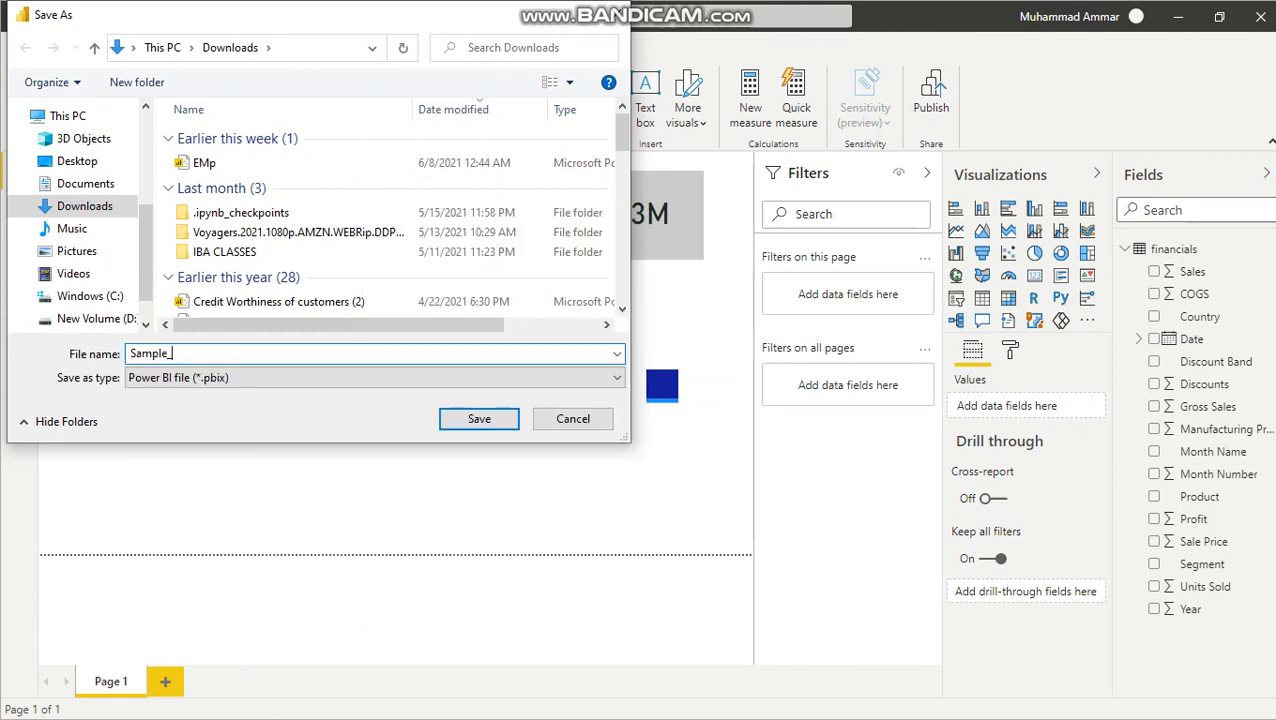
{"action": "type", "text": "BI"}
{"action": "key", "text": "Return"}
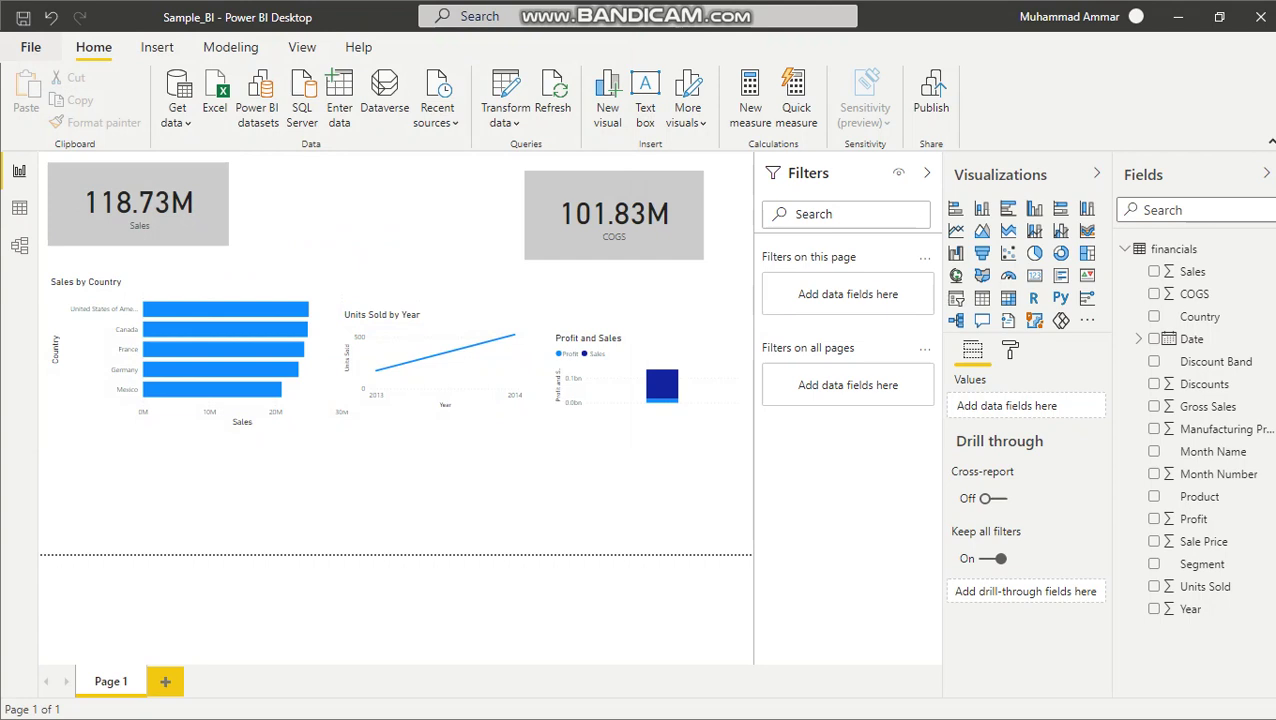
- Rename the report page as Sample
{"action": "right_click", "coordinate": [109, 680]}
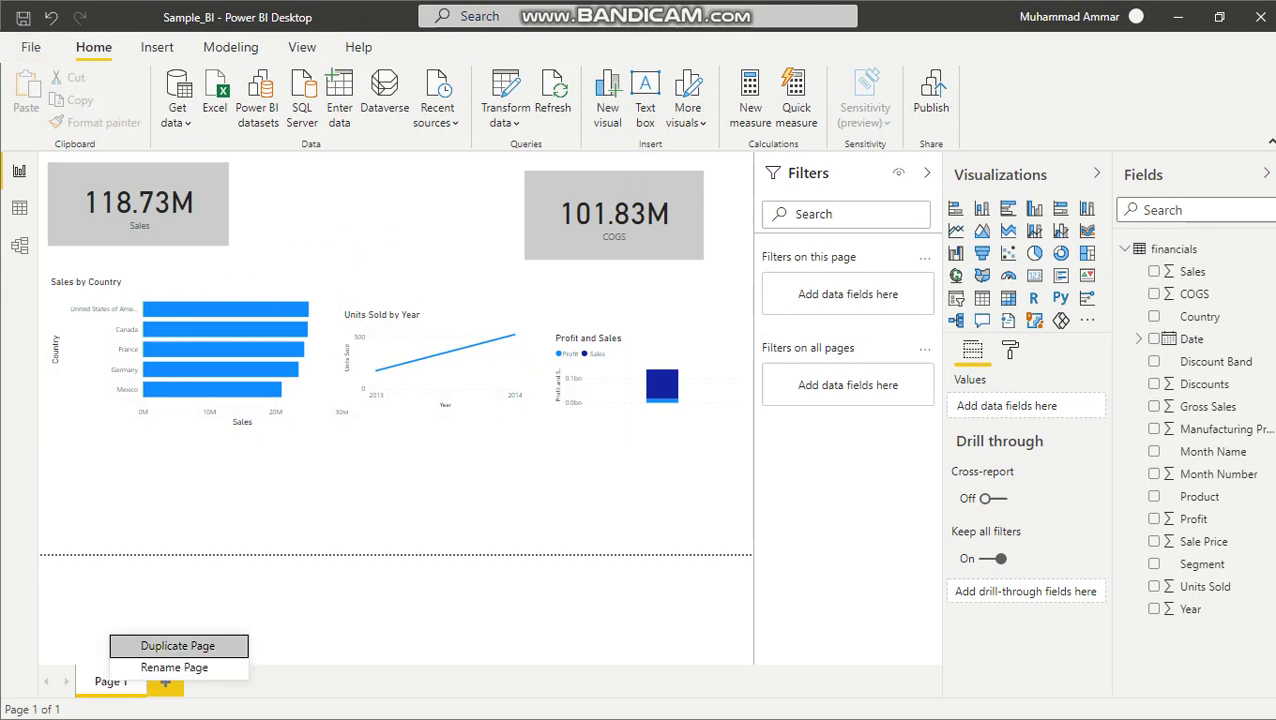
{"action": "left_click", "coordinate": [178, 667]}
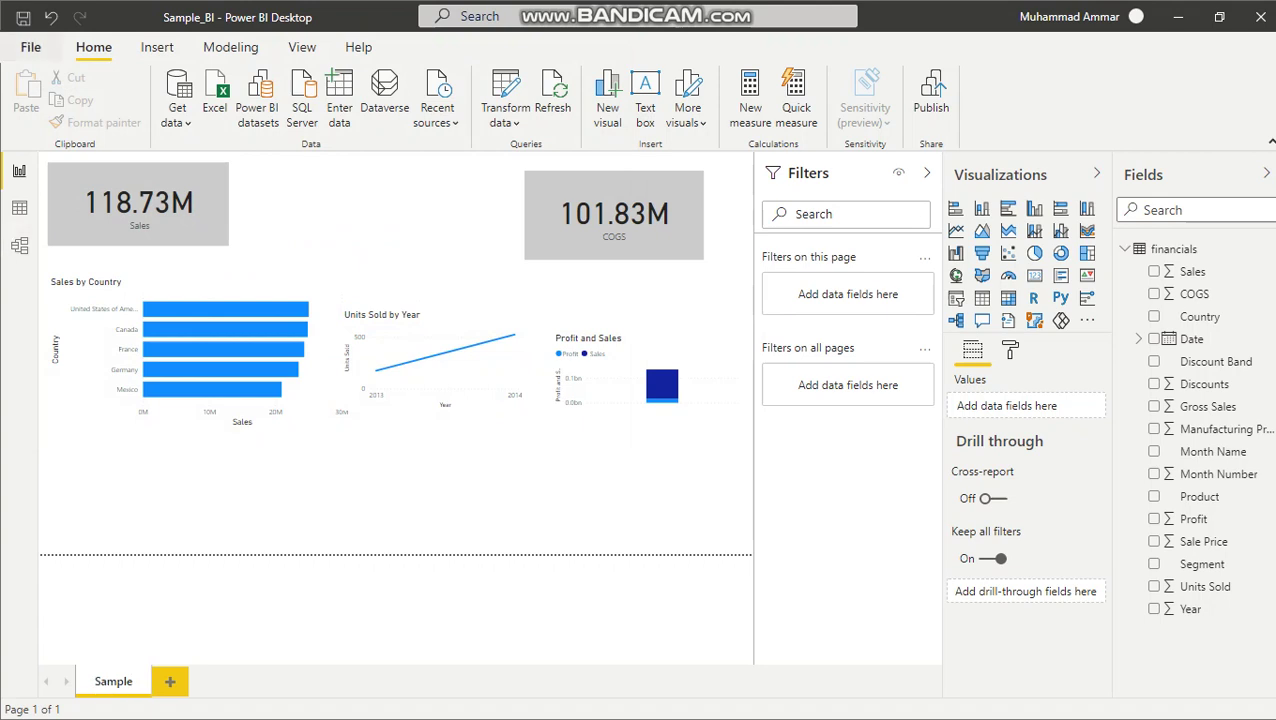
- Export the report to PDF
{"action": "left_click", "coordinate": [30, 47]}
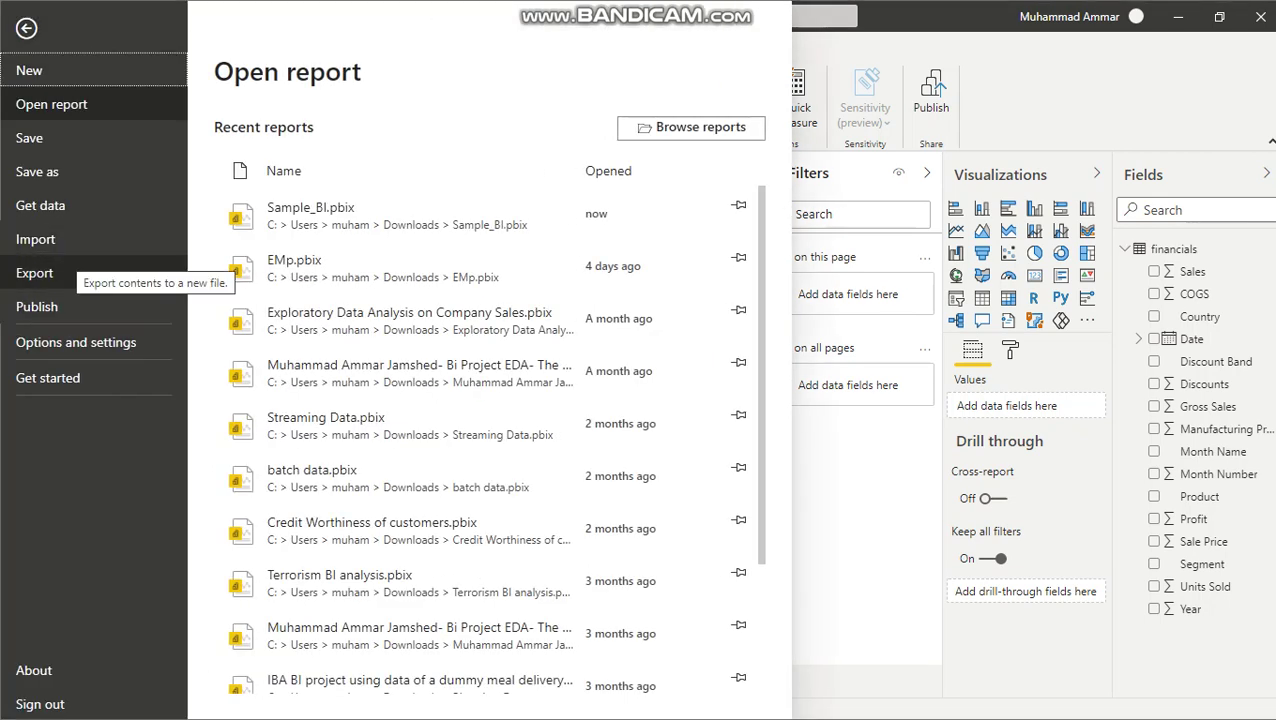
{"action": "left_click", "coordinate": [34, 273]}
{"action": "left_click", "coordinate": [312, 180]}
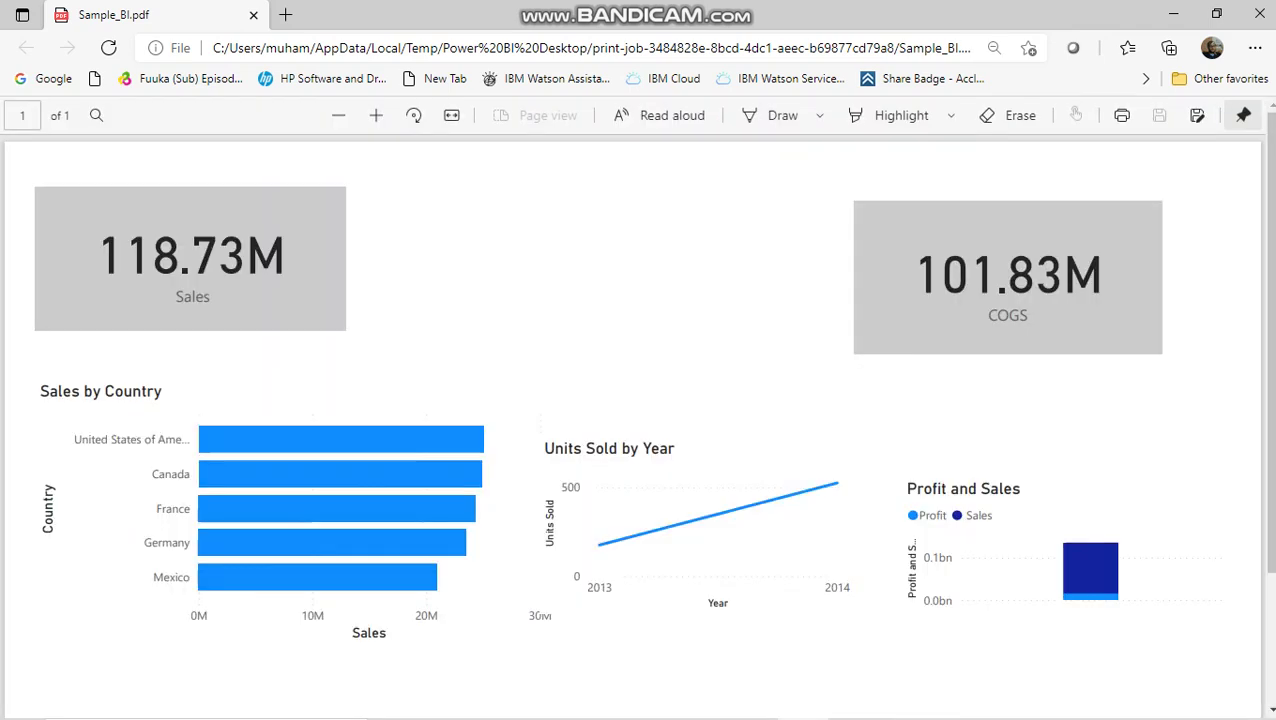
- Check the exported PDF in the browser and save it through Save as PDF as Sample_BI in Downloads
{"action": "scroll", "coordinate": [638, 420], "scroll_direction": "down", "scroll_amount": 2}
{"action": "scroll", "coordinate": [638, 420], "scroll_direction": "up", "scroll_amount": 2}
{"action": "left_click", "coordinate": [1121, 115]}
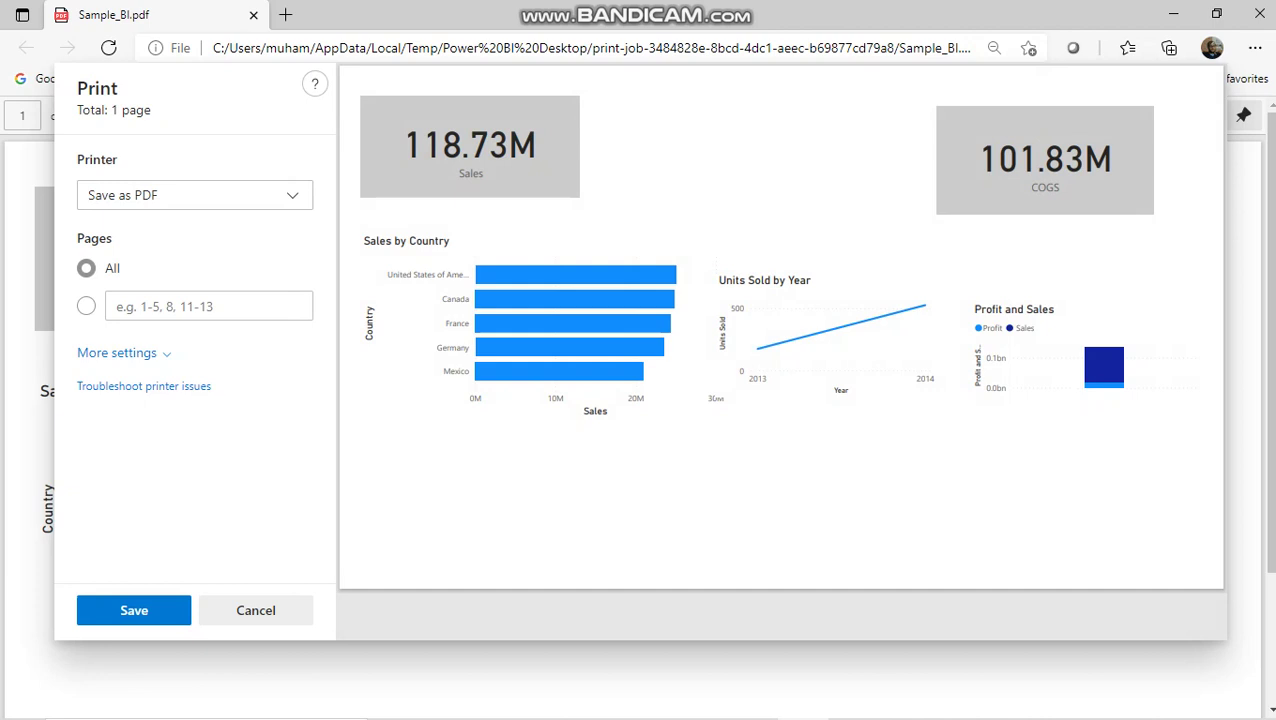
{"action": "left_click", "coordinate": [160, 610]}
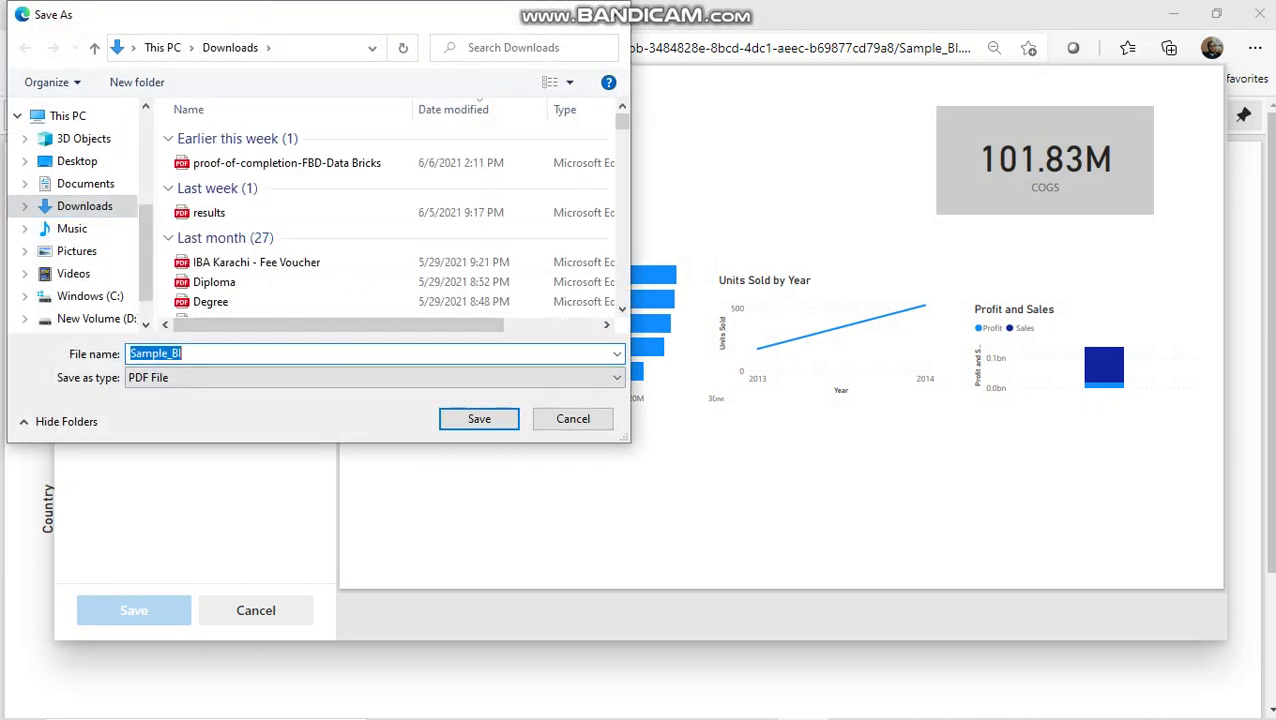
{"action": "left_click", "coordinate": [479, 418]}
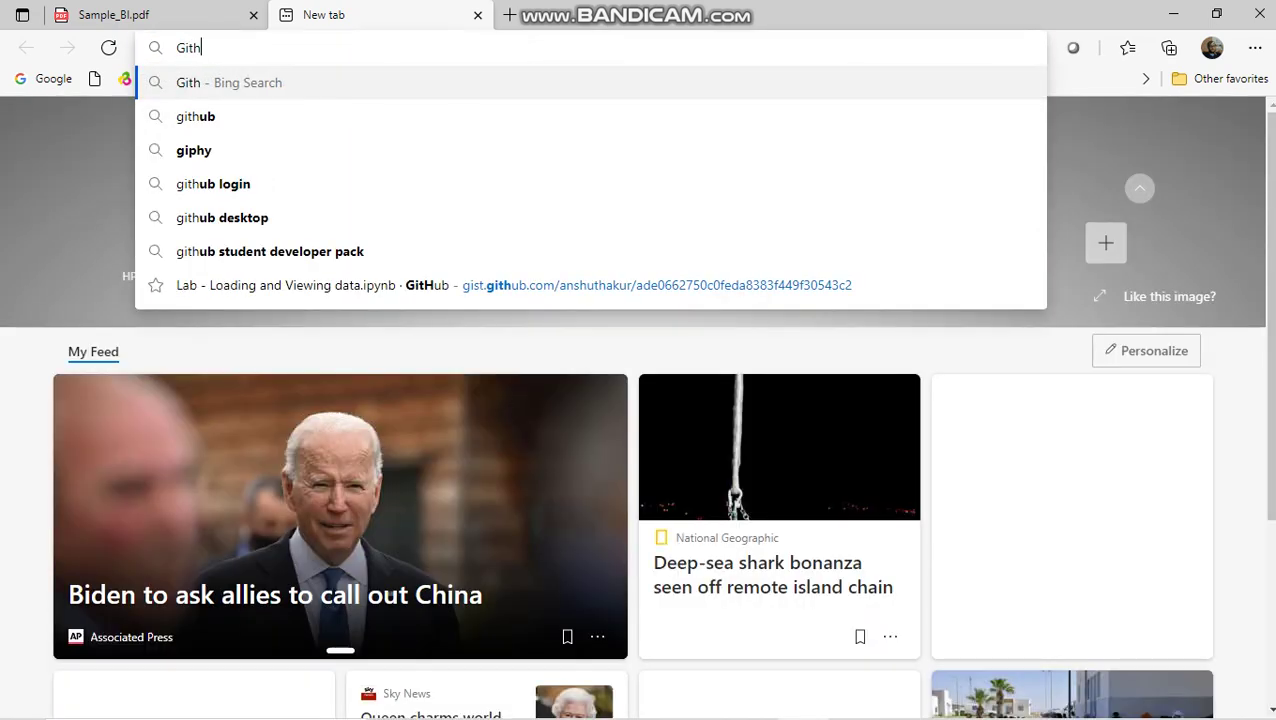
- Search the web for github login in a new browser tab
{"action": "type", "text": "ub"}
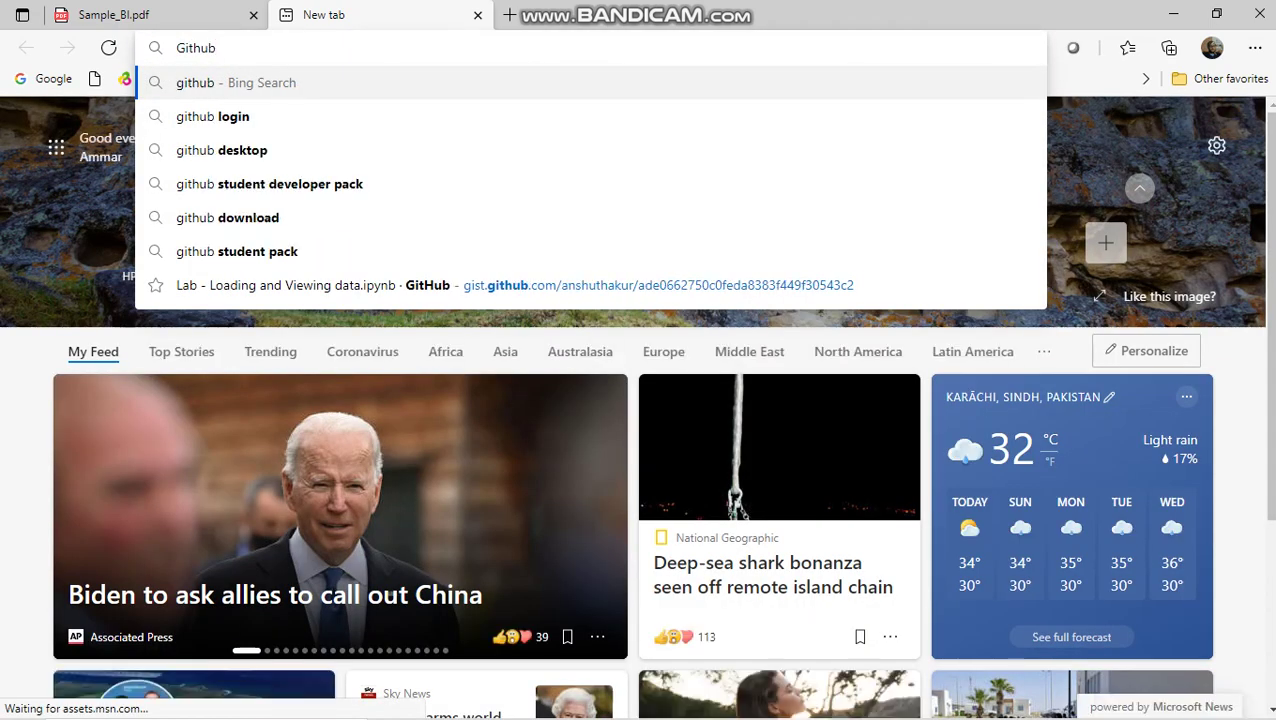
{"action": "key", "text": "Down"}
{"action": "key", "text": "Return"}
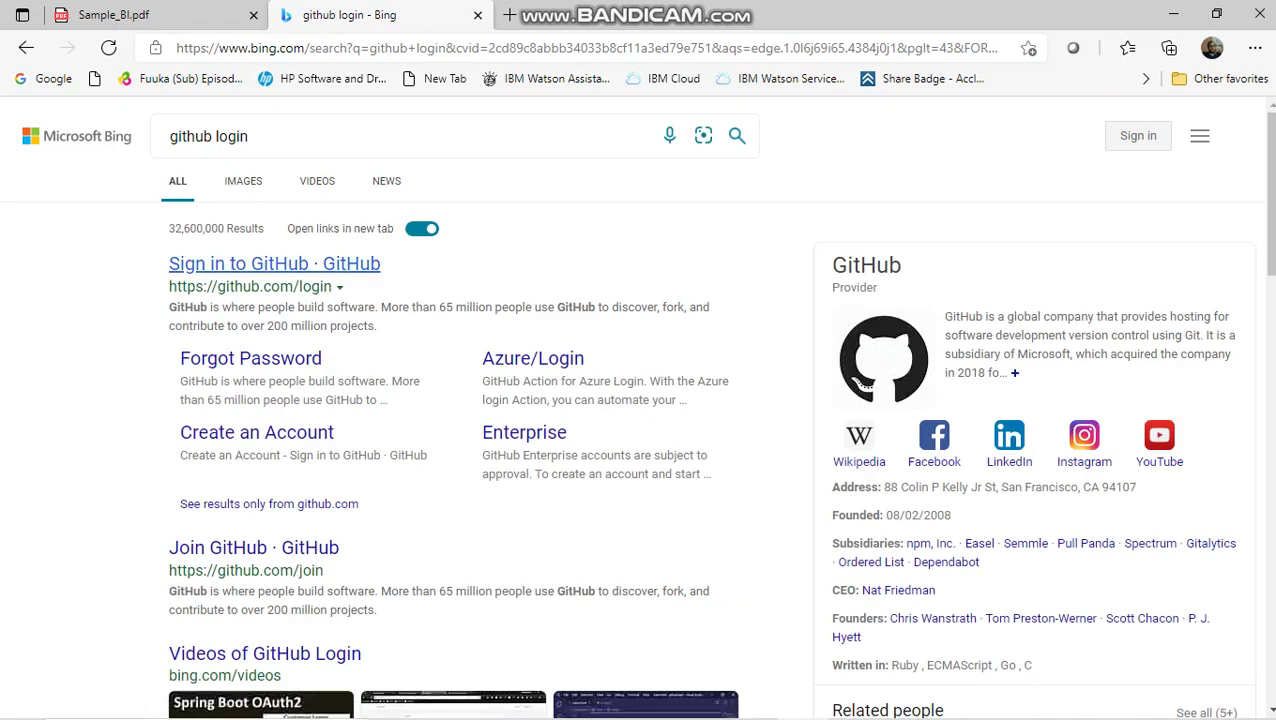
- Open the GitHub sign-in page, sign in with the account's username and password, and dismiss the password protection prompt
{"action": "left_click", "coordinate": [274, 263]}
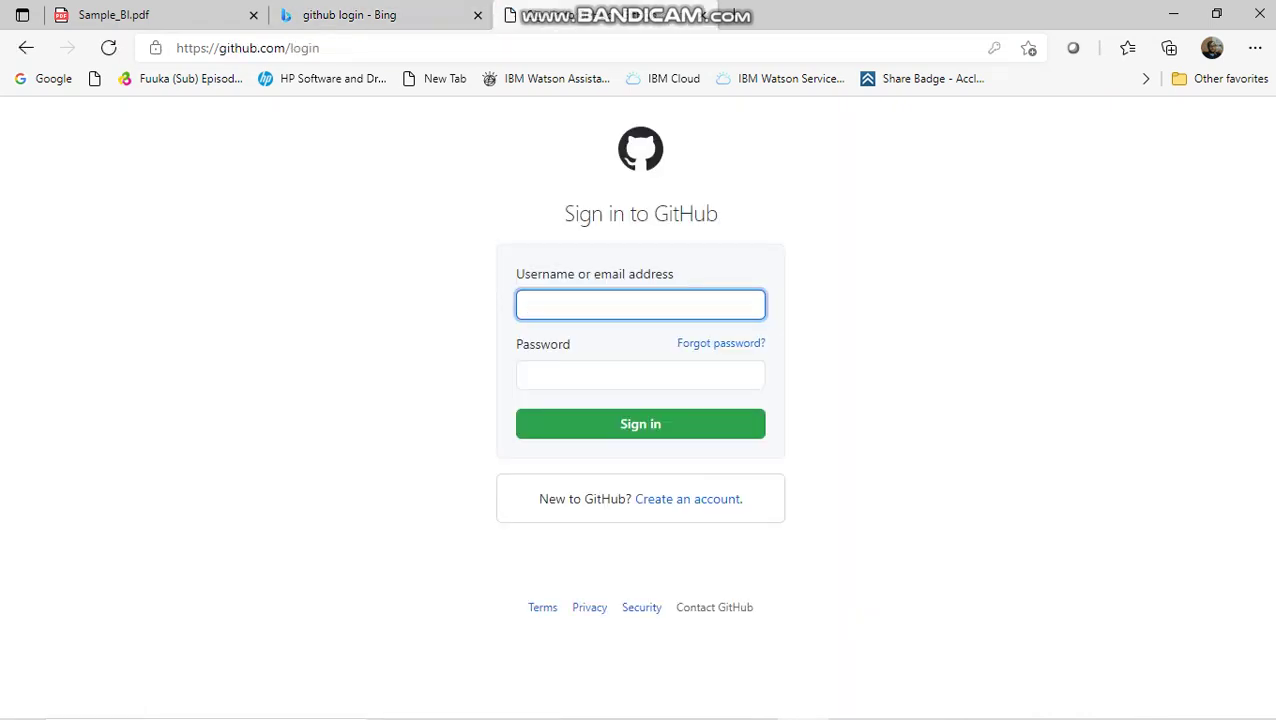
{"action": "key", "text": "Return"}
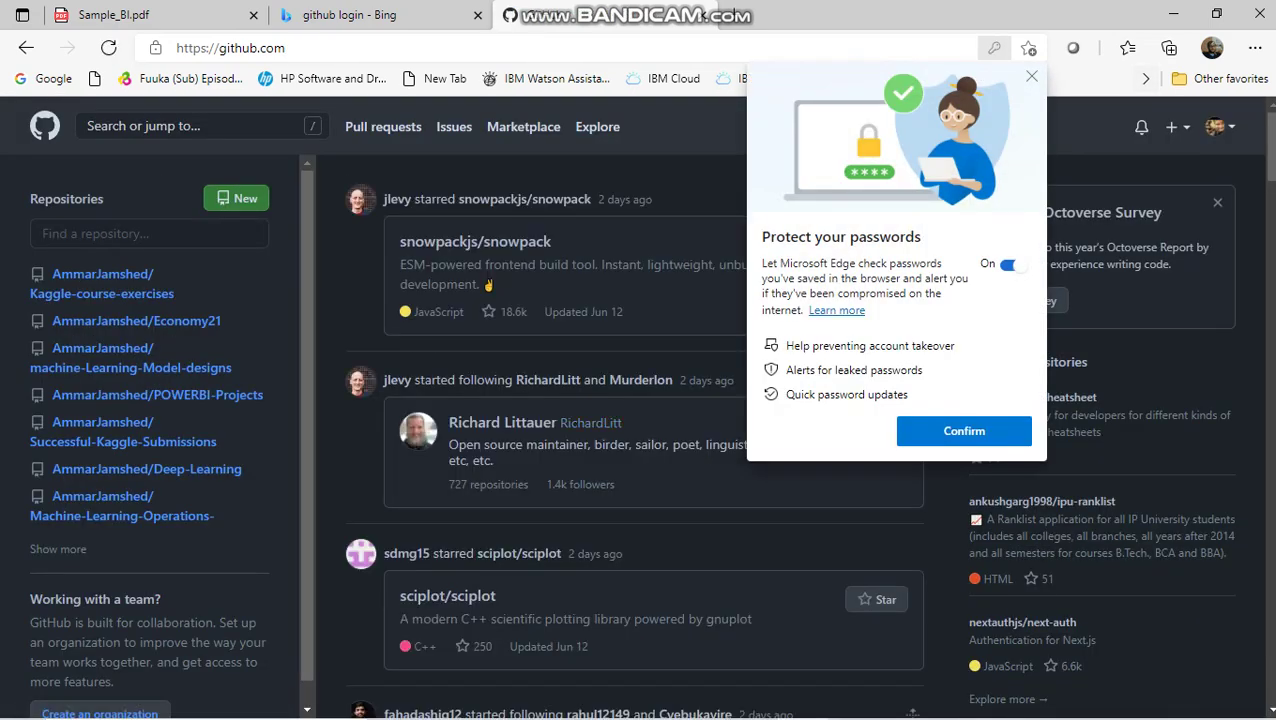
{"action": "left_click", "coordinate": [1031, 76]}
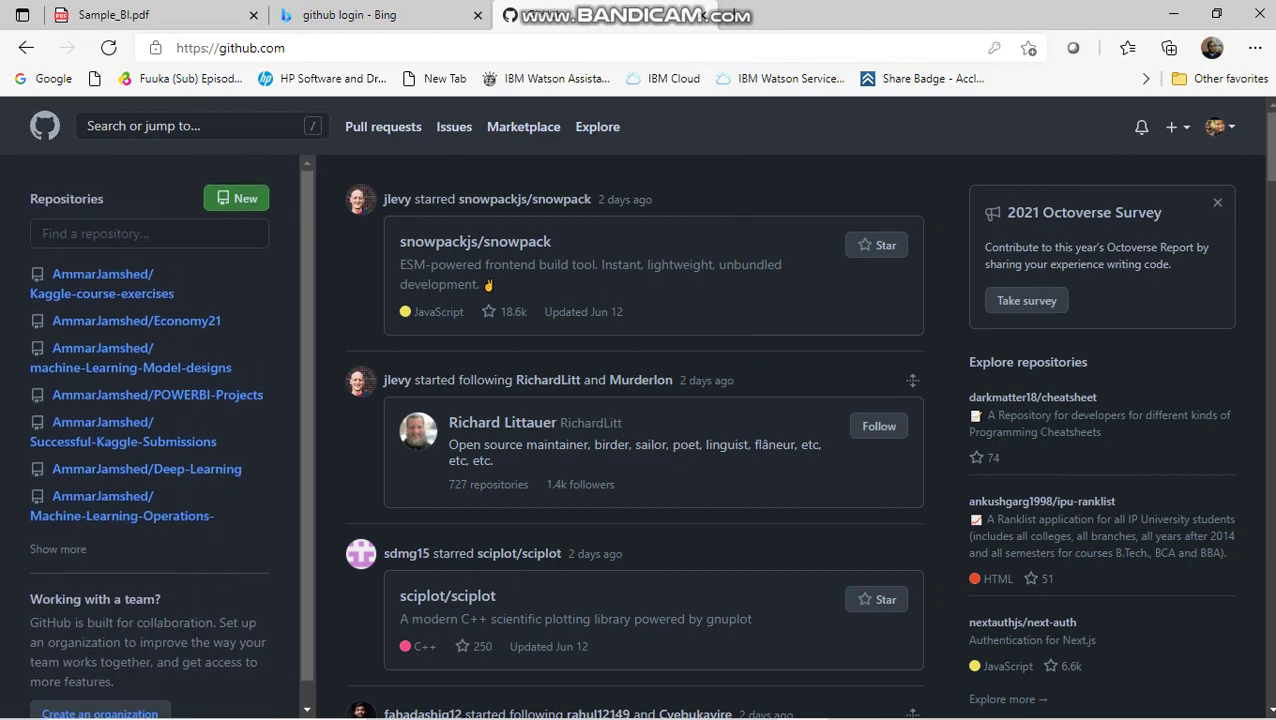
- Reload the GitHub home page and open the signed-in account's list of repositories
{"action": "key", "text": "F5"}
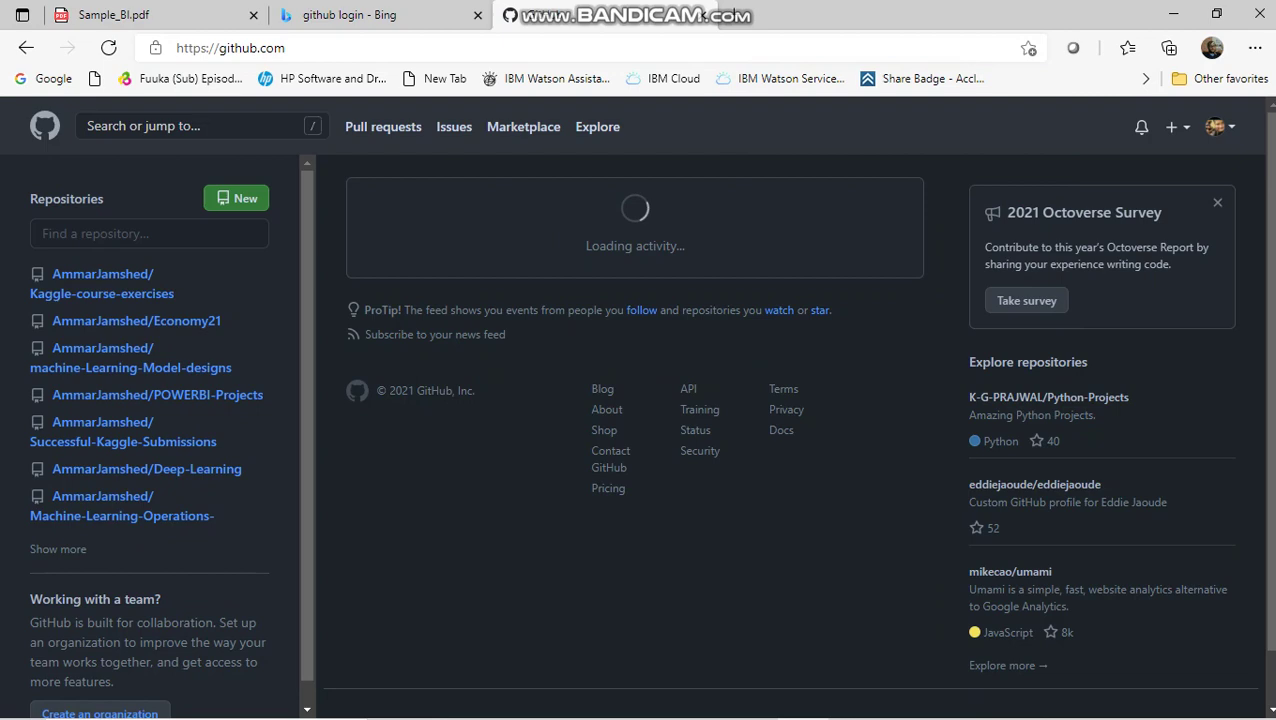
{"action": "left_click", "coordinate": [1219, 126]}
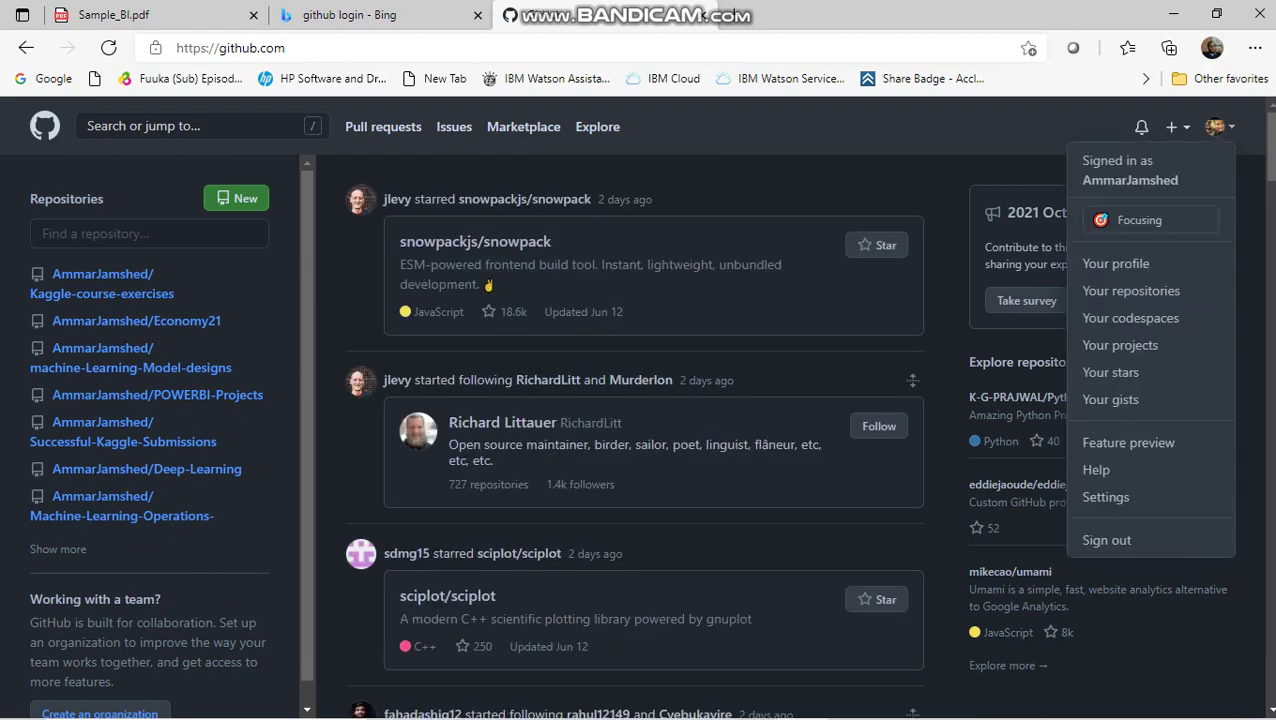
{"action": "left_click", "coordinate": [1131, 290]}
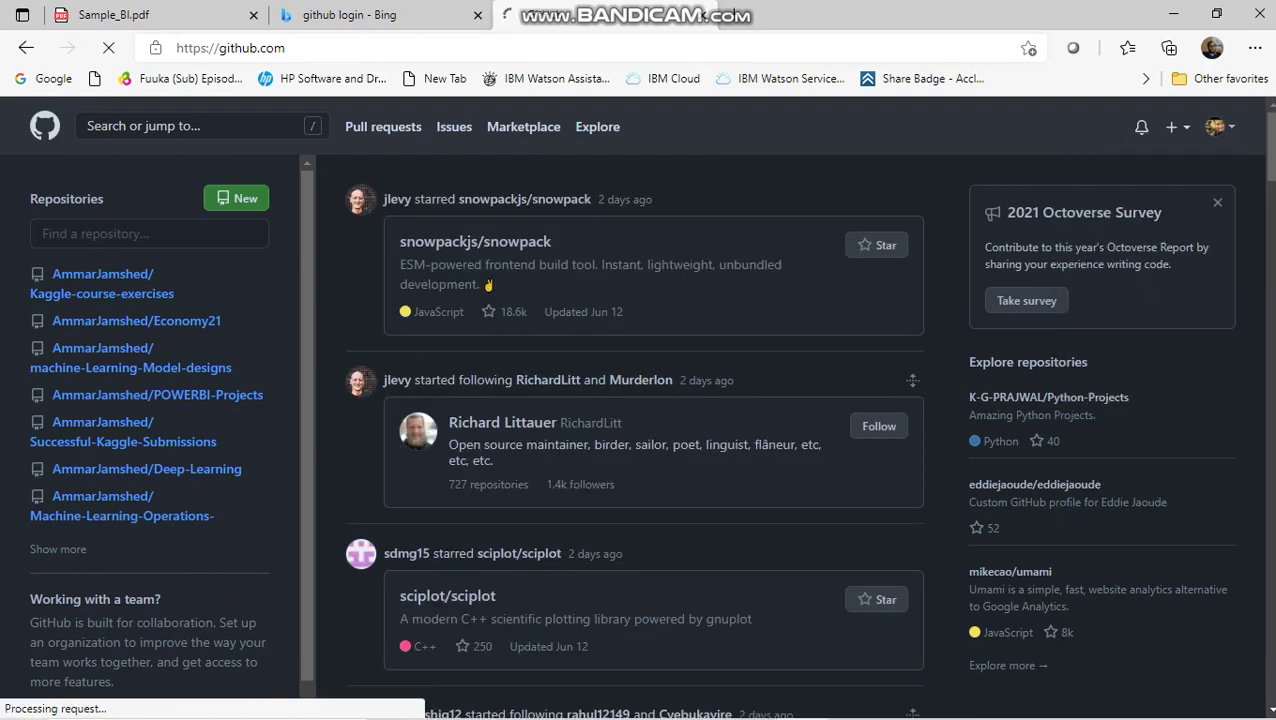
- Look through the account's GitHub repositories, including the one for Power BI projects
{"action": "scroll", "coordinate": [640, 400], "scroll_direction": "down", "scroll_amount": 3}
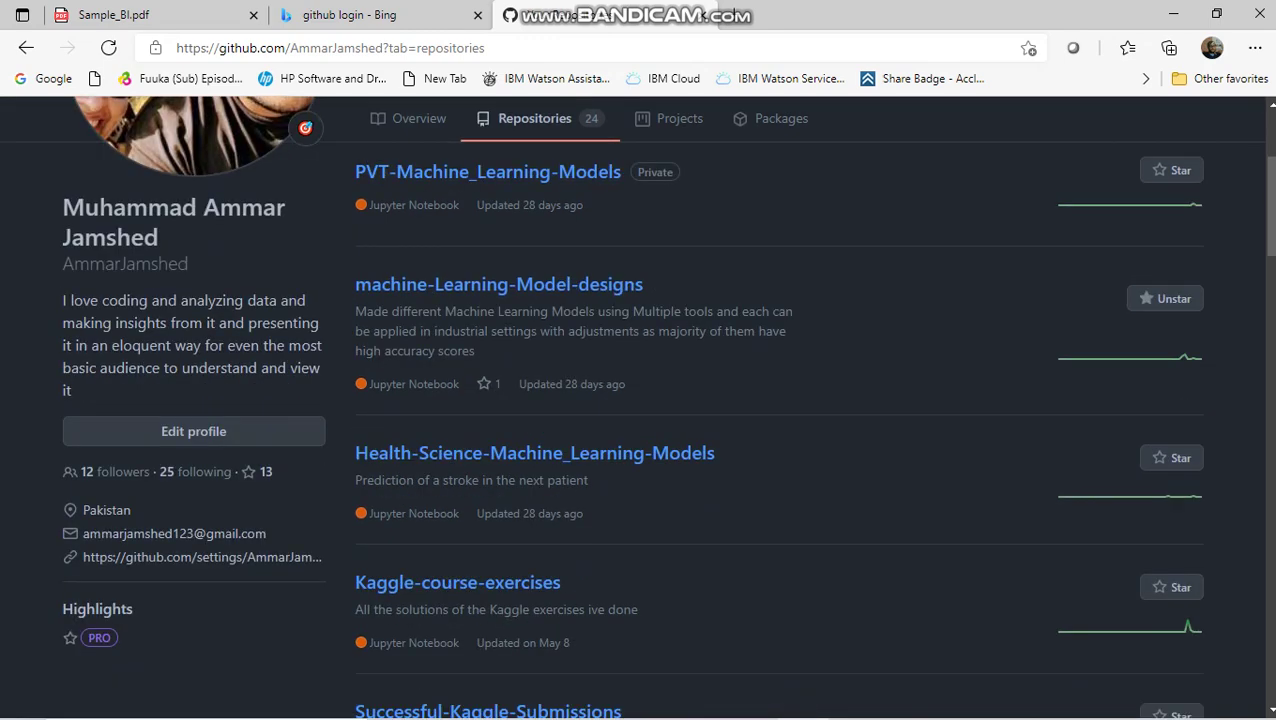
{"action": "scroll", "coordinate": [470, 310], "scroll_direction": "up", "scroll_amount": 3}
{"action": "scroll", "coordinate": [490, 290], "scroll_direction": "down", "scroll_amount": 8}
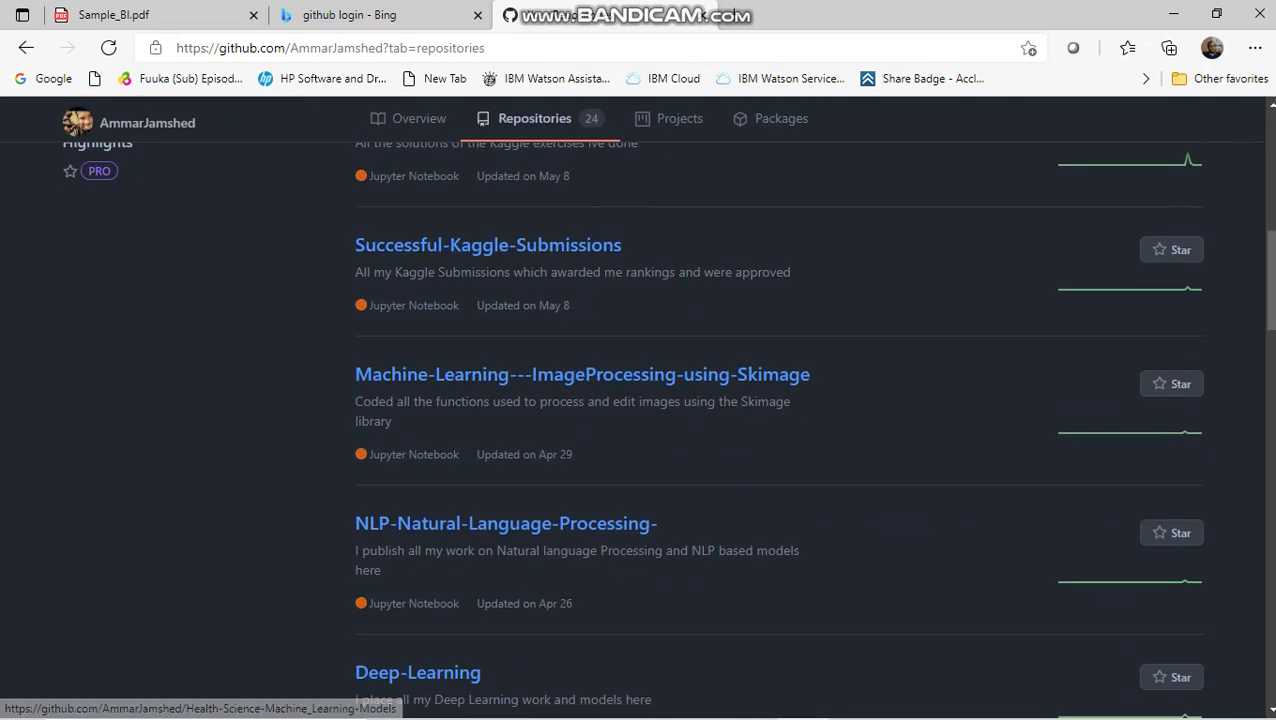
{"action": "scroll", "coordinate": [640, 400], "scroll_direction": "down", "scroll_amount": 5}
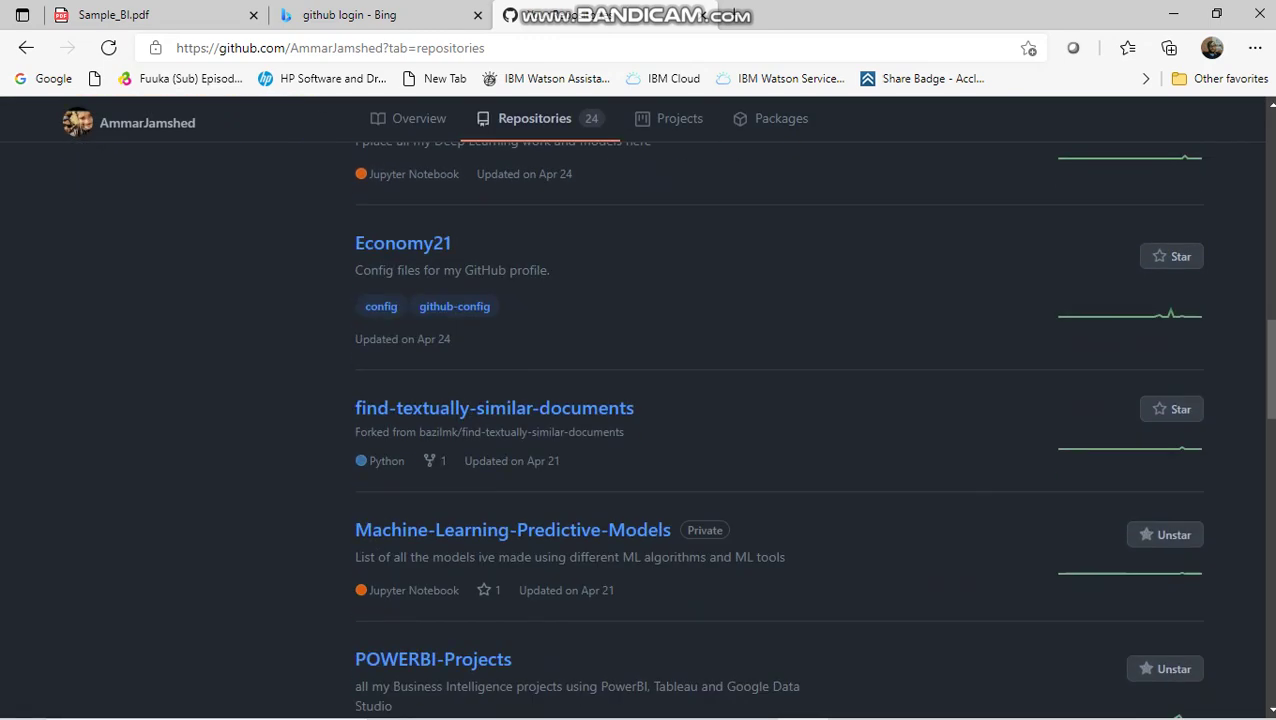
{"action": "scroll", "coordinate": [430, 305], "scroll_direction": "down", "scroll_amount": 3}
{"action": "scroll", "coordinate": [430, 305], "scroll_direction": "down", "scroll_amount": 3}
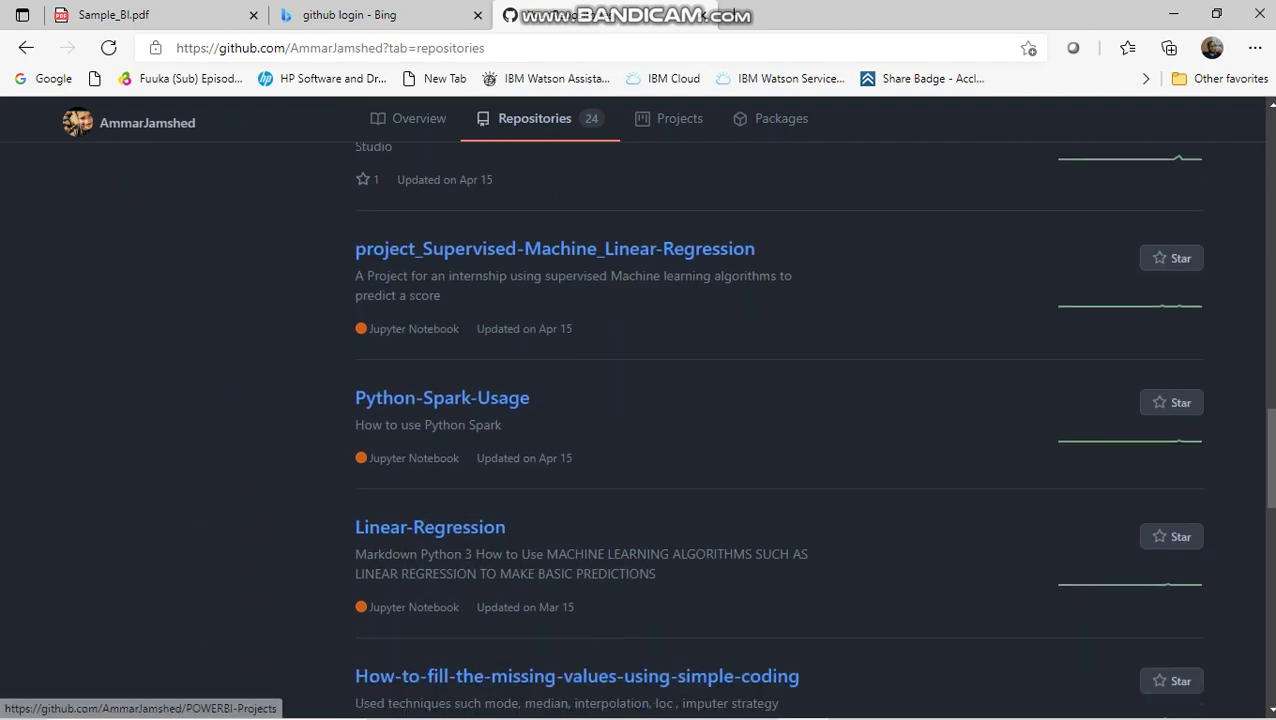
{"action": "scroll", "coordinate": [640, 430], "scroll_direction": "up", "scroll_amount": 11}
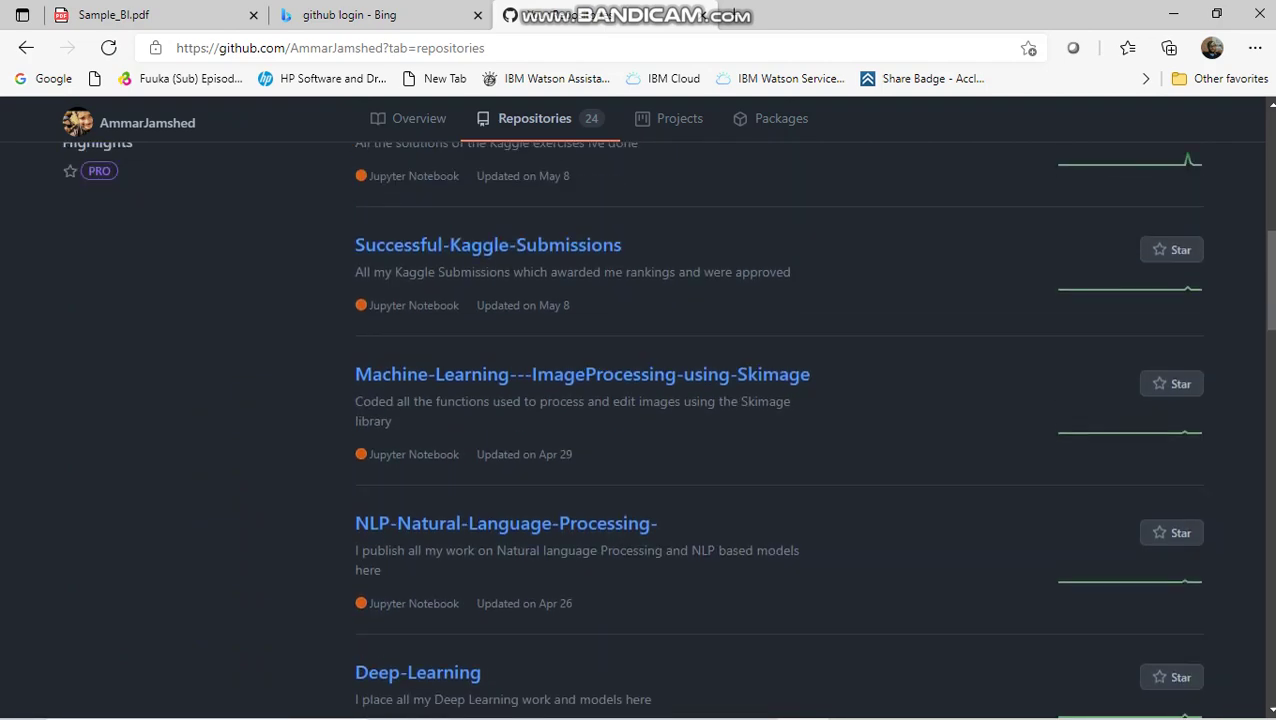
{"action": "scroll", "coordinate": [500, 390], "scroll_direction": "up", "scroll_amount": 5}
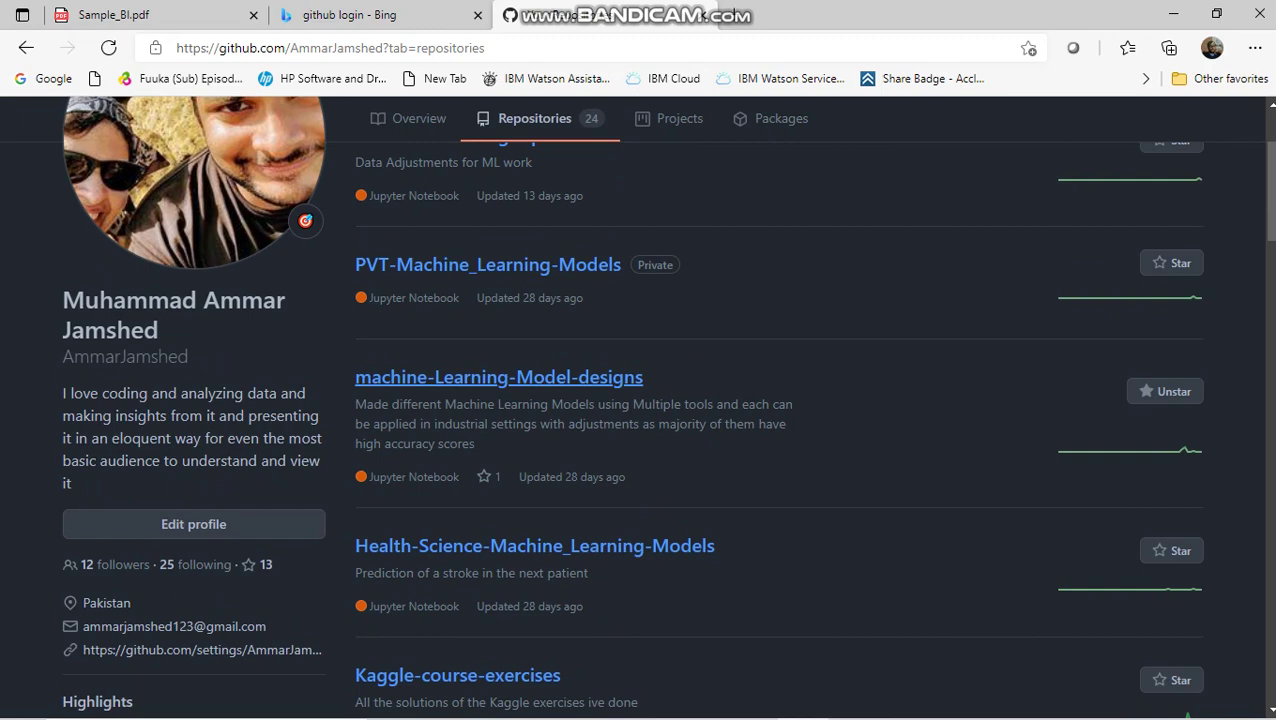
- Open the POWERBI-Projects repository from the repository list and go to its file upload page
{"action": "scroll", "coordinate": [500, 450], "scroll_direction": "up", "scroll_amount": 2}
{"action": "scroll", "coordinate": [500, 450], "scroll_direction": "down", "scroll_amount": 12}
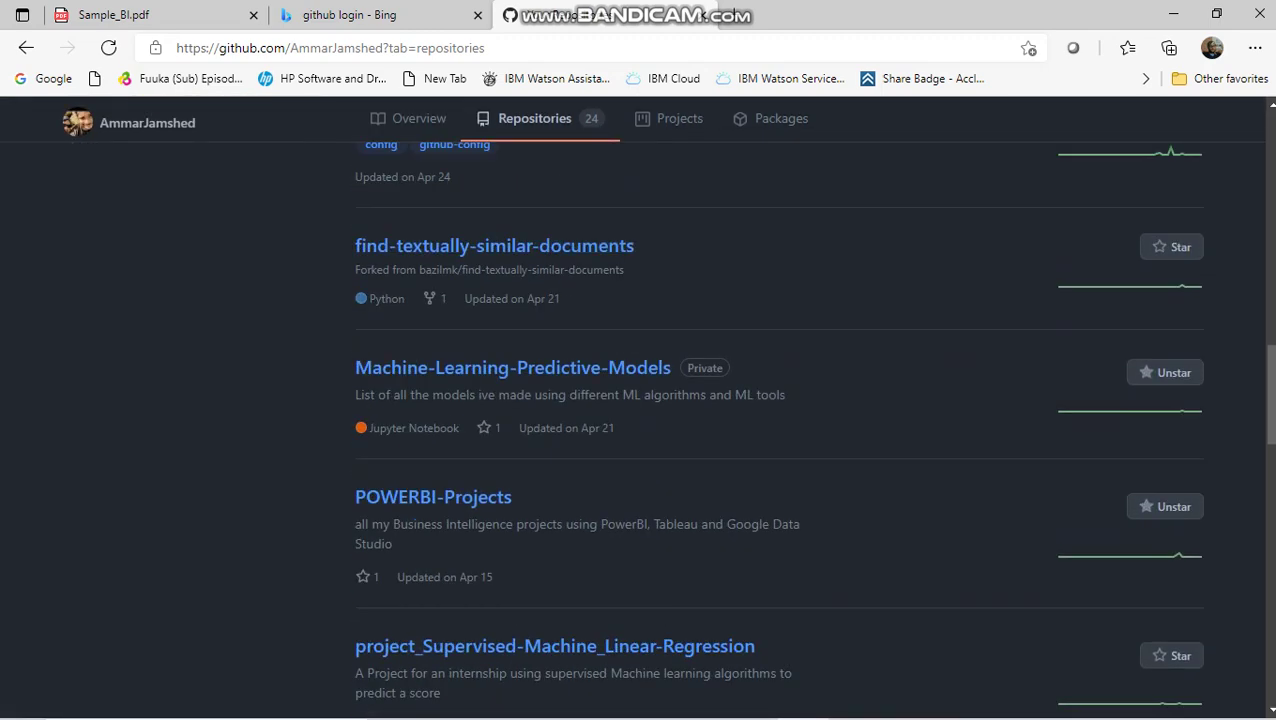
{"action": "scroll", "coordinate": [433, 286], "scroll_direction": "down", "scroll_amount": 2}
{"action": "left_click", "coordinate": [433, 286]}
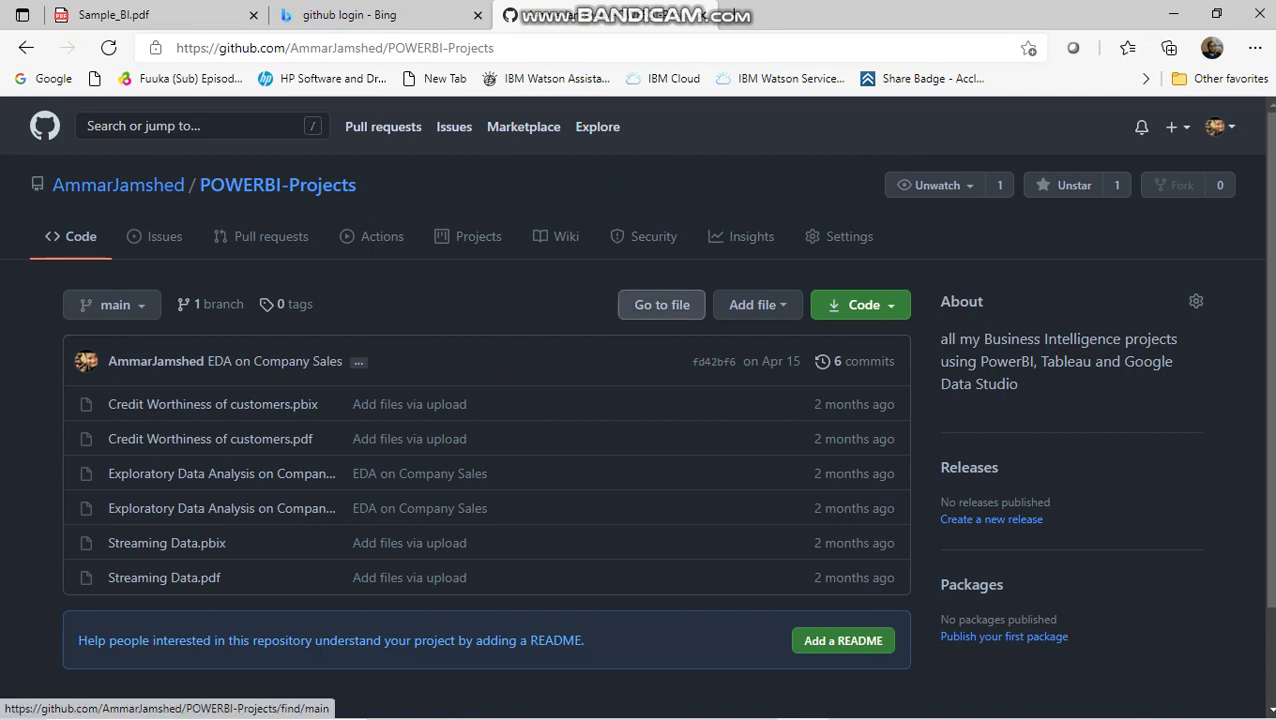
{"action": "left_click", "coordinate": [757, 304]}
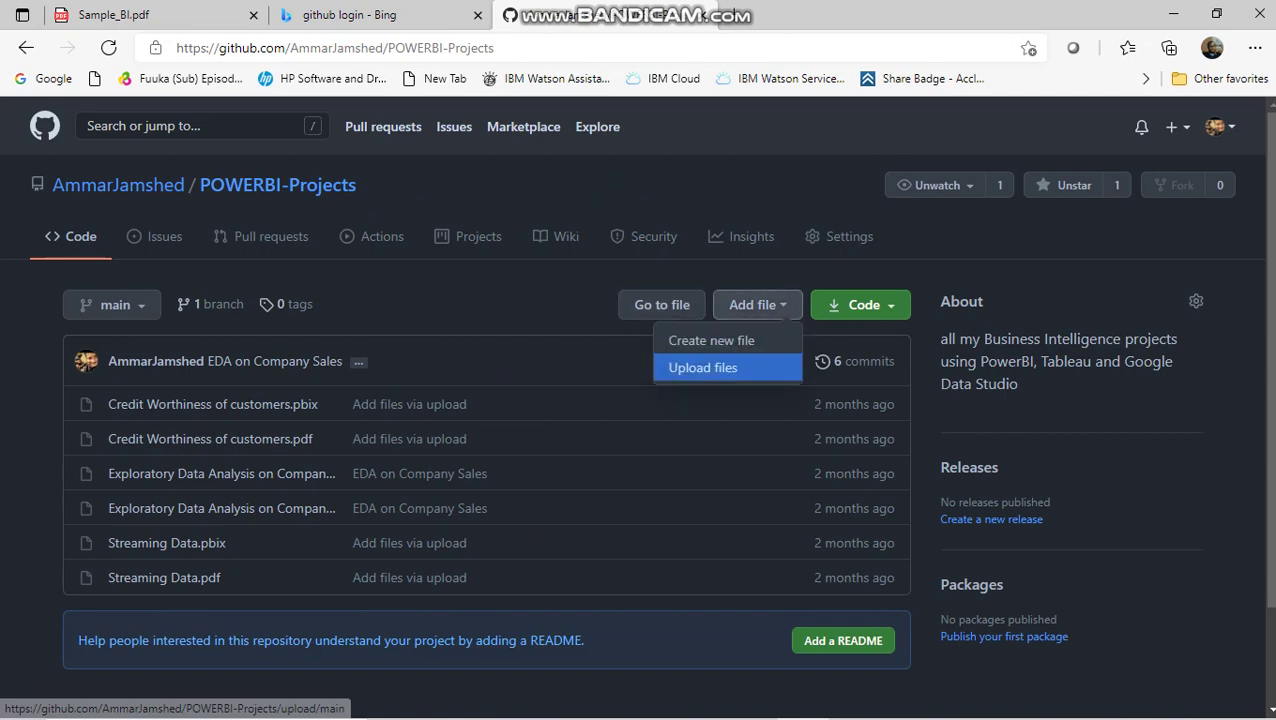
{"action": "left_click", "coordinate": [703, 367]}
- Add the Sample_BI PDF from File Explorer's recent files to the upload and commit it directly to the main branch
{"action": "mouse_move", "coordinate": [505, 716]}
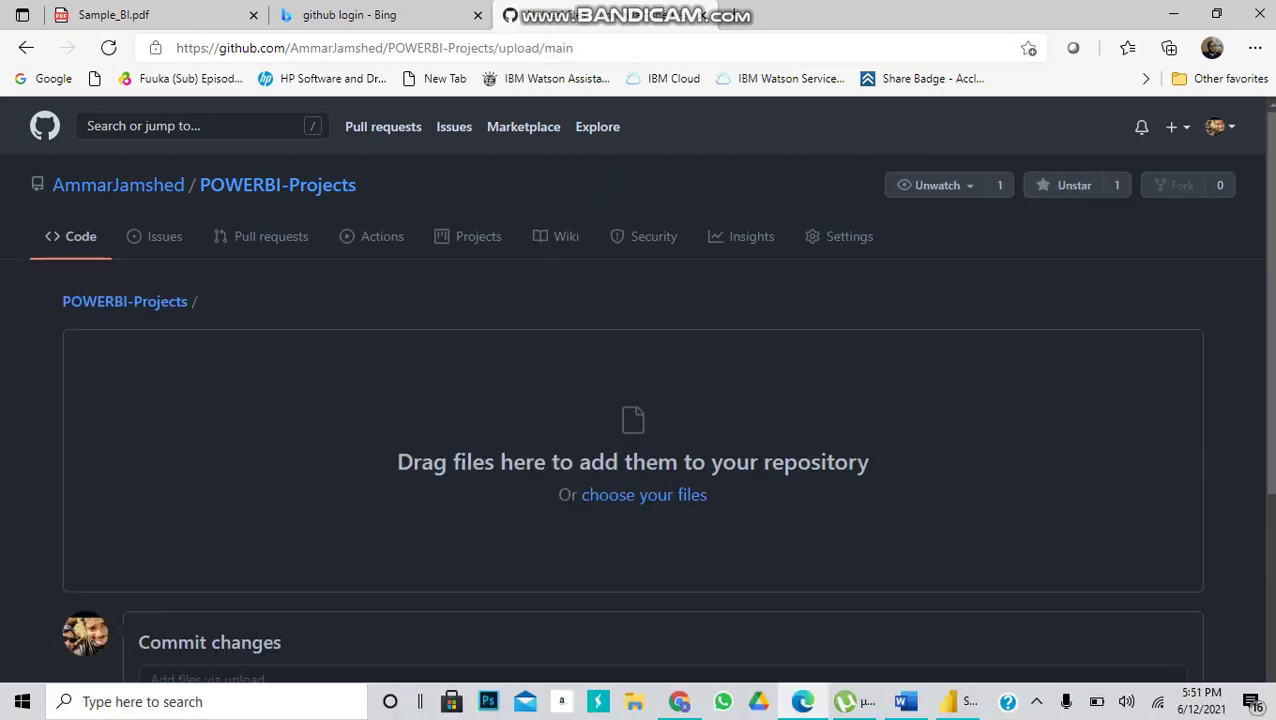
{"action": "left_click", "coordinate": [634, 701]}
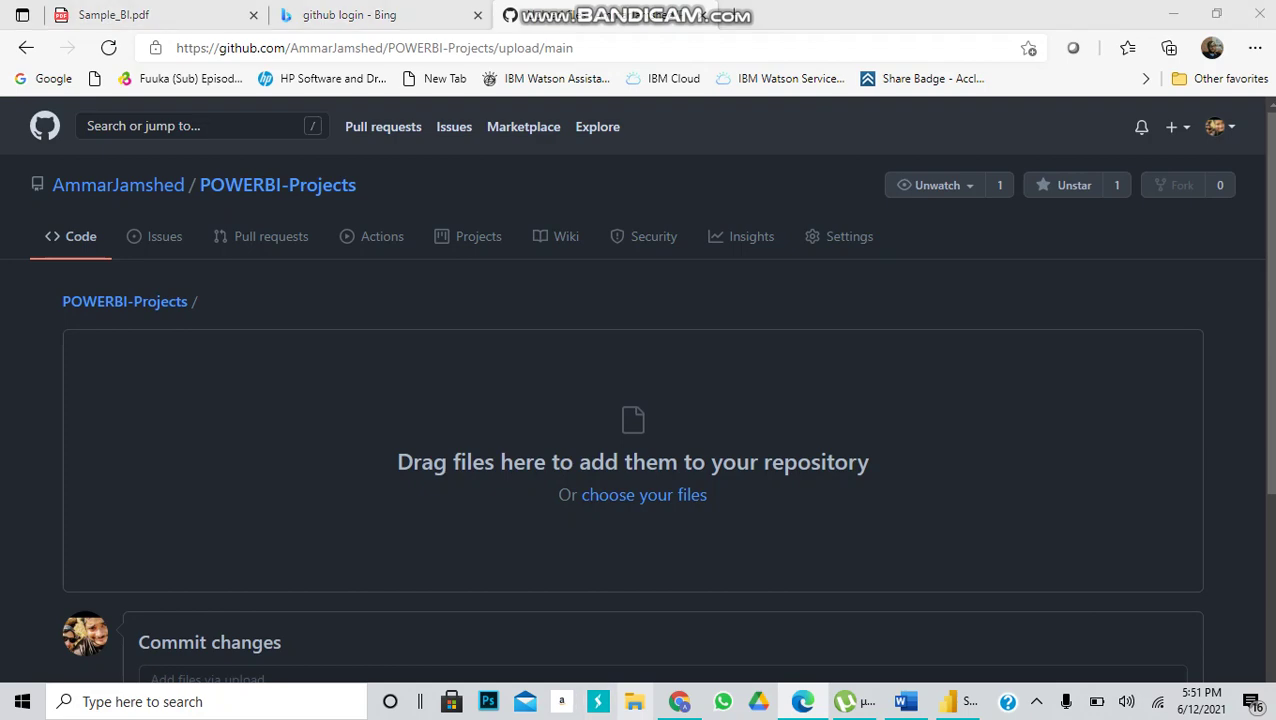
{"action": "key", "text": "super+e"}
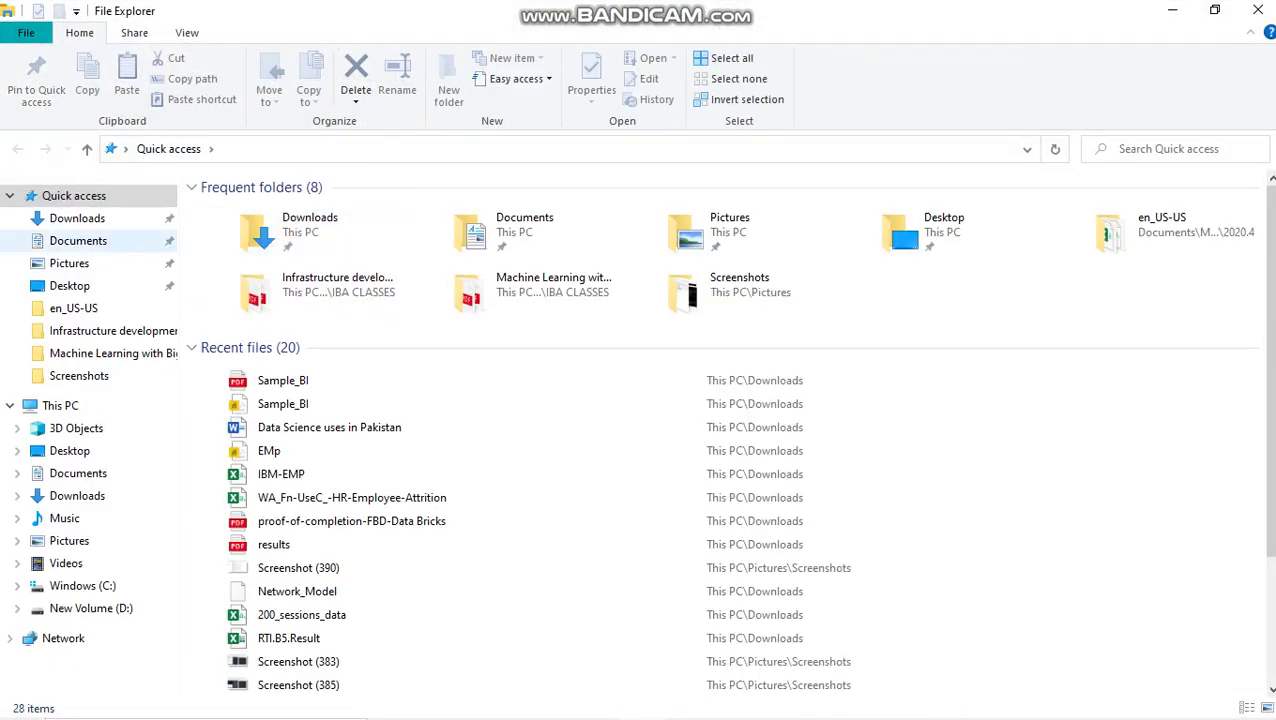
{"action": "left_click_drag", "start_coordinate": [283, 380], "coordinate": [828, 708]}
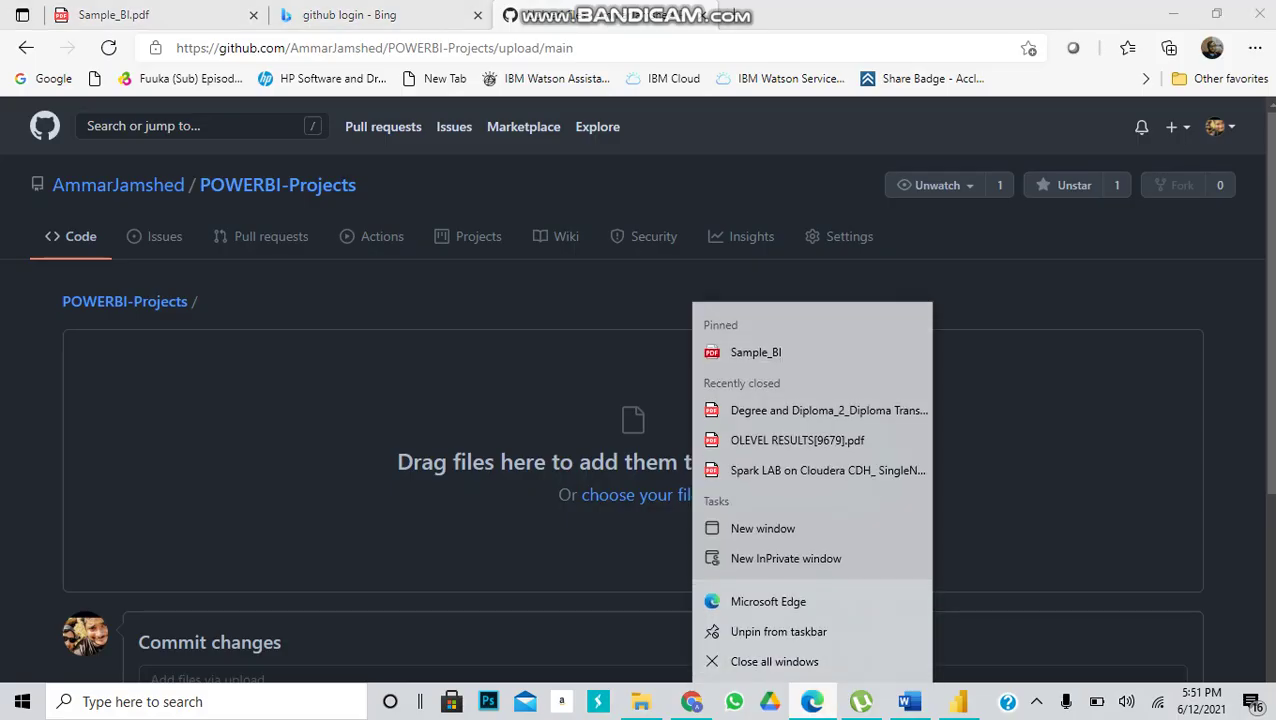
{"action": "left_click", "coordinate": [641, 701]}
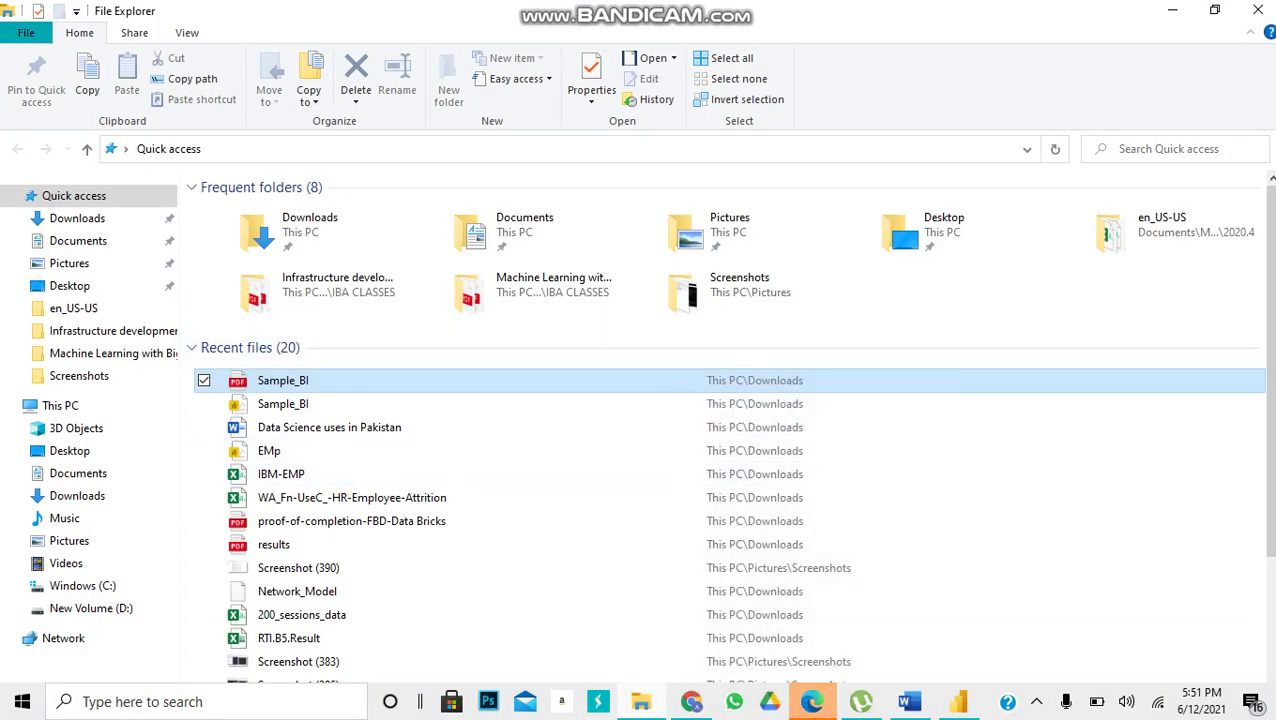
{"action": "left_click_drag", "start_coordinate": [727, 381], "coordinate": [684, 468]}
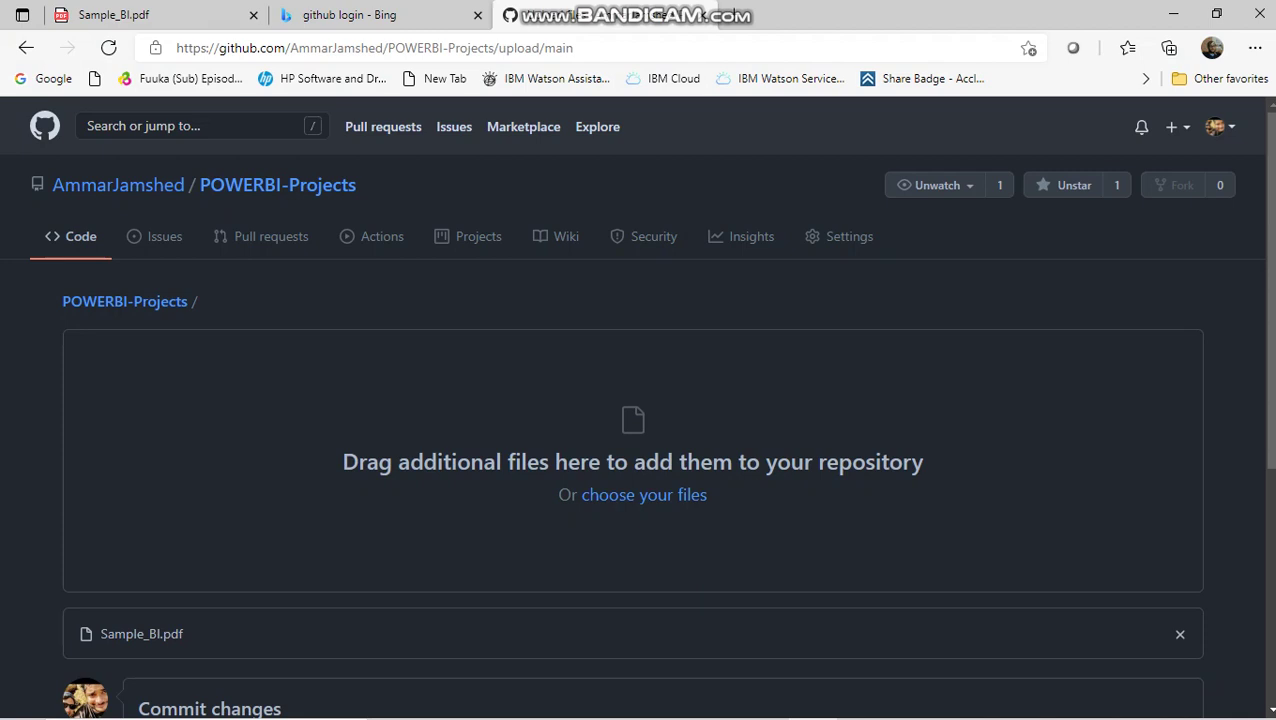
{"action": "scroll", "coordinate": [638, 410], "scroll_direction": "down", "scroll_amount": 4}
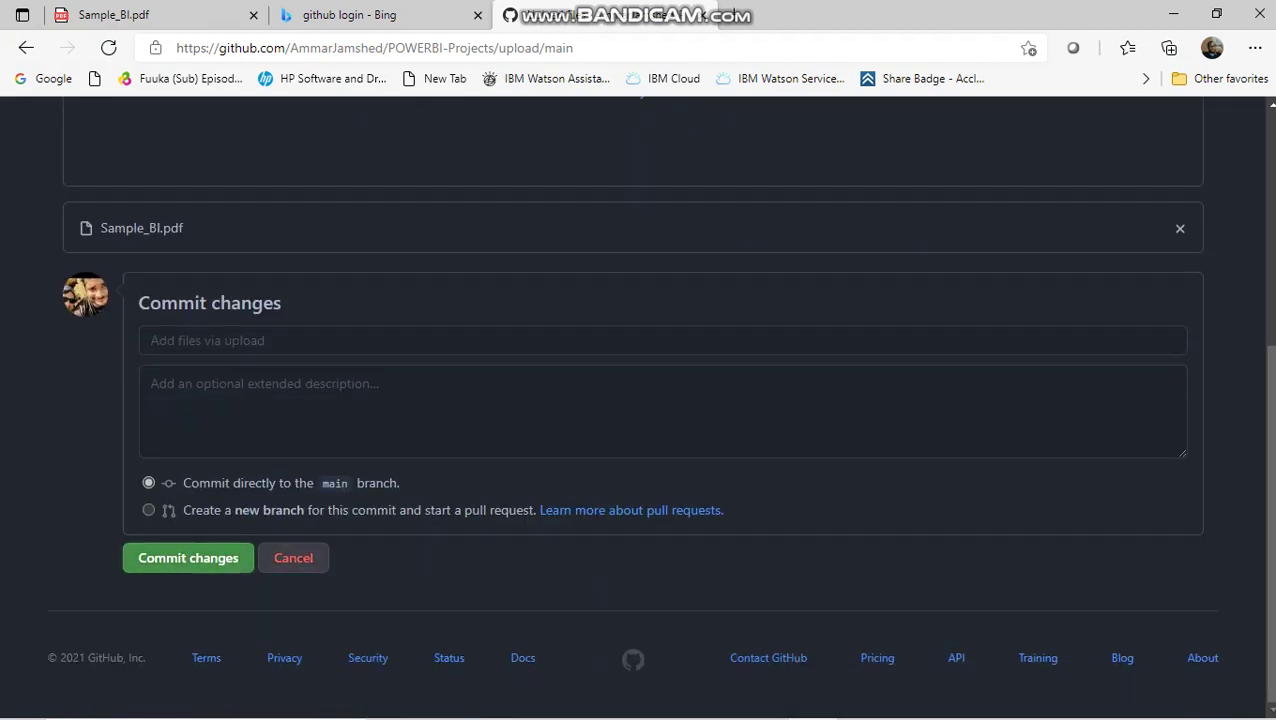
{"action": "left_click", "coordinate": [188, 558]}
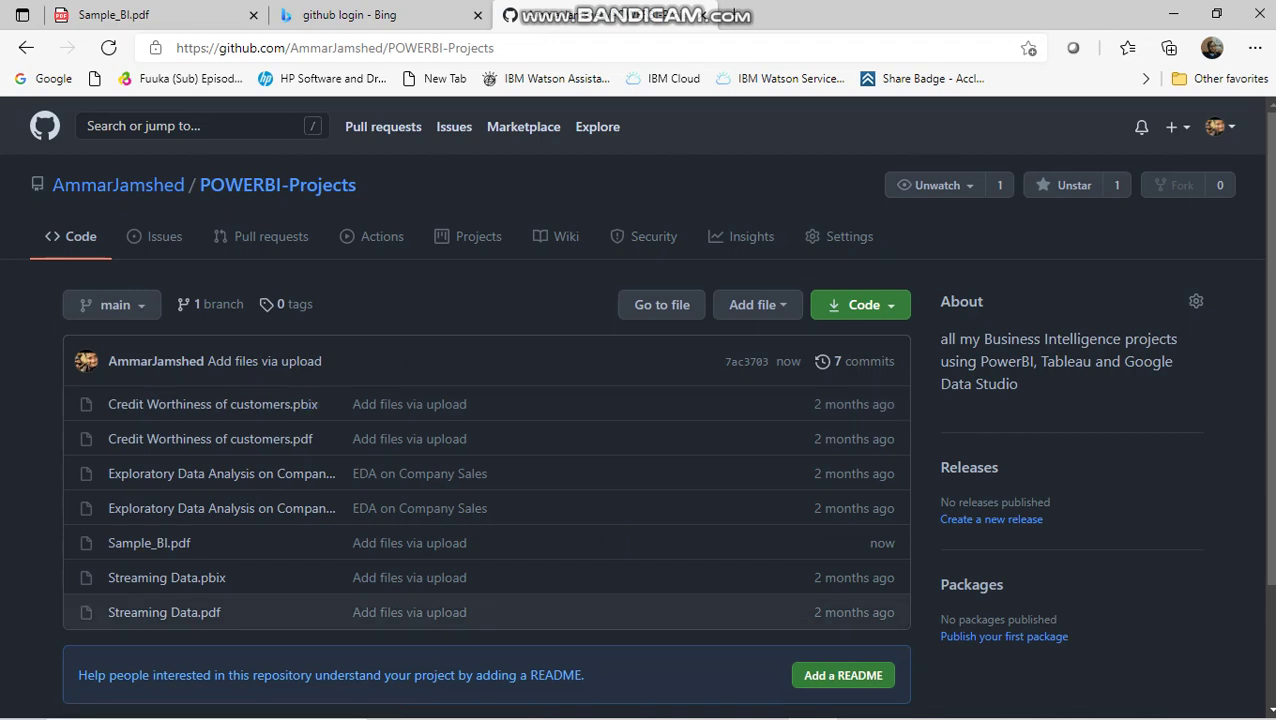
- Open the uploaded Sample_BI.pdf in the repository and look through its rendered report page
{"action": "left_click", "coordinate": [149, 543]}
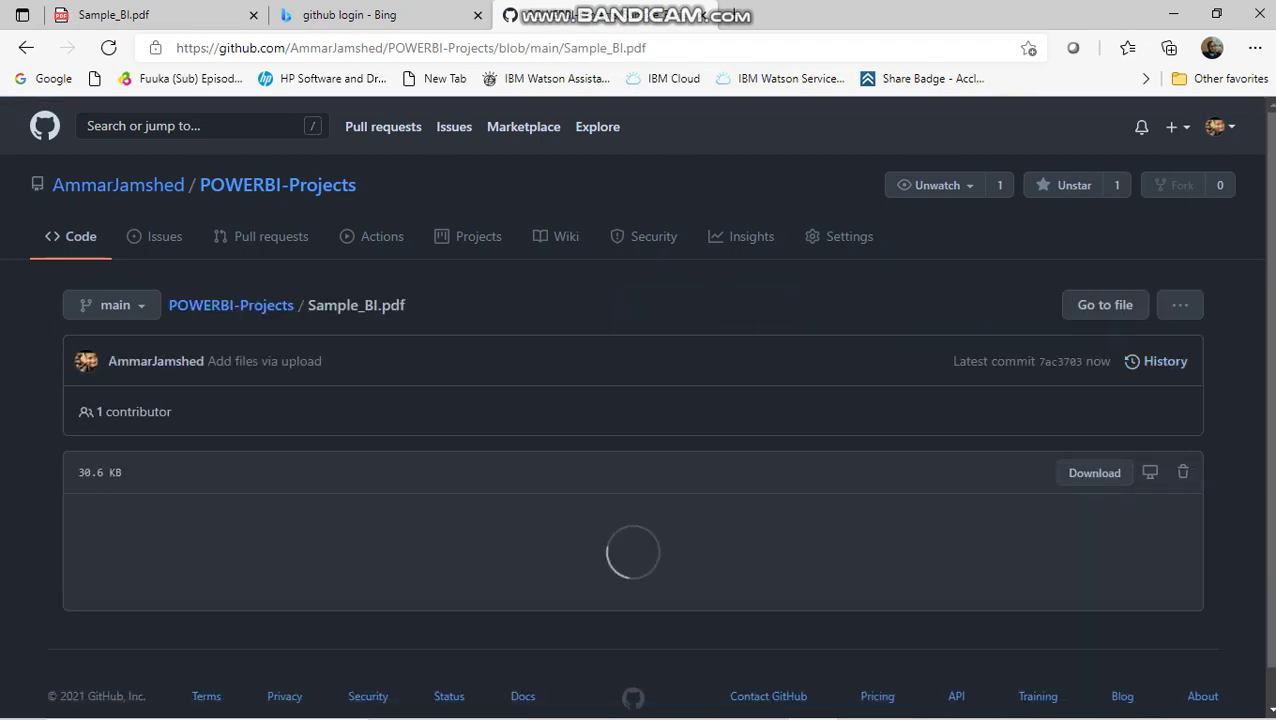
{"action": "scroll", "coordinate": [640, 400], "scroll_direction": "down", "scroll_amount": 3}
{"action": "scroll", "coordinate": [640, 400], "scroll_direction": "down", "scroll_amount": 3}
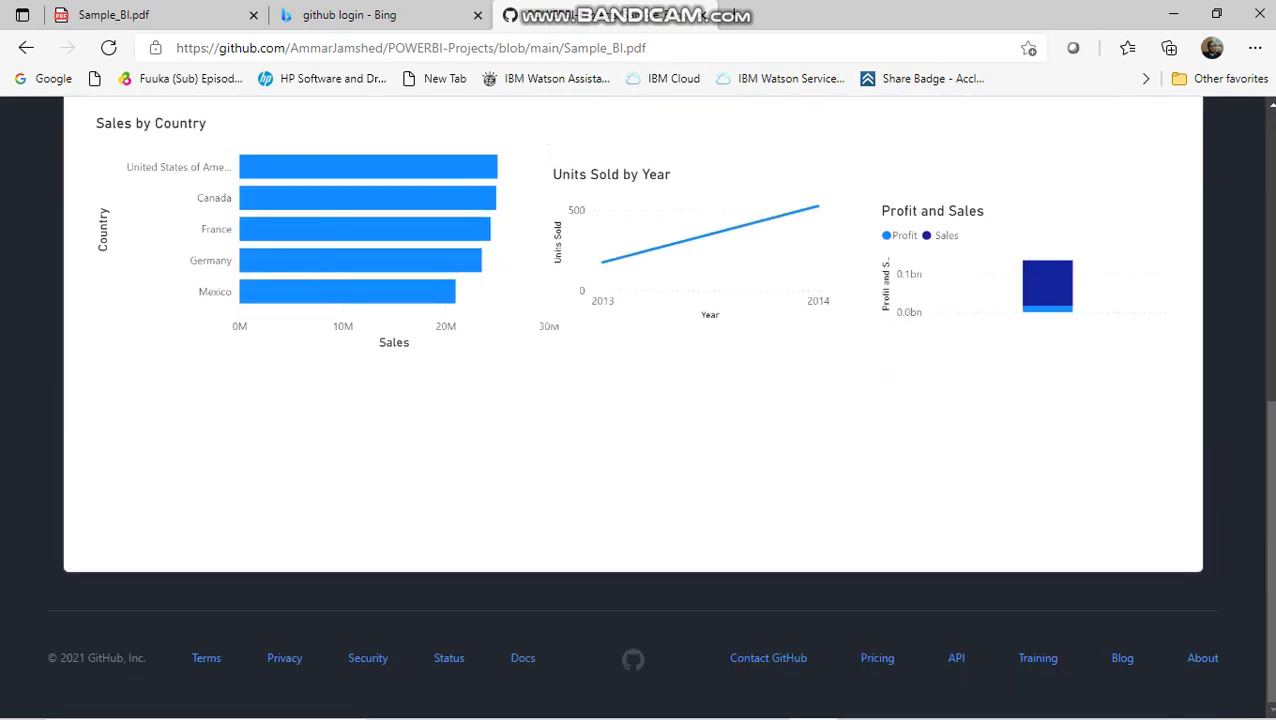
{"action": "scroll", "coordinate": [640, 400], "scroll_direction": "up", "scroll_amount": 3}
{"action": "scroll", "coordinate": [640, 400], "scroll_direction": "up", "scroll_amount": 3}
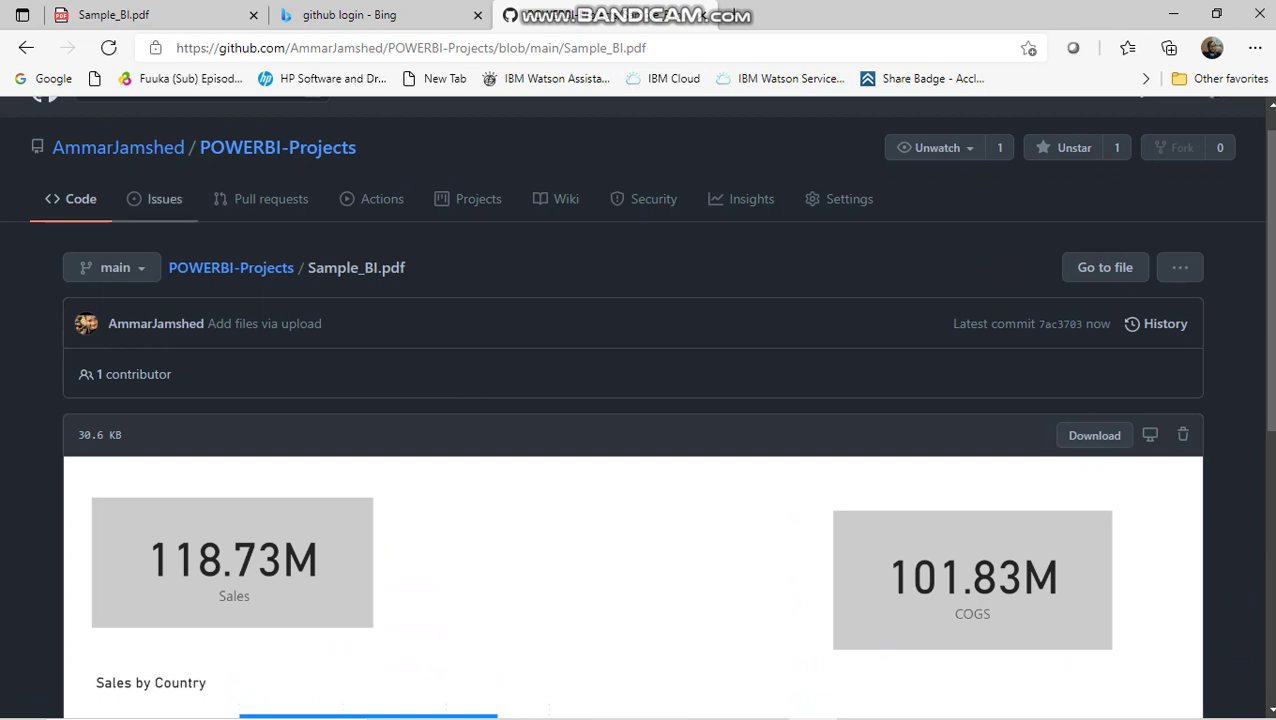
- Go back to the account's repositories, open the form for creating a new repository and review its options
{"action": "left_click", "coordinate": [118, 147]}
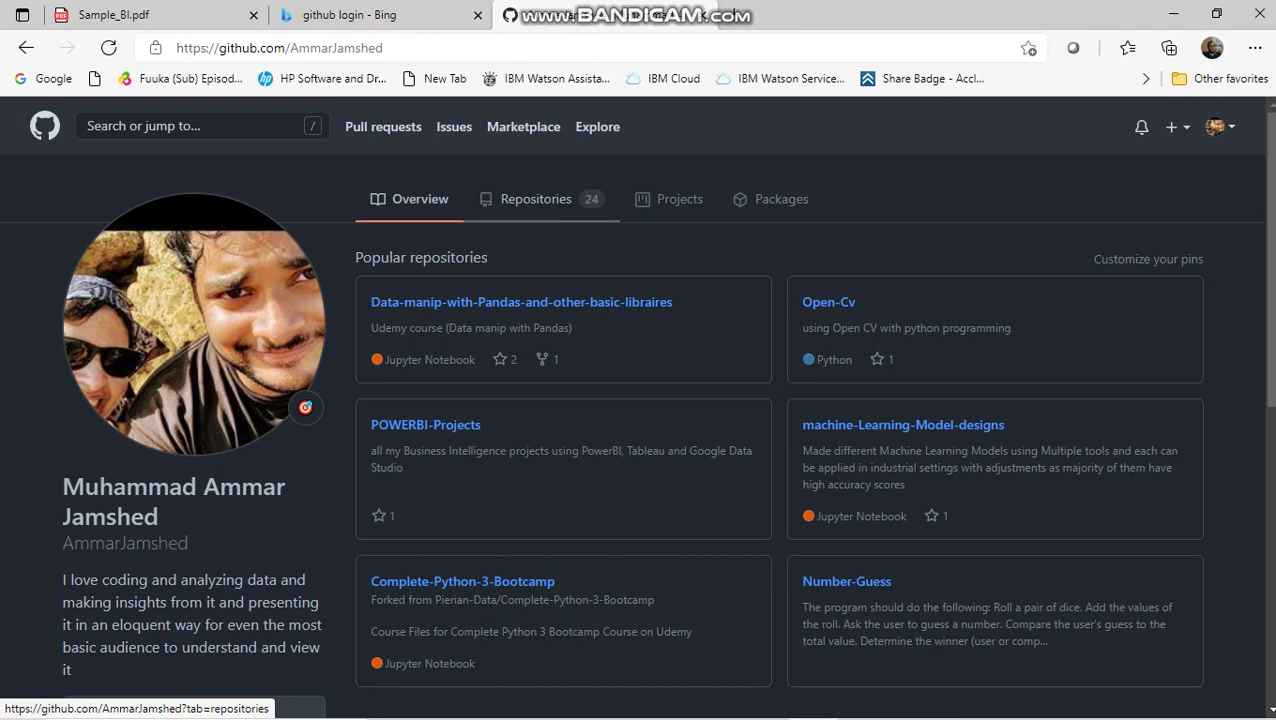
{"action": "left_click", "coordinate": [536, 199]}
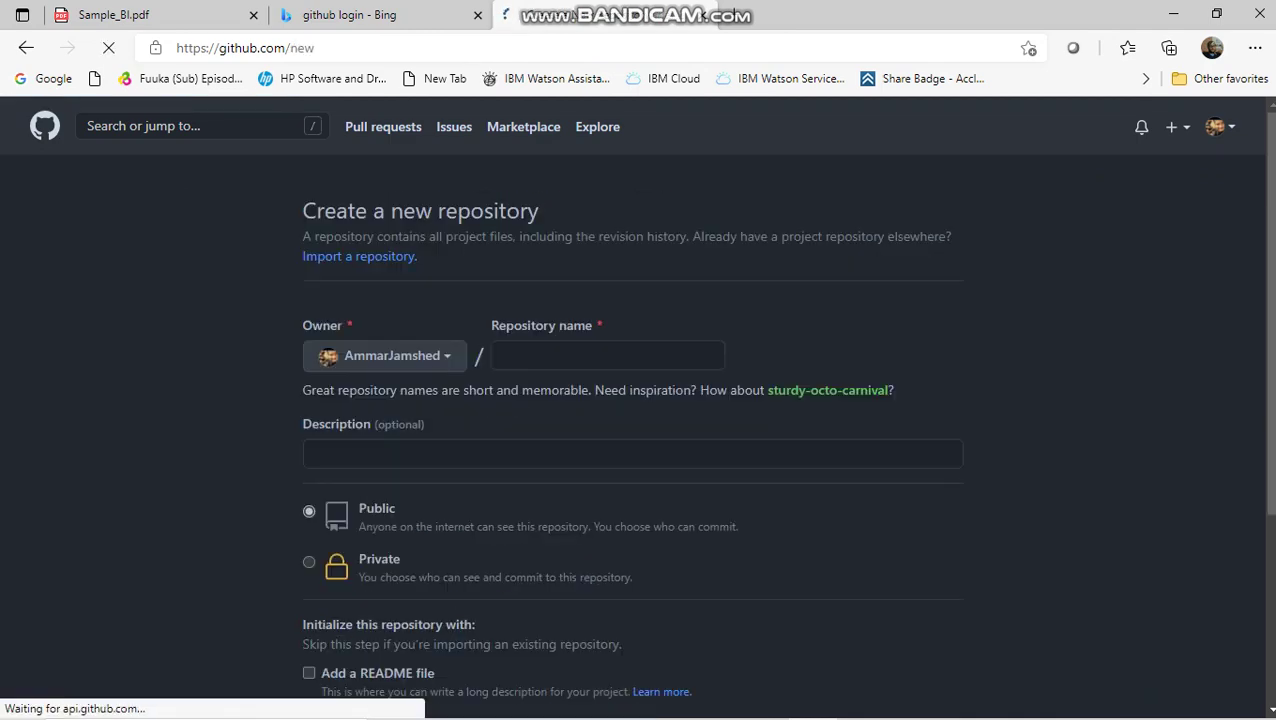
{"action": "scroll", "coordinate": [638, 406], "scroll_direction": "down", "scroll_amount": 3}
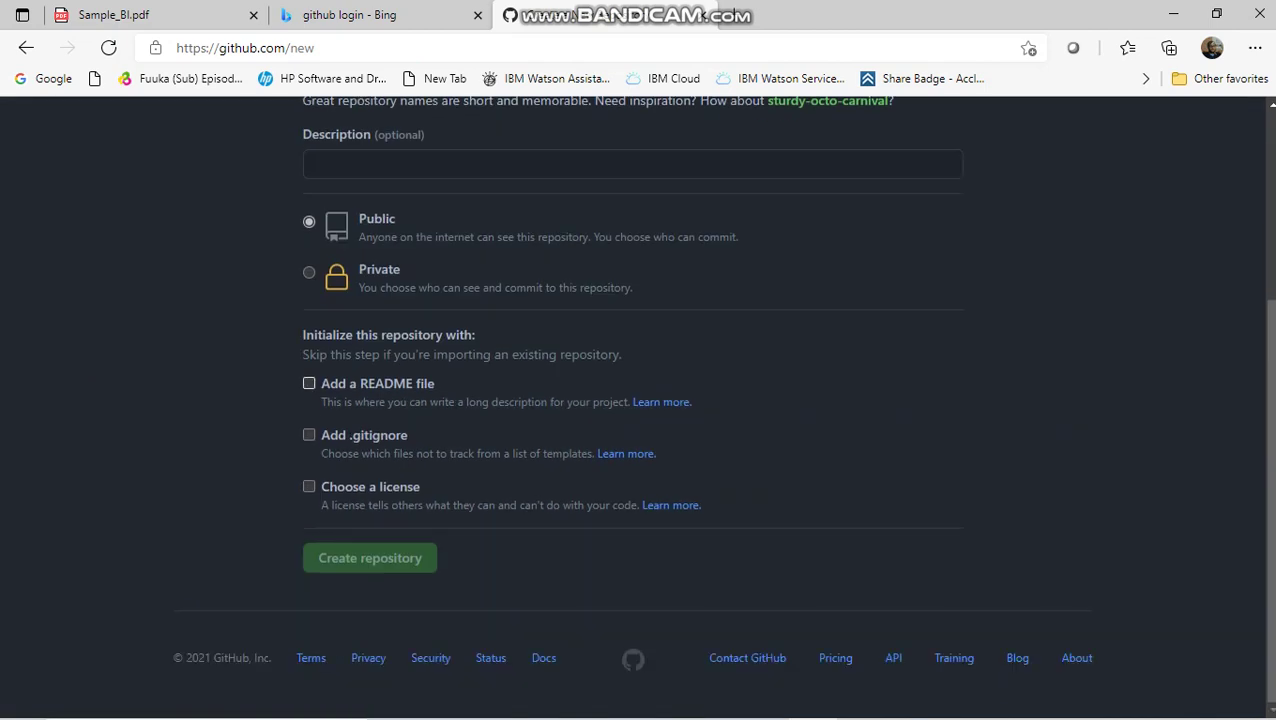
{"action": "scroll", "coordinate": [638, 406], "scroll_direction": "up", "scroll_amount": 3}
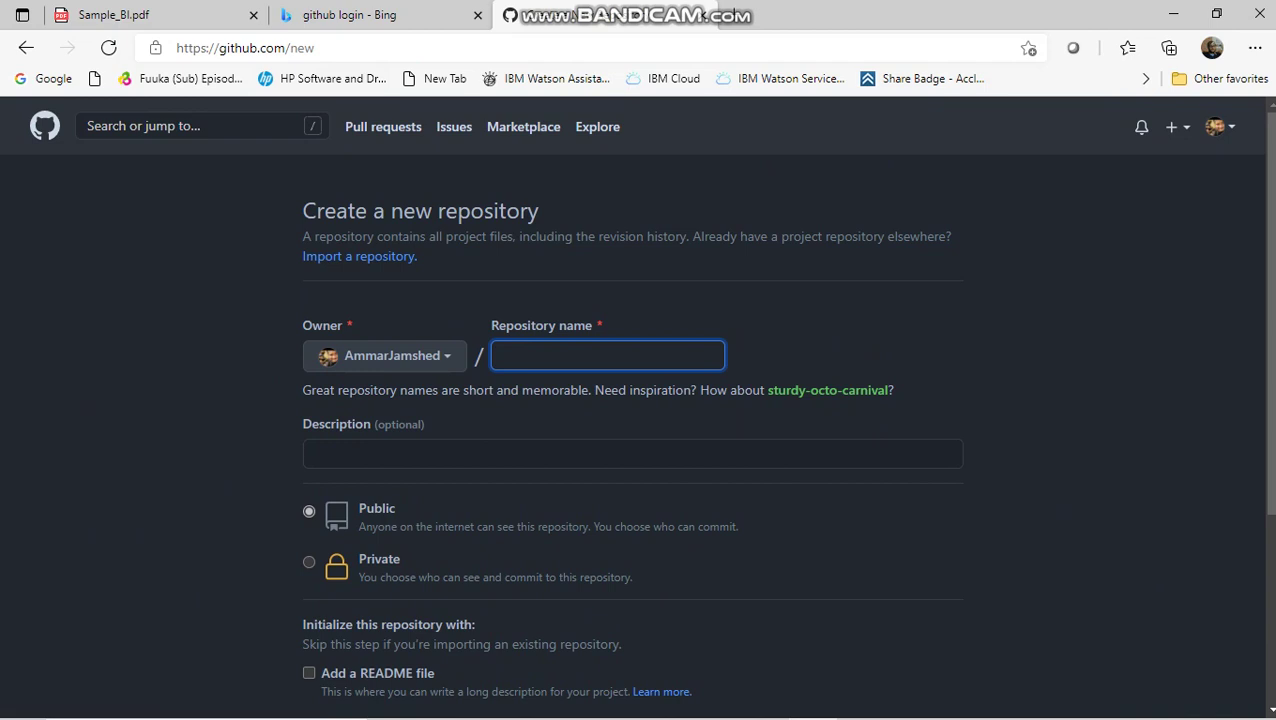